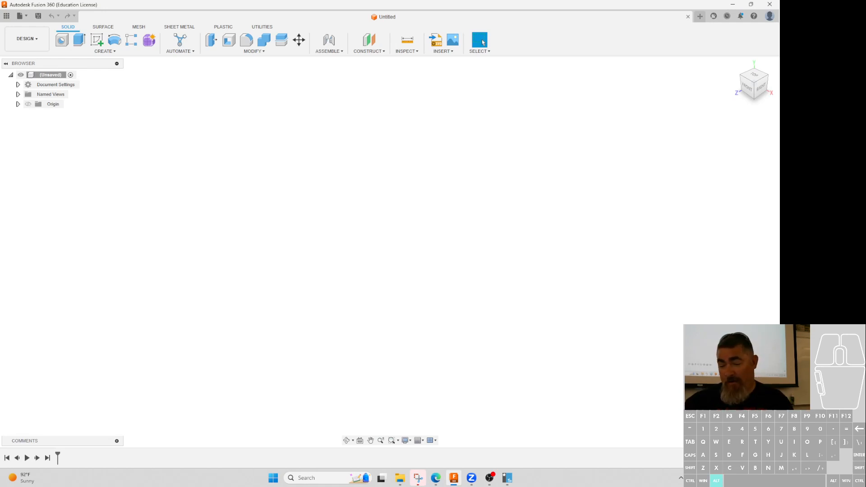
# Step: Switch to the course modules page in the browser and open "2.2.2 Practice Making Drawings" in a new tab
pyautogui.moveTo(400, 478)
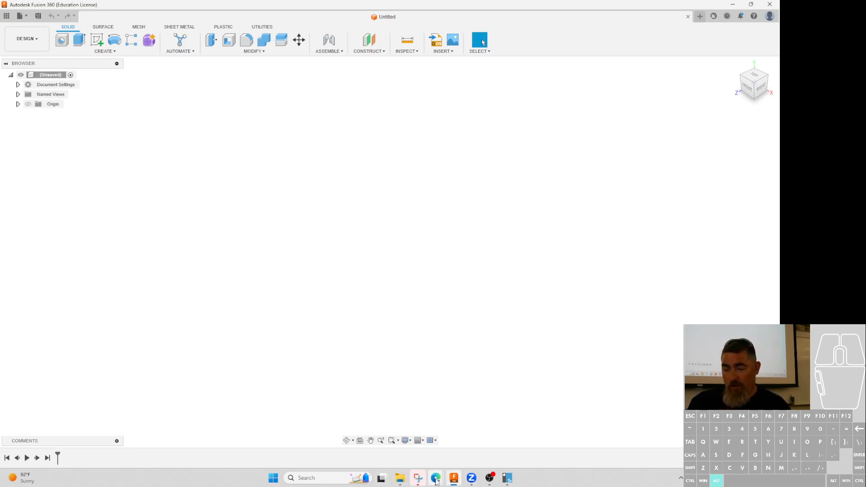
pyautogui.moveTo(436, 478)
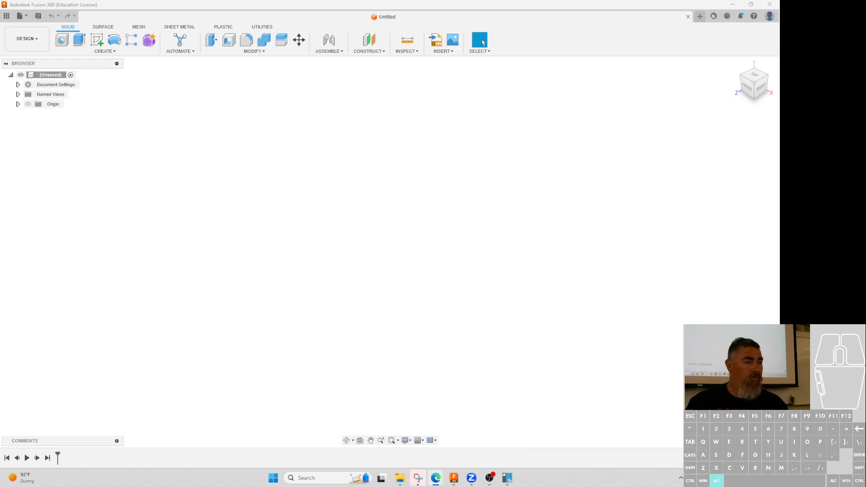
pyautogui.hotkey('alt', 'Tab')
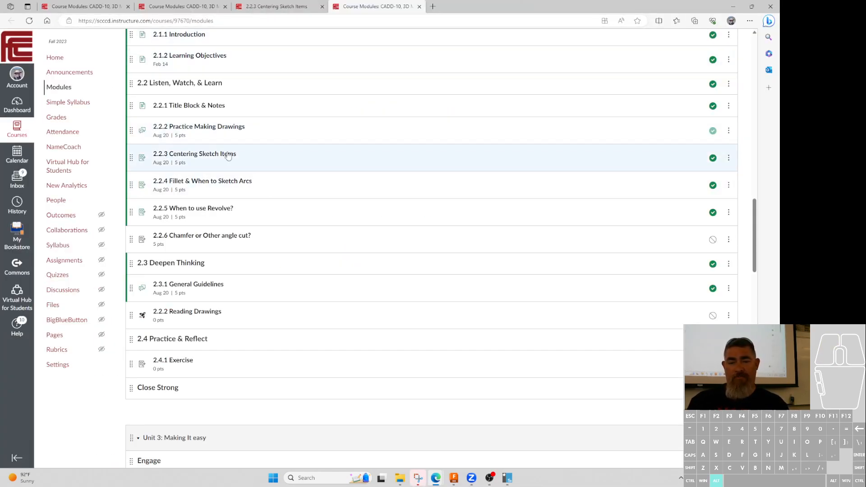
pyautogui.rightClick(219, 127)
pyautogui.click(334, 130)
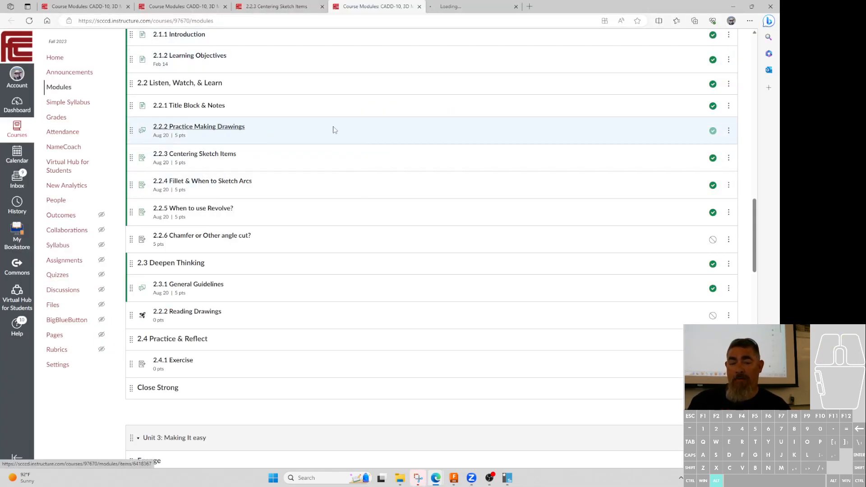
pyautogui.click(452, 7)
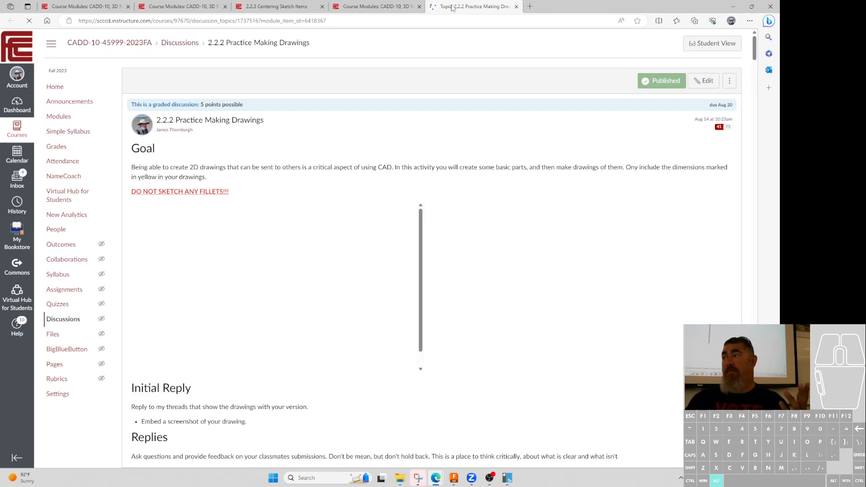
# Step: Collapse the earlier part threads in the discussion and examine the Handle Adapter drawing's dimensions and fillet note
pyautogui.scroll(-20, 411, 278)
pyautogui.scroll(-20, 411, 278)
pyautogui.scroll(-20, 401, 230)
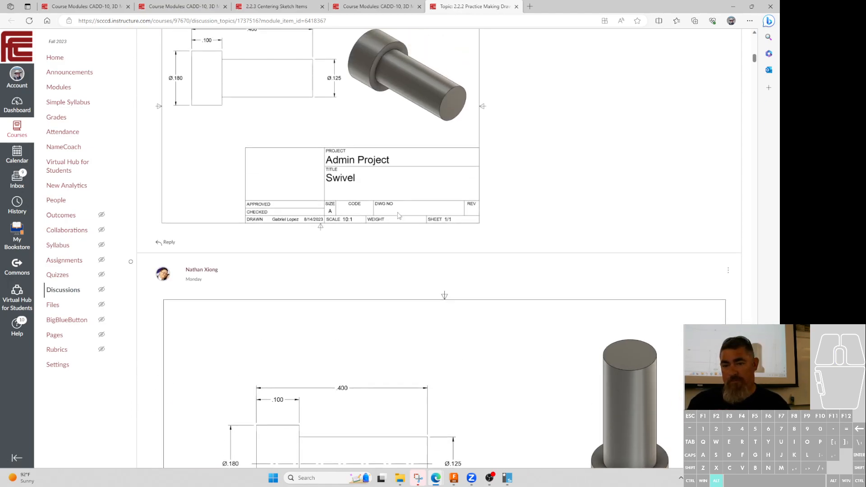
pyautogui.scroll(12, 398, 216)
pyautogui.click(366, 111)
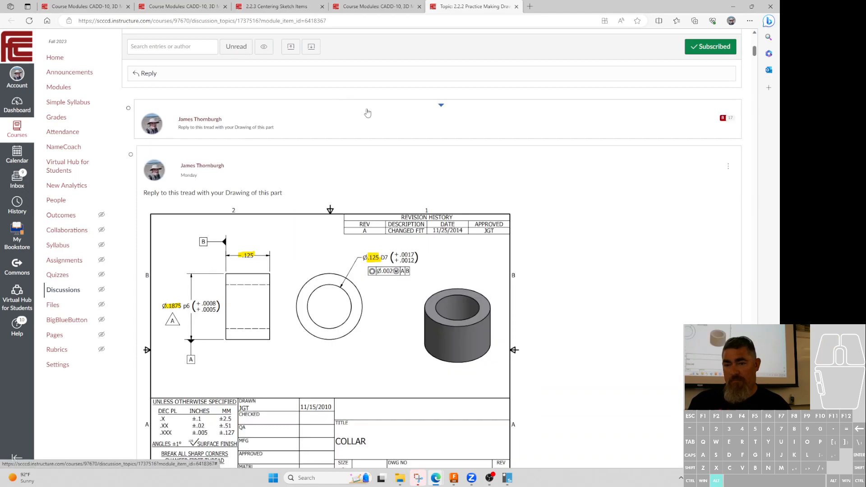
pyautogui.click(356, 159)
pyautogui.click(345, 202)
pyautogui.scroll(-4, 451, 217)
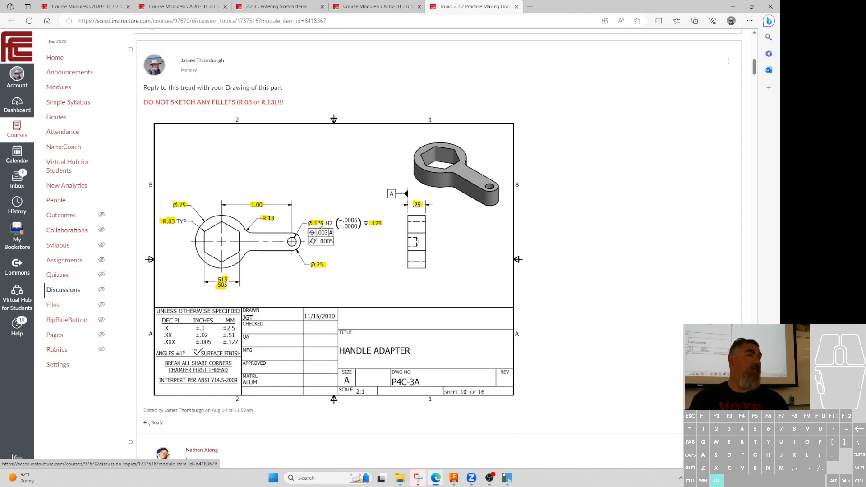
# Step: Collapse the Handle Adapter thread and examine the Lid drawing's slot and corner radii
pyautogui.scroll(-8, 361, 264)
pyautogui.scroll(10, 358, 286)
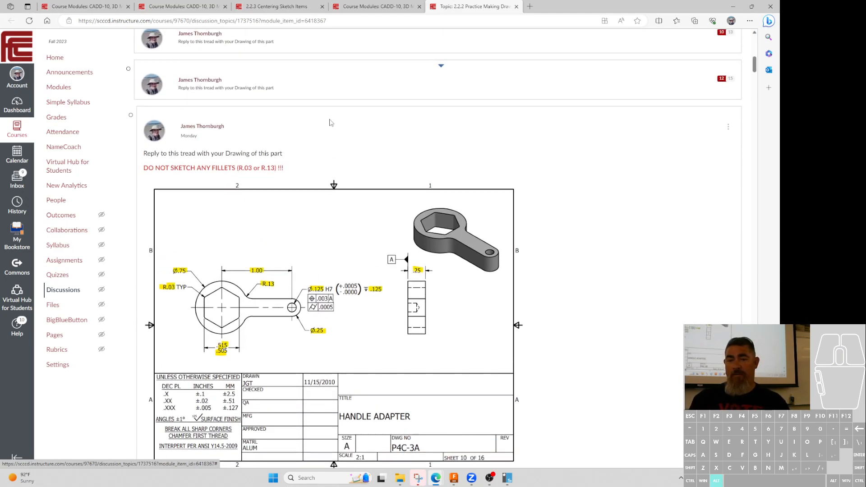
pyautogui.click(337, 114)
pyautogui.scroll(-3, 612, 302)
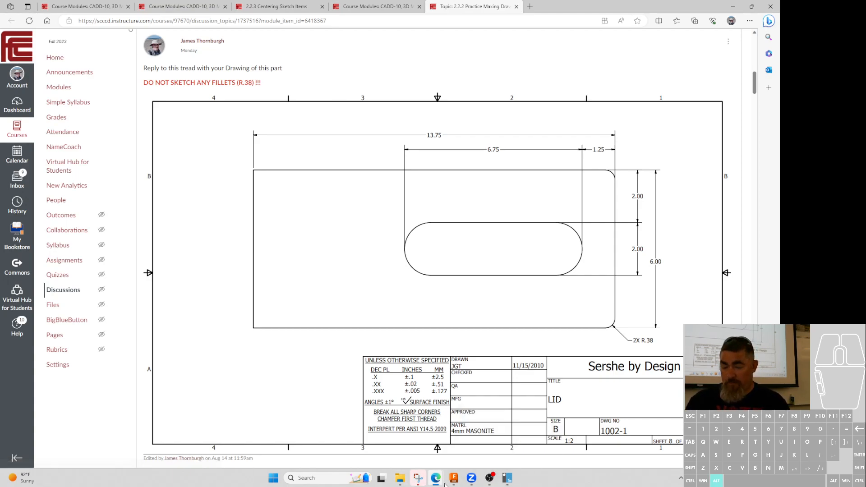
# Step: Switch to Fusion 360 and sketch a rectangle about 4.07 by 2.32 in from the origin on the horizontal plane
pyautogui.click(506, 476)
pyautogui.click(81, 39)
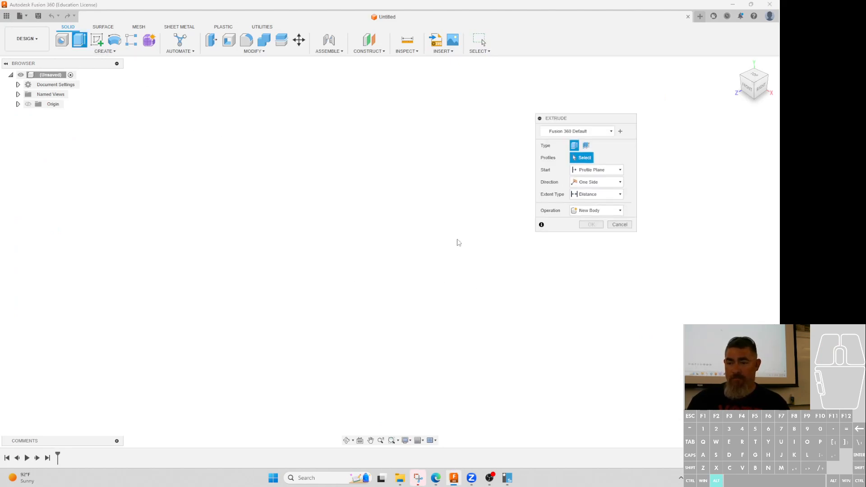
pyautogui.click(96, 39)
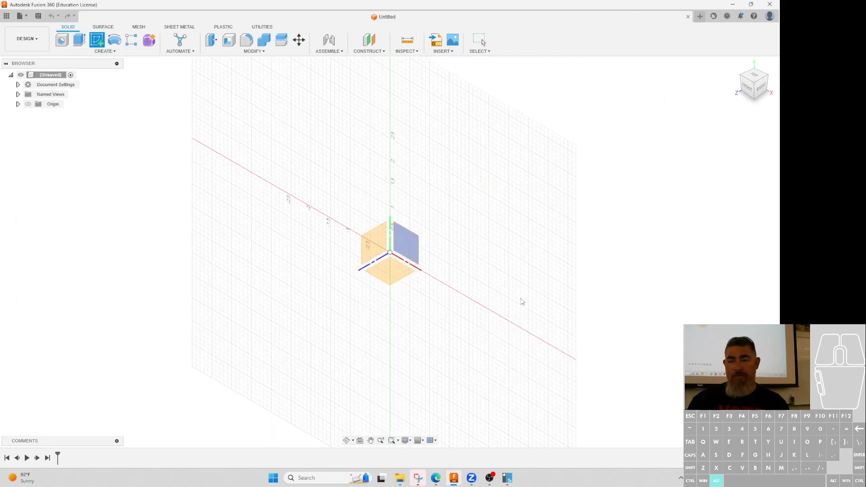
pyautogui.click(388, 279)
pyautogui.press('r')
pyautogui.click(390, 253)
pyautogui.click(459, 398)
# Step: Dimension the rectangle to 4 in long and 2 in wide, and finish the sketch
pyautogui.press('d')
pyautogui.click(496, 315)
pyautogui.click(505, 301)
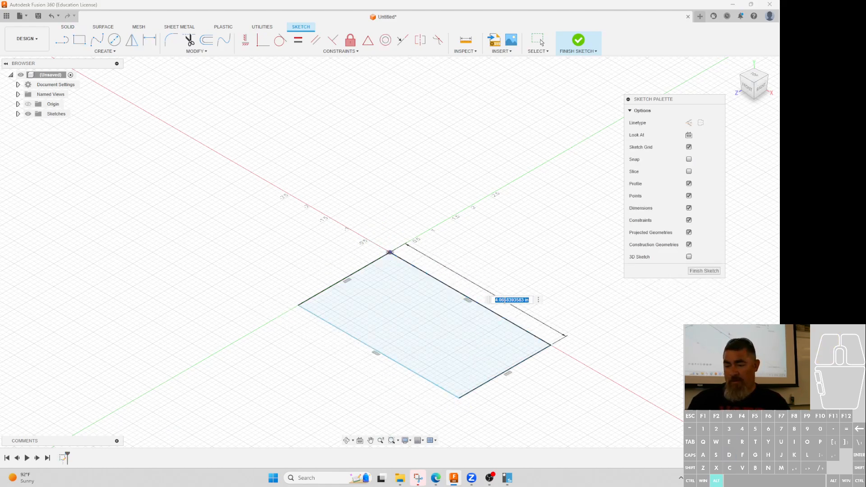
pyautogui.write('4')
pyautogui.press('Return')
pyautogui.click(373, 263)
pyautogui.click(343, 256)
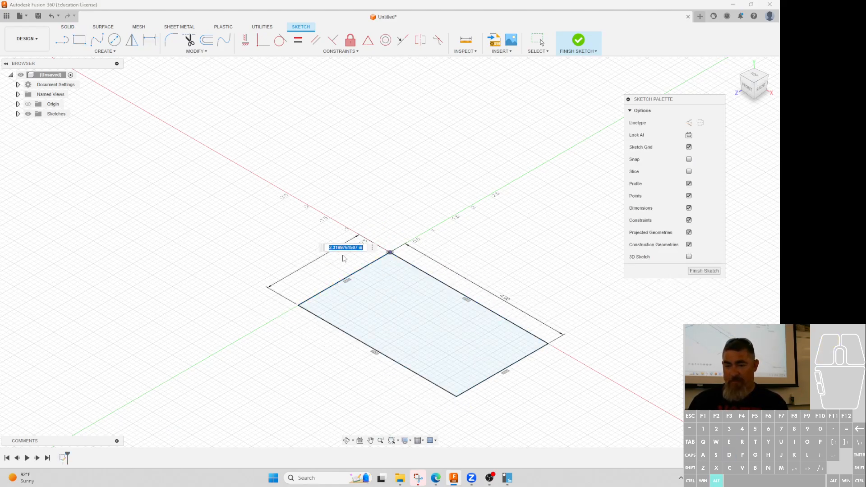
pyautogui.write('2')
pyautogui.press('Return')
pyautogui.click(715, 272)
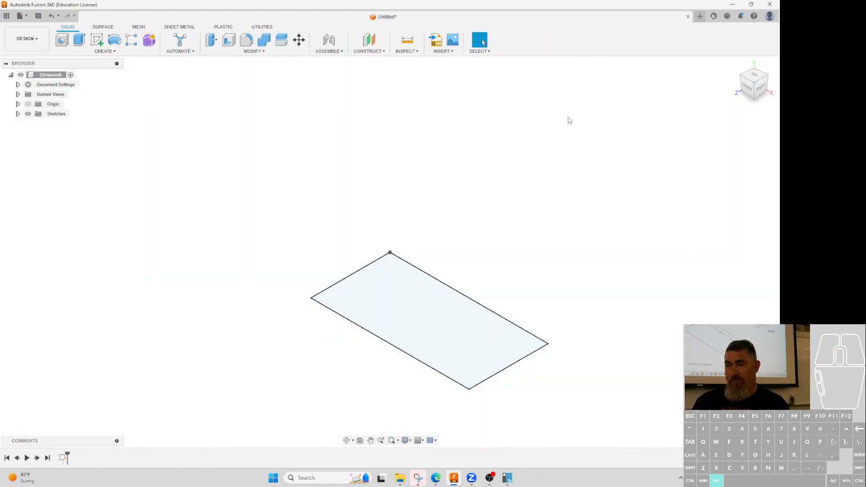
# Step: Extrude the rectangle 1 in upward as a new body
pyautogui.click(79, 40)
pyautogui.moveTo(429, 315); pyautogui.dragTo(431, 269)
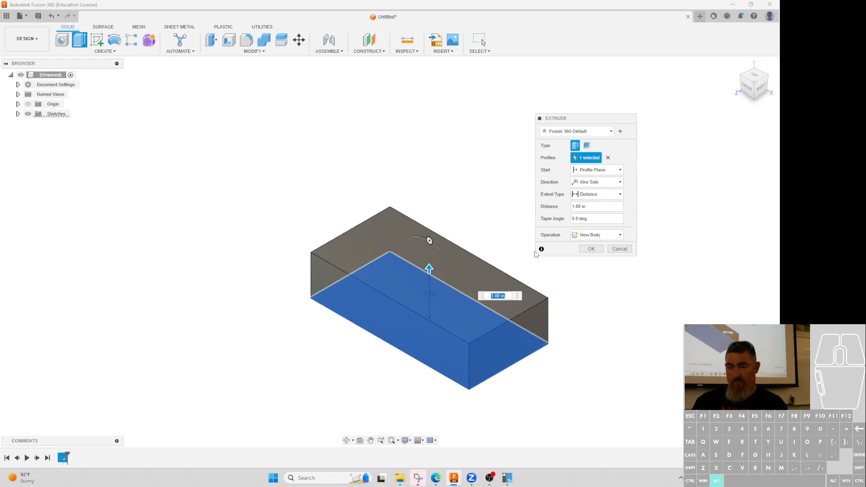
pyautogui.press('Return')
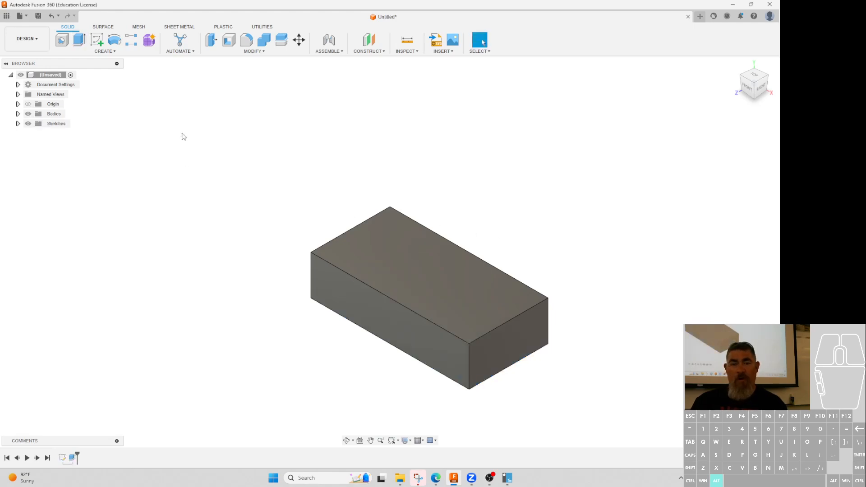
# Step: Fillet the block's front vertical corner edge with a constant radius of 0.65 in
pyautogui.click(253, 46)
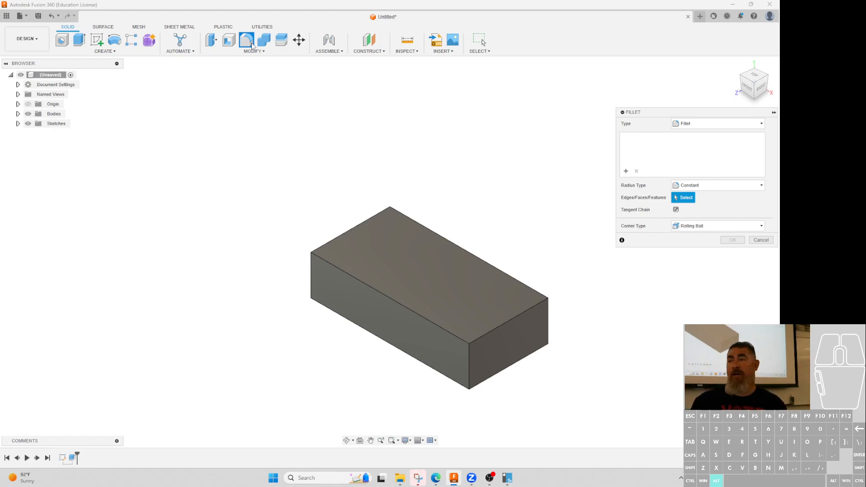
pyautogui.click(470, 359)
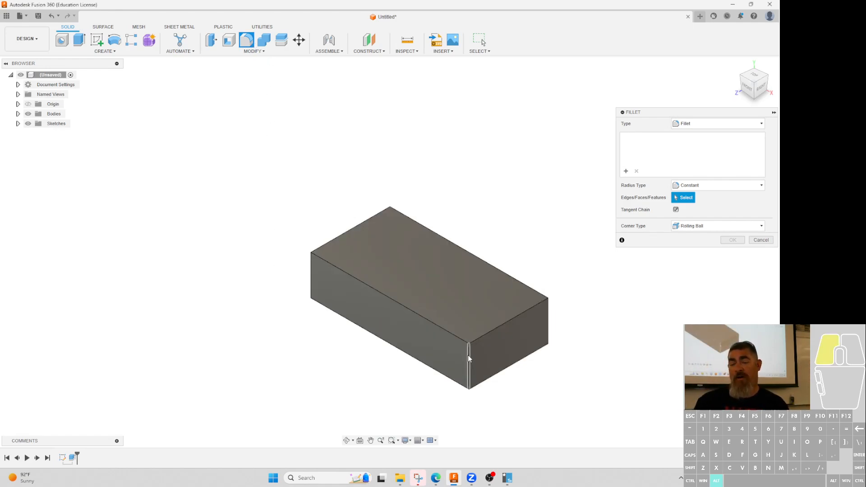
pyautogui.moveTo(255, 267); pyautogui.dragTo(230, 212, button='middle')
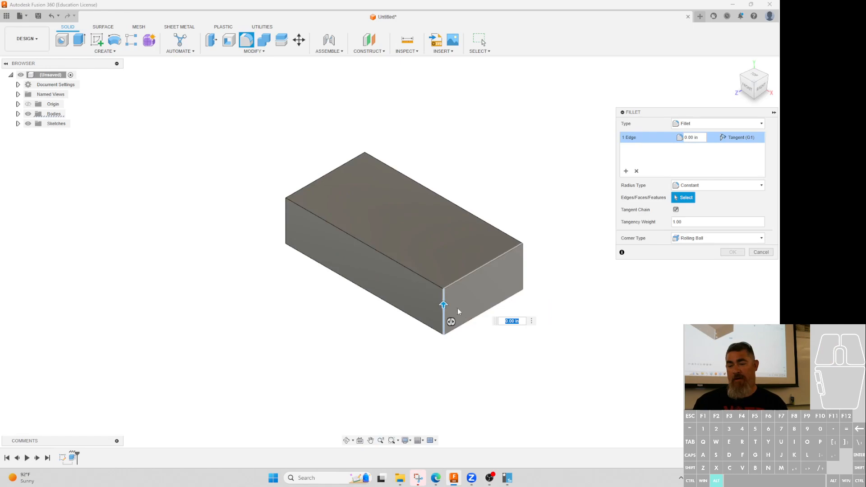
pyautogui.moveTo(444, 304); pyautogui.dragTo(443, 296)
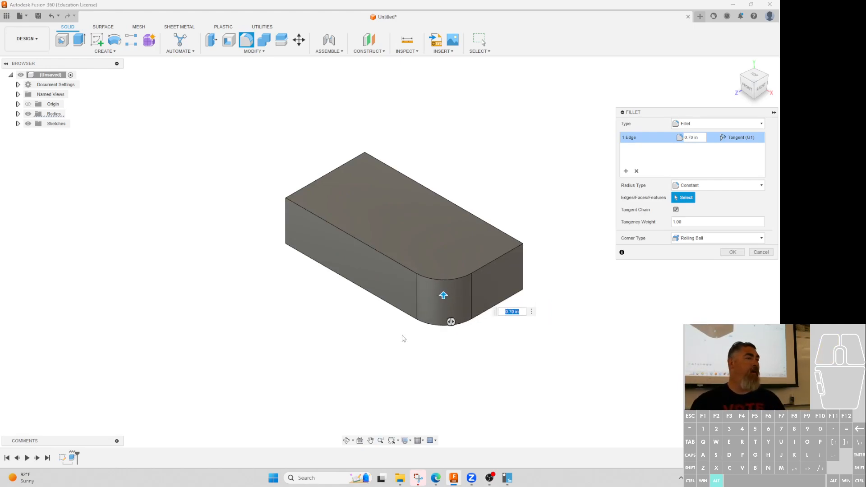
pyautogui.keyDown('shift'); pyautogui.moveTo(388, 351); pyautogui.dragTo(416, 386, button='middle'); pyautogui.keyUp('shift')
pyautogui.moveTo(505, 298)
pyautogui.mouseDown()
pyautogui.moveTo(519, 316)
pyautogui.moveTo(496, 287)
pyautogui.moveTo(505, 298)
pyautogui.mouseUp()
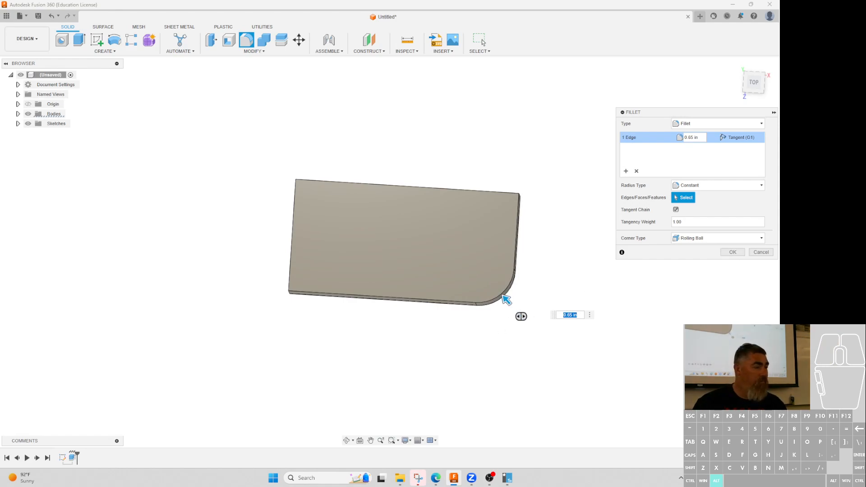
pyautogui.hotkey('alt', 'Tab')
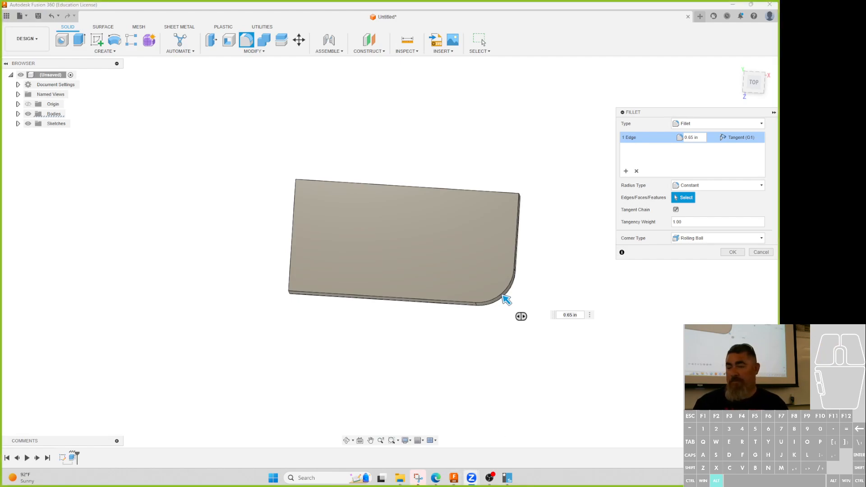
pyautogui.click(732, 254)
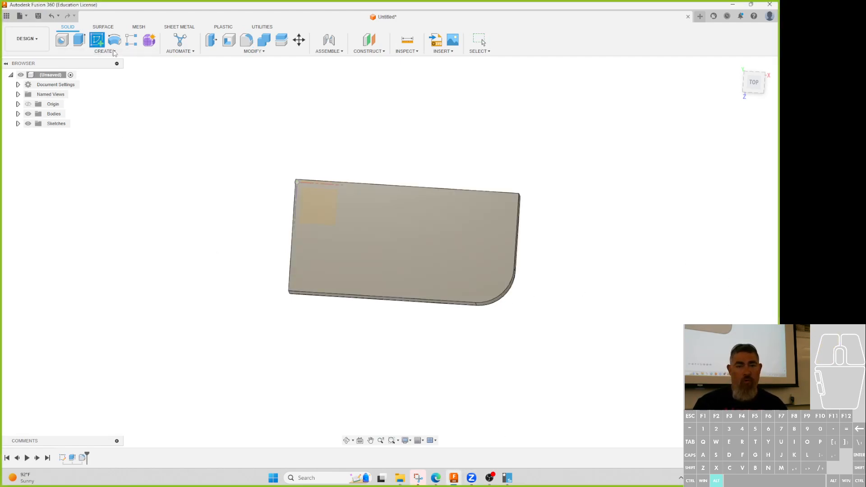
# Step: Sketch two lines on the block's top face forming a V that opens onto the long front edge
pyautogui.click(104, 44)
pyautogui.click(366, 203)
pyautogui.press('l')
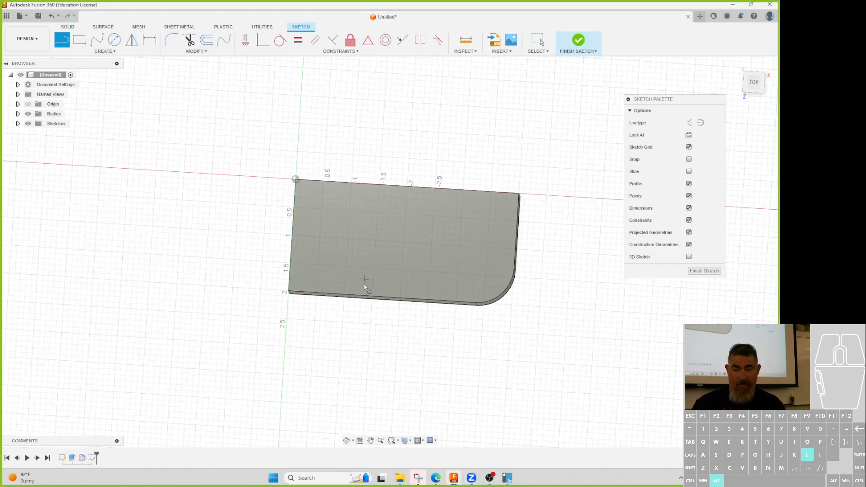
pyautogui.click(337, 294)
pyautogui.click(366, 265)
pyautogui.click(402, 298)
pyautogui.press('Escape')
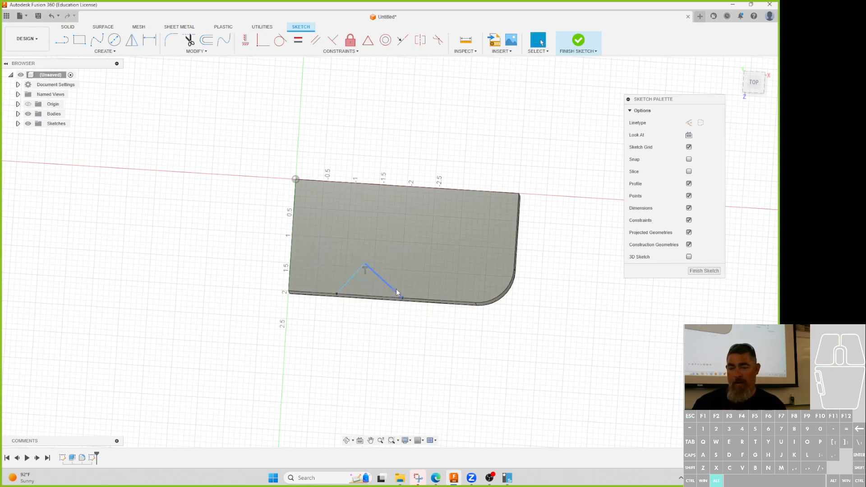
# Step: Apply an Equal constraint to the two lines of the V and finish the sketch
pyautogui.click(297, 45)
pyautogui.click(384, 284)
pyautogui.click(356, 279)
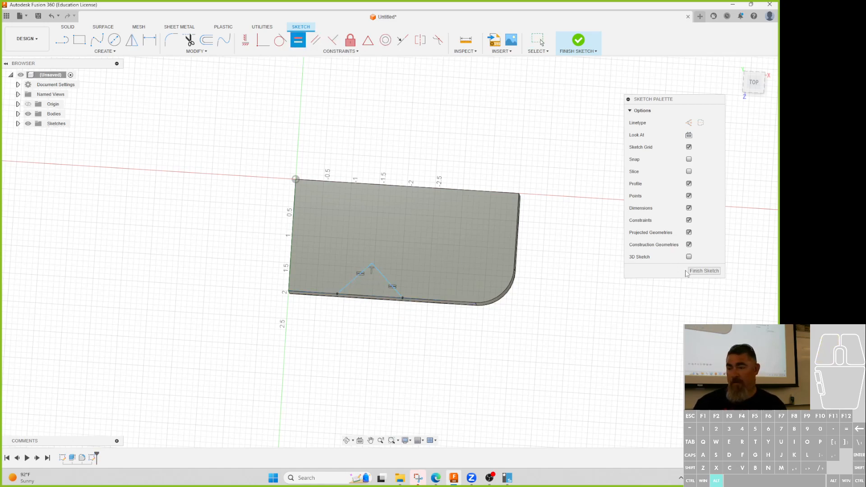
pyautogui.click(703, 271)
# Step: Cut the triangular profile through the whole block with Extrude, using the All extent type
pyautogui.press('e')
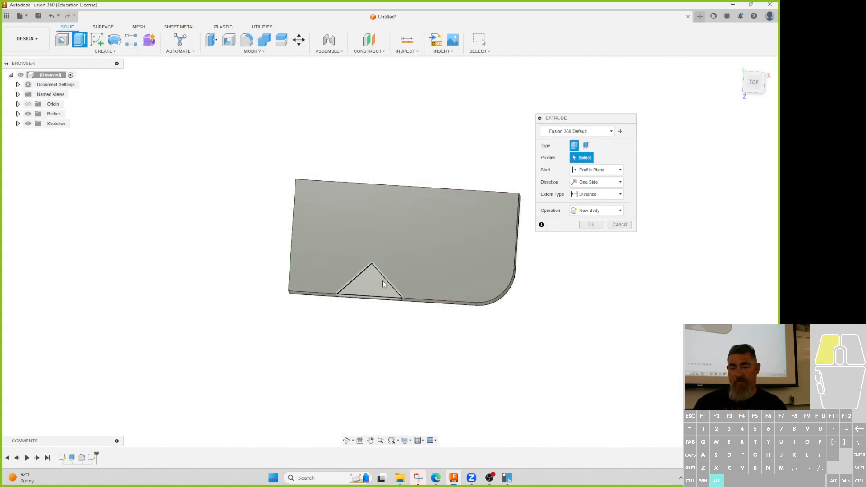
pyautogui.click(373, 281)
pyautogui.click(596, 194)
pyautogui.click(589, 224)
pyautogui.click(591, 261)
pyautogui.keyDown('shift'); pyautogui.moveTo(537, 347); pyautogui.dragTo(553, 309, button='middle'); pyautogui.keyUp('shift')
# Step: Select the V-notch's three vertical edges for a Fillet and set their constant radius to 0.40 in
pyautogui.click(247, 41)
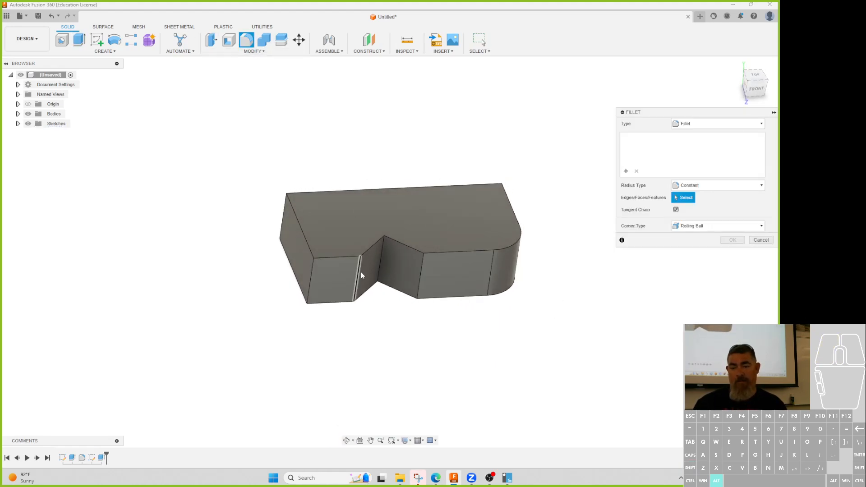
pyautogui.scroll(3, 360, 280)
pyautogui.click(394, 251)
pyautogui.click(356, 280)
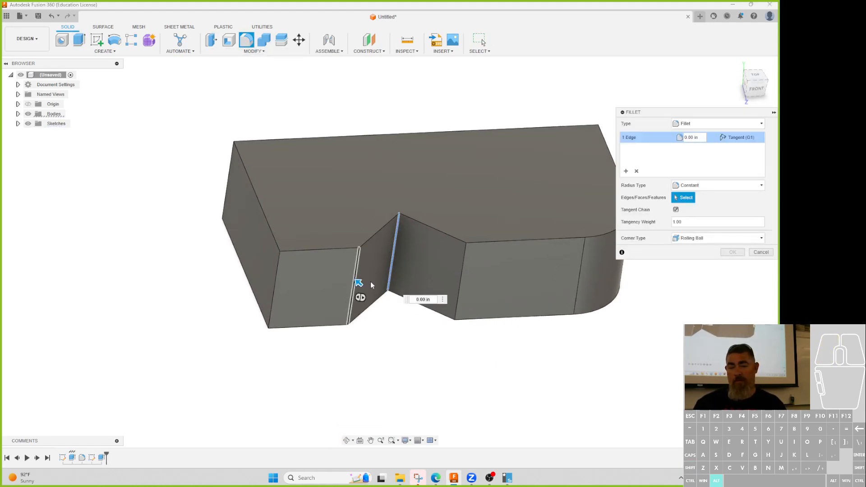
pyautogui.click(459, 280)
pyautogui.moveTo(458, 280); pyautogui.dragTo(460, 279)
pyautogui.keyDown('shift'); pyautogui.moveTo(445, 357); pyautogui.dragTo(418, 306, button='middle'); pyautogui.keyUp('shift')
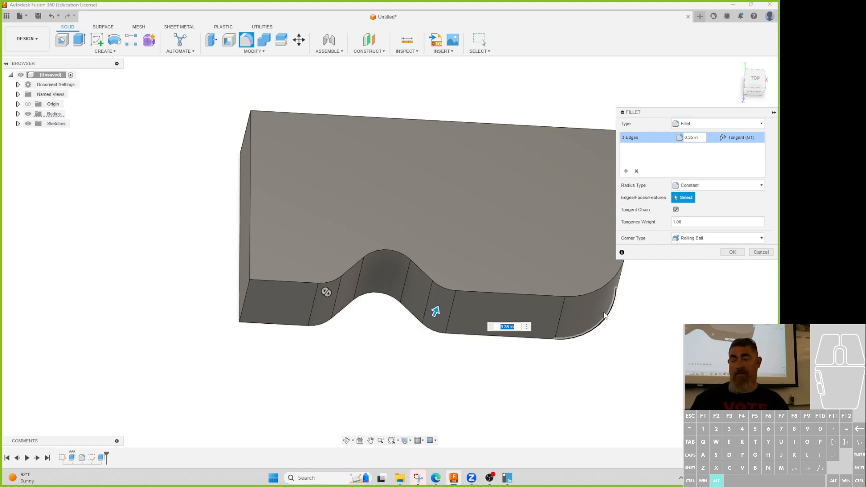
pyautogui.moveTo(436, 312); pyautogui.dragTo(436, 311)
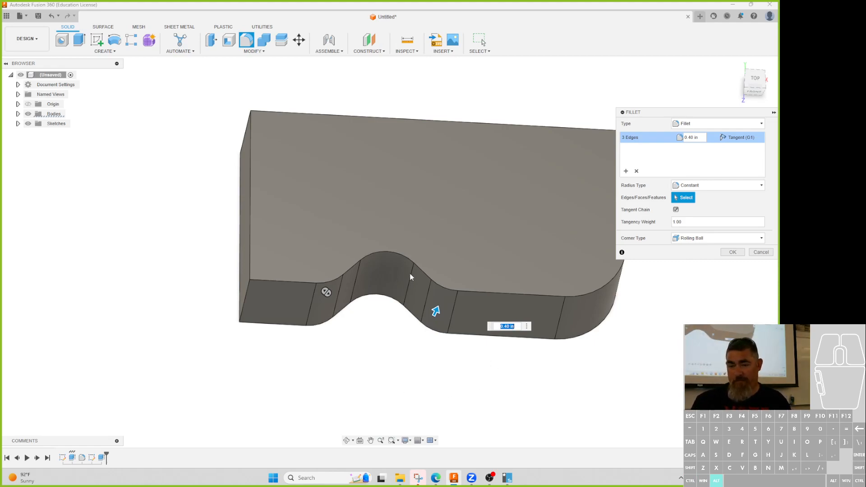
# Step: Change the notch fillet's radius type to Chord Length and apply the fillet
pyautogui.click(705, 186)
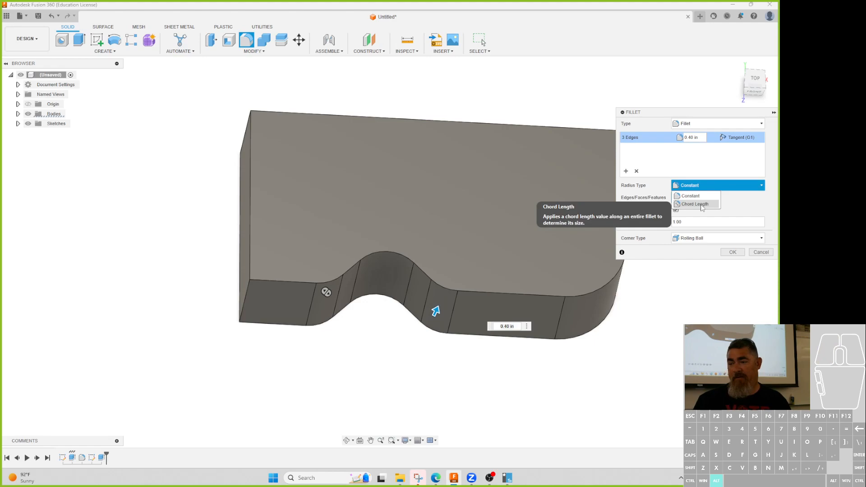
pyautogui.click(703, 194)
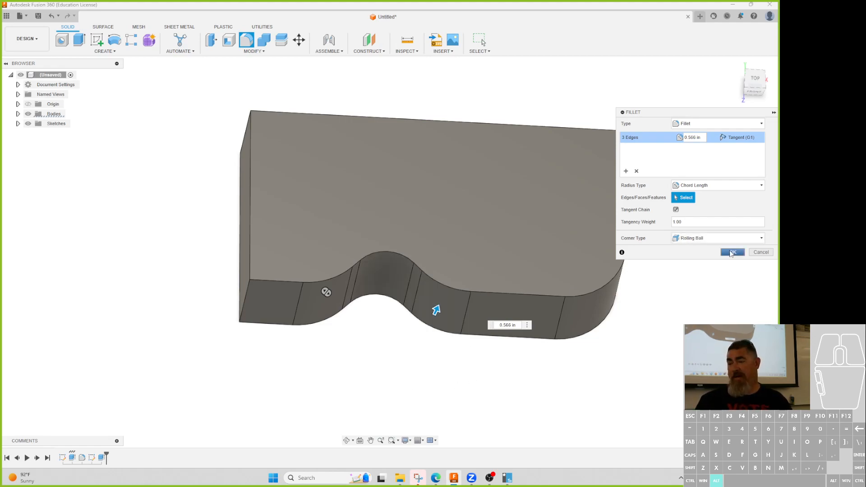
pyautogui.click(733, 252)
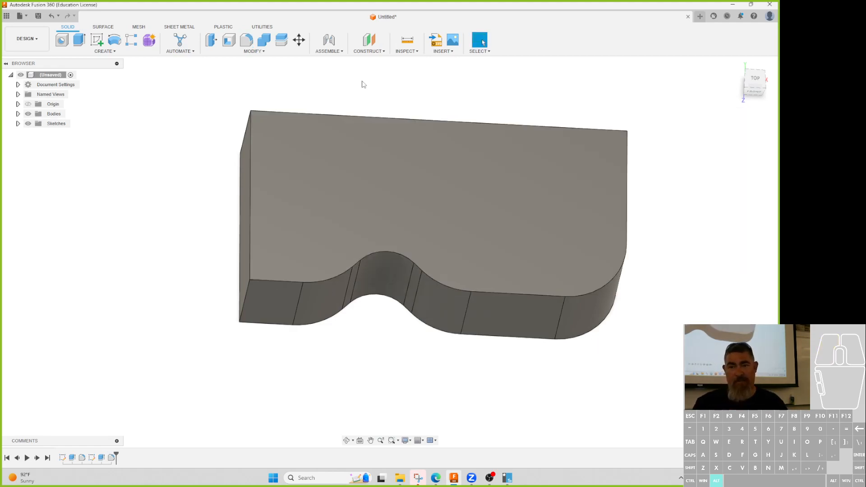
# Step: Measure the arc edge and the curved face of the V-notch's right outer fillet
pyautogui.click(401, 40)
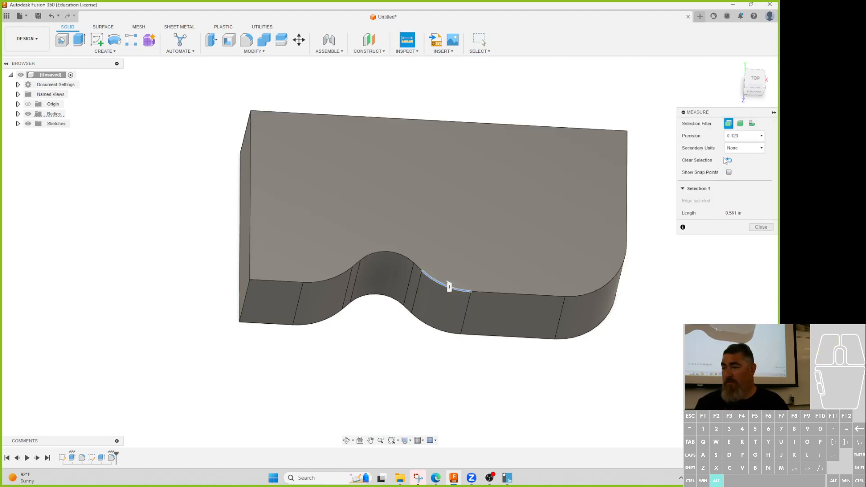
pyautogui.click(461, 295)
pyautogui.click(461, 294)
pyautogui.click(461, 290)
pyautogui.click(441, 337)
pyautogui.click(450, 302)
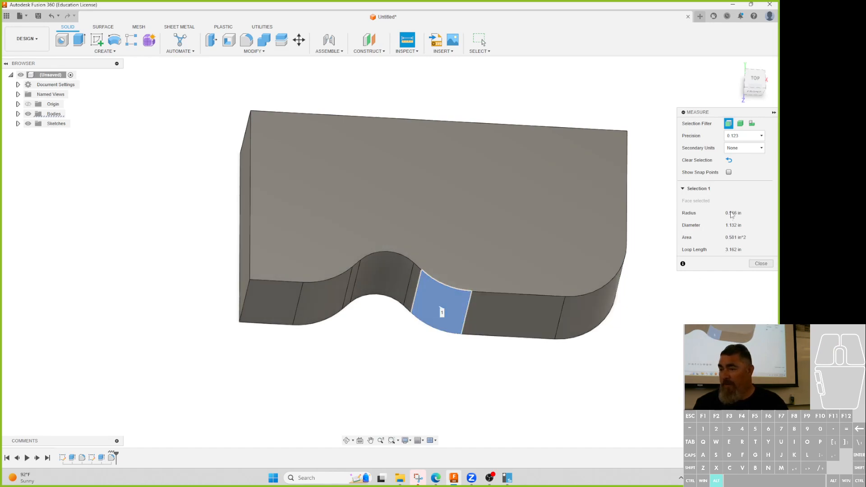
# Step: Measure the radius of the notch's central fillet face and compare it with the right outer fillet face
pyautogui.click(383, 304)
pyautogui.click(385, 278)
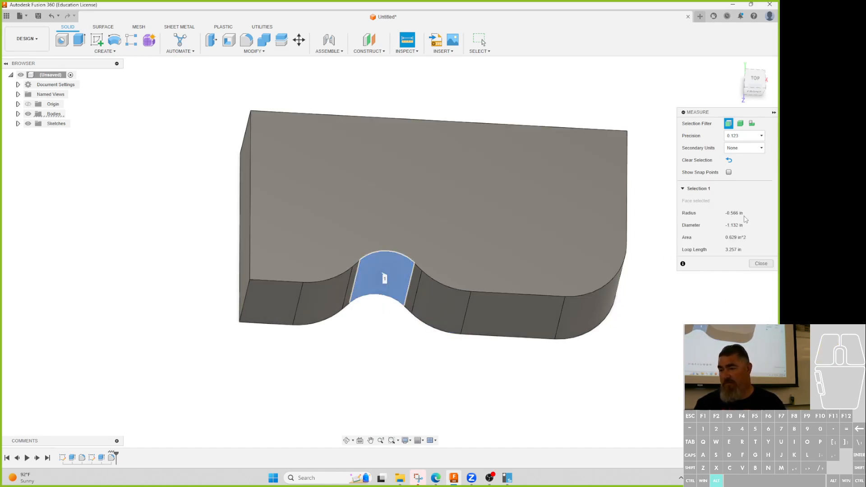
pyautogui.click(556, 365)
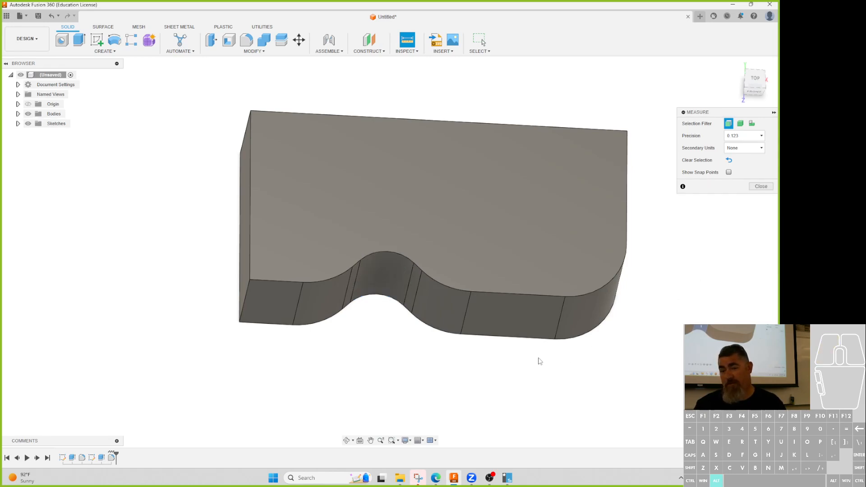
pyautogui.click(442, 311)
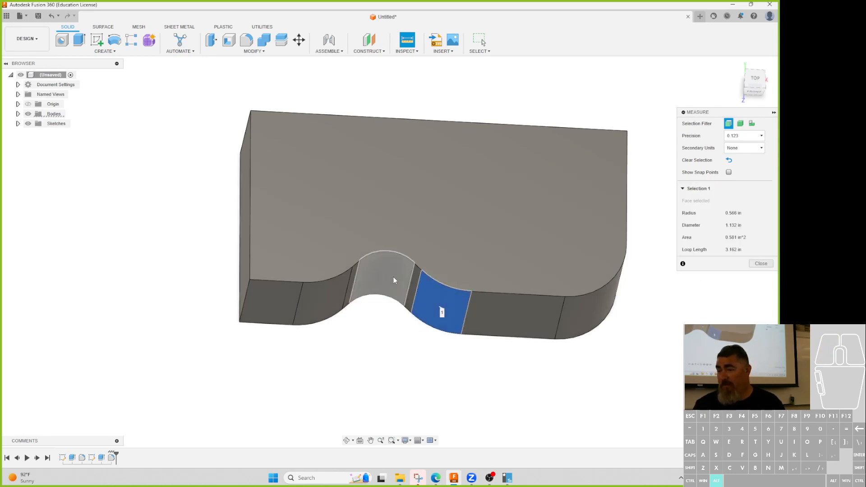
pyautogui.click(394, 280)
pyautogui.click(376, 359)
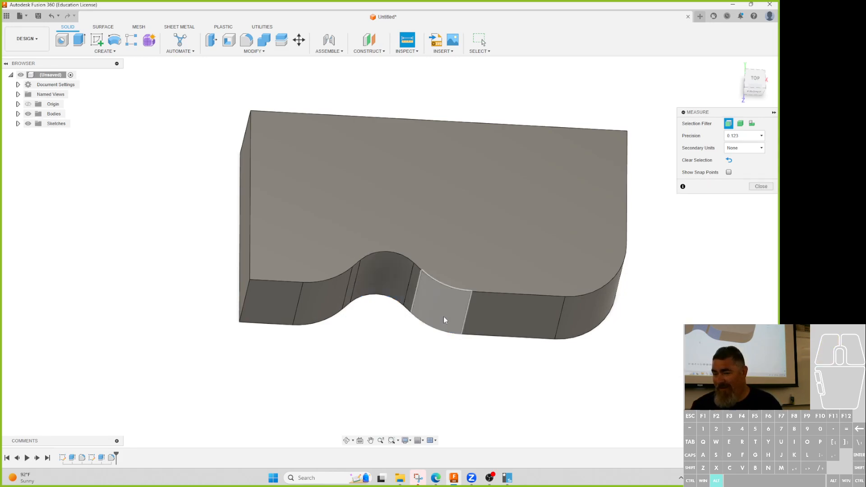
pyautogui.click(391, 290)
pyautogui.click(380, 343)
# Step: Measure the lower arc edges of the notch's left and central fillets
pyautogui.keyDown('shift'); pyautogui.moveTo(379, 343); pyautogui.dragTo(361, 333, button='middle'); pyautogui.keyUp('shift')
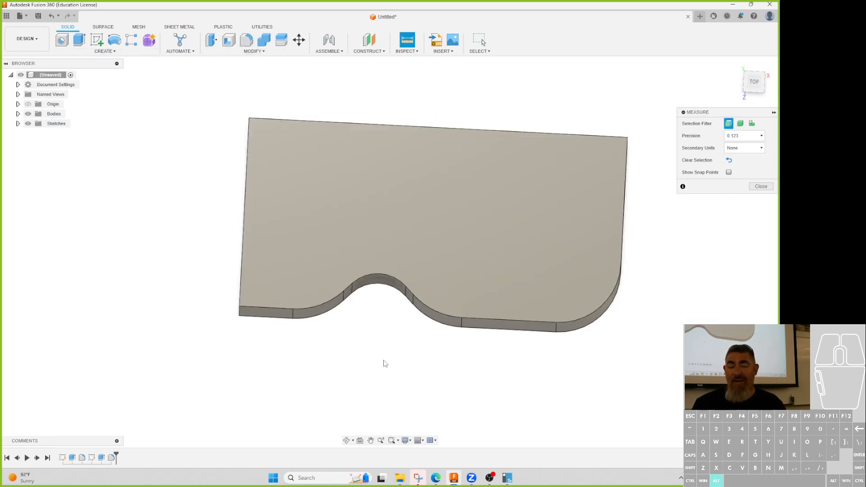
pyautogui.click(339, 308)
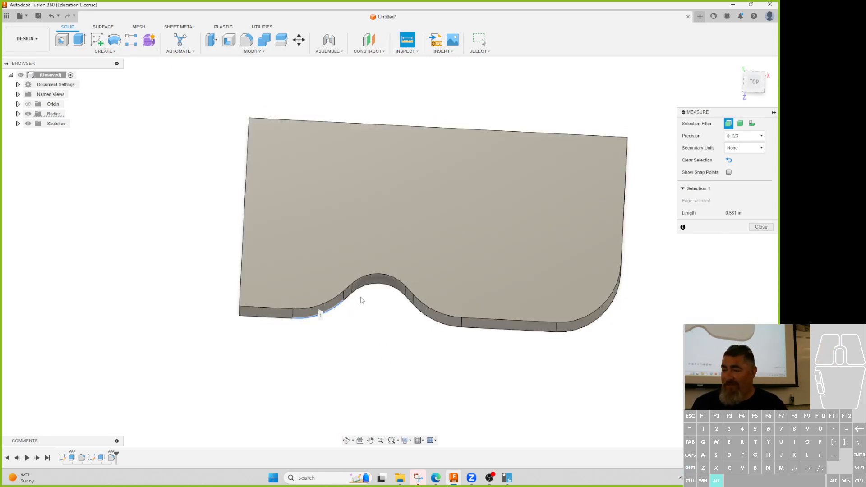
pyautogui.click(377, 290)
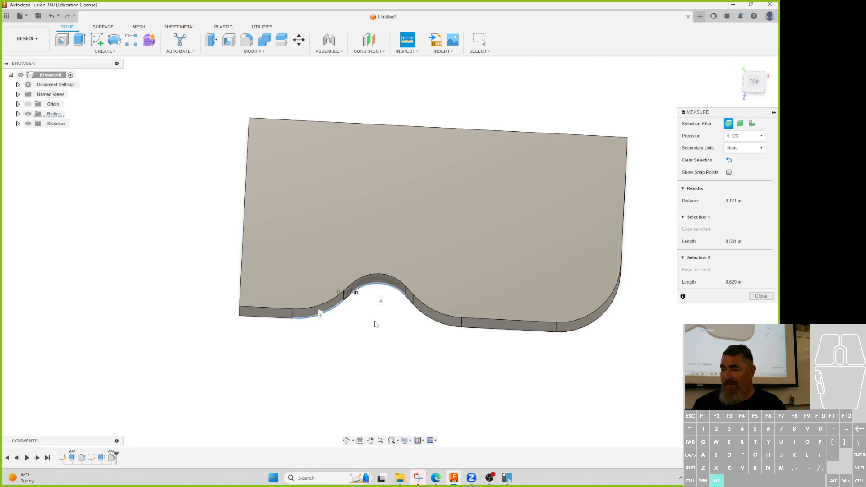
pyautogui.click(376, 286)
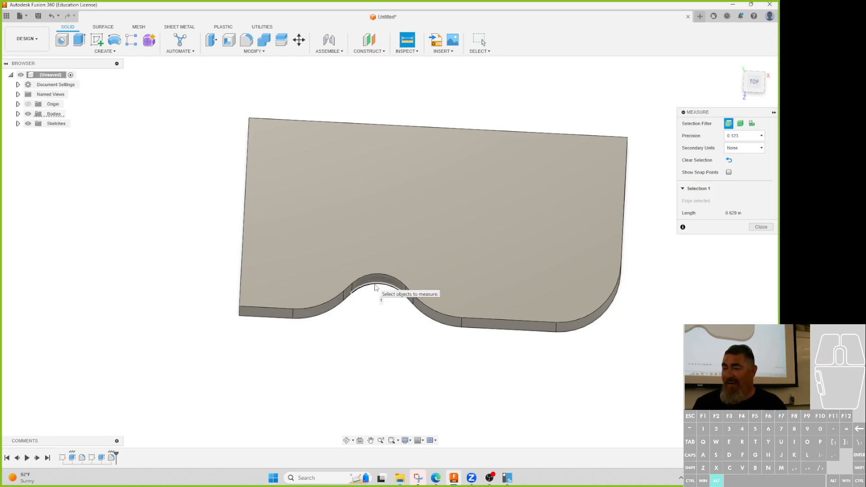
pyautogui.click(363, 332)
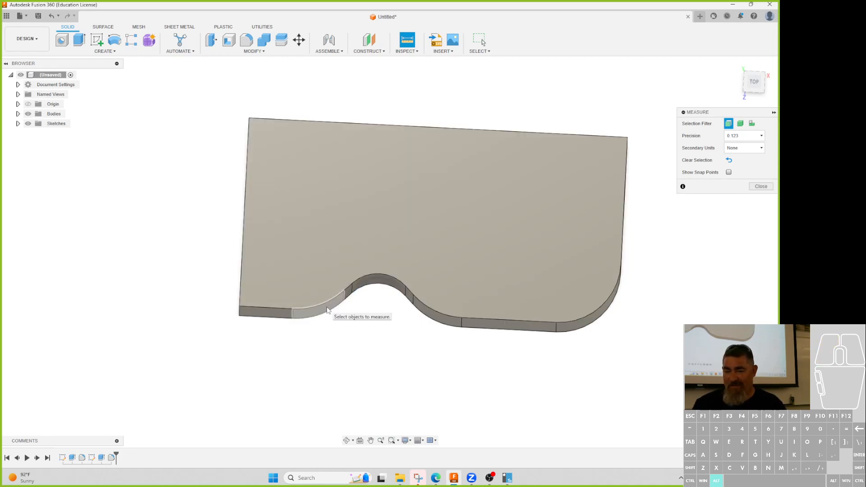
pyautogui.click(342, 302)
pyautogui.press('Escape')
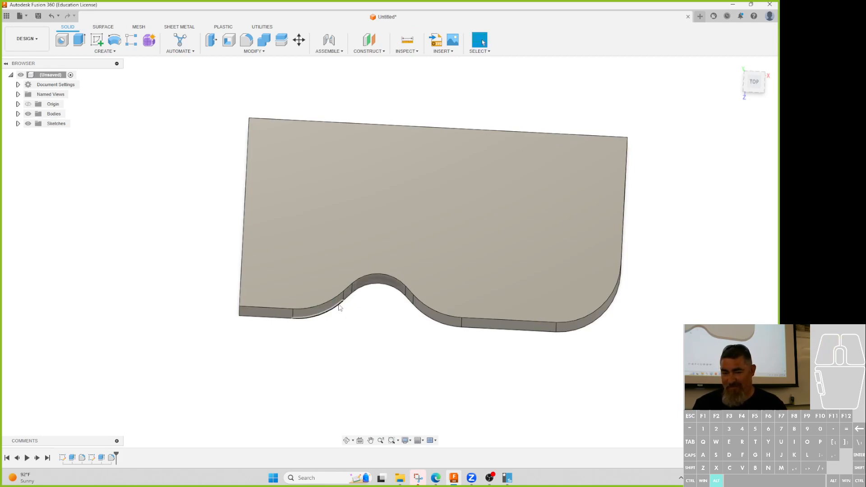
# Step: Start a sketch on the block's top face
pyautogui.click(334, 307)
pyautogui.click(391, 293)
pyautogui.click(374, 332)
pyautogui.keyDown('shift'); pyautogui.moveTo(382, 338); pyautogui.dragTo(363, 312, button='middle'); pyautogui.keyUp('shift')
pyautogui.click(97, 40)
pyautogui.click(343, 196)
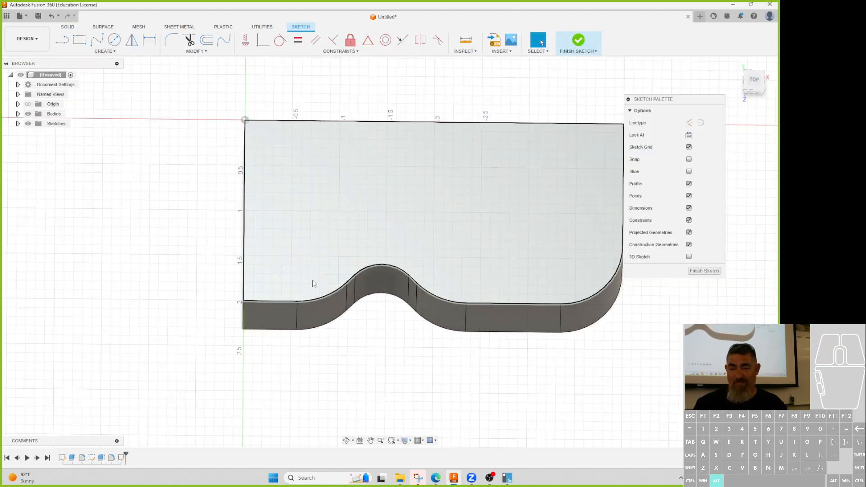
pyautogui.click(149, 41)
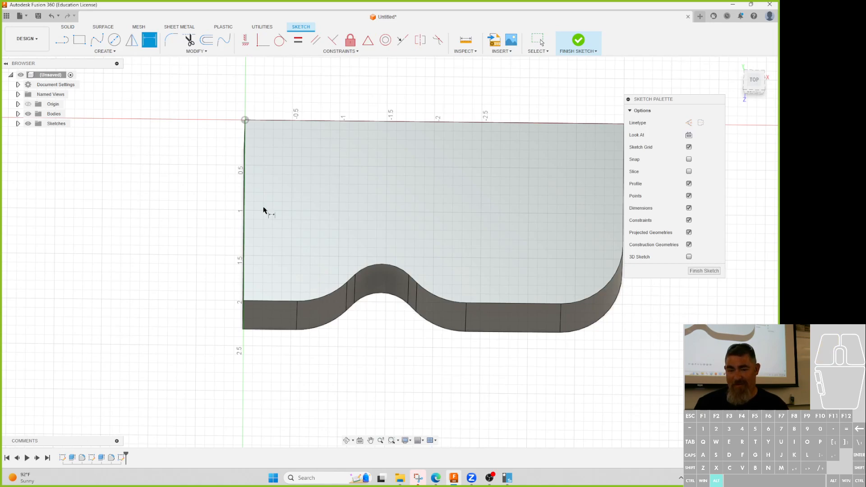
pyautogui.press('Escape')
# Step: Sketch a circle about 0.785 in in diameter above the notch's left fillet and a smaller one inside the central fillet
pyautogui.click(114, 40)
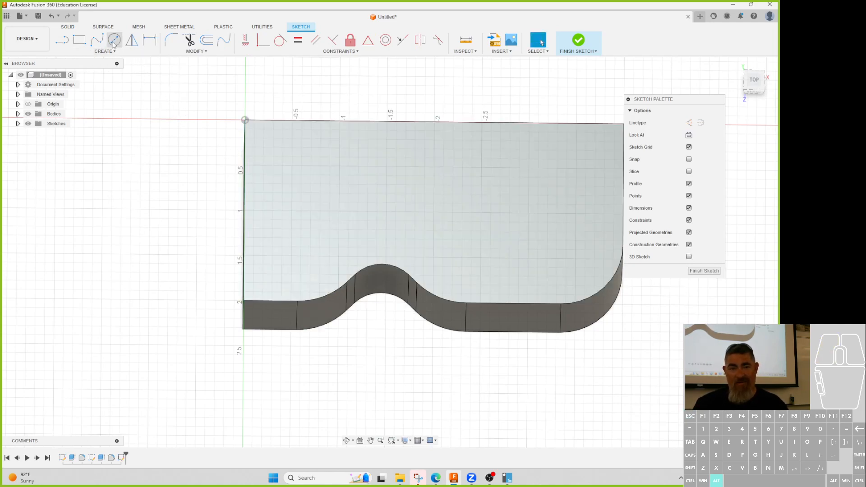
pyautogui.click(306, 266)
pyautogui.click(306, 304)
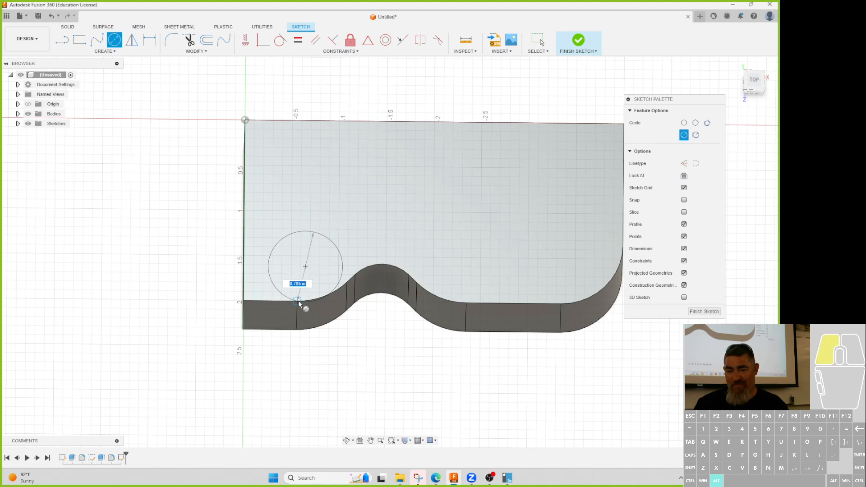
pyautogui.click(382, 293)
pyautogui.click(382, 268)
pyautogui.press('Escape')
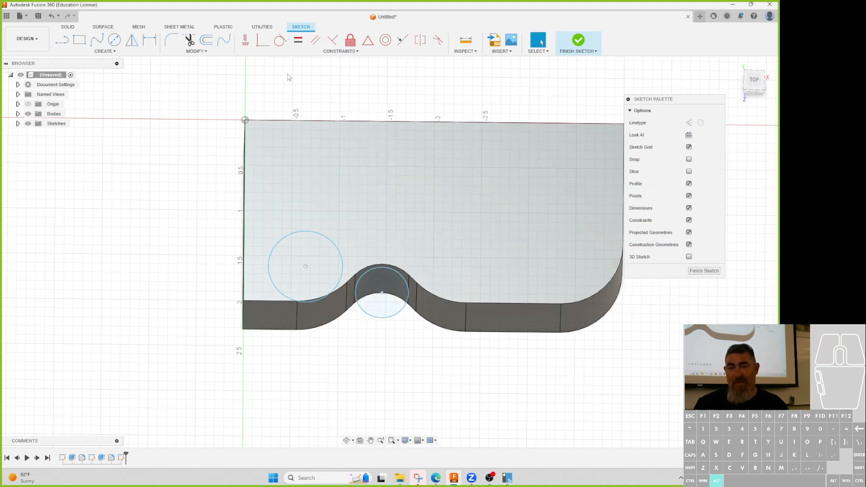
# Step: Try to make the larger circle concentric with the notch's left fillet using a Concentric constraint
pyautogui.click(386, 40)
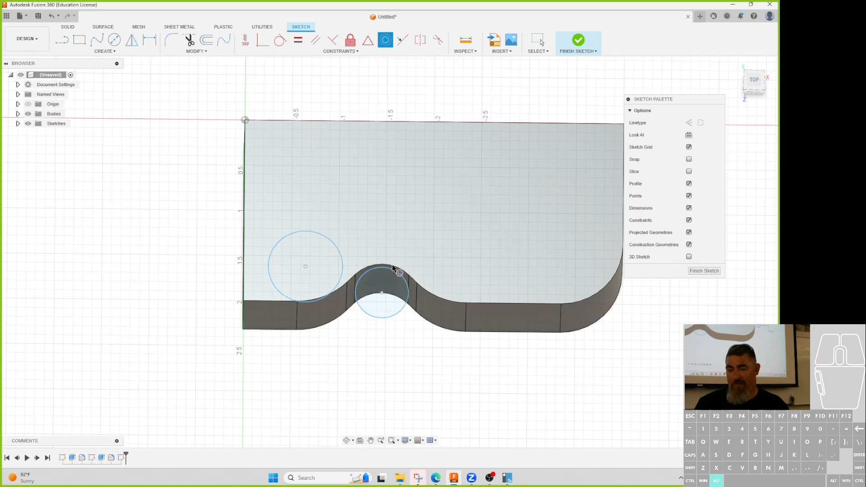
pyautogui.click(328, 300)
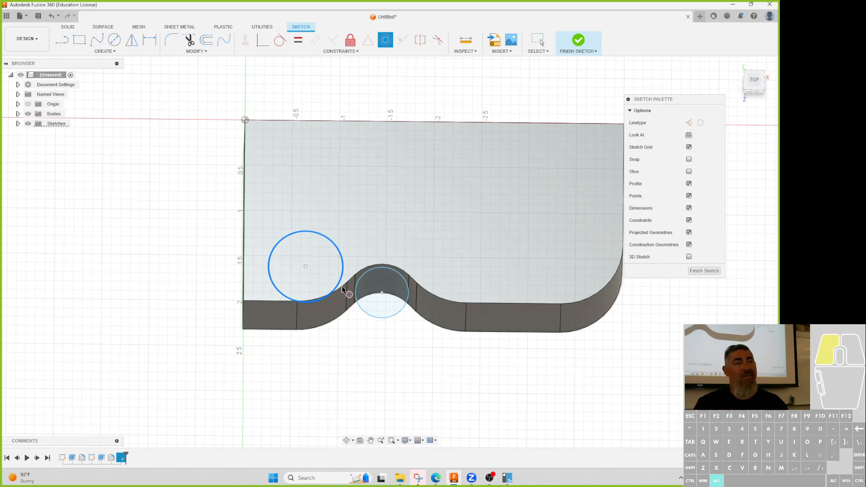
pyautogui.click(344, 289)
pyautogui.press('Escape')
# Step: Undo the circle sketch and the fillet on the V-notch
pyautogui.hotkey('ctrl', 'z')
pyautogui.hotkey('ctrl', 'z')
pyautogui.hotkey('ctrl', 'z')
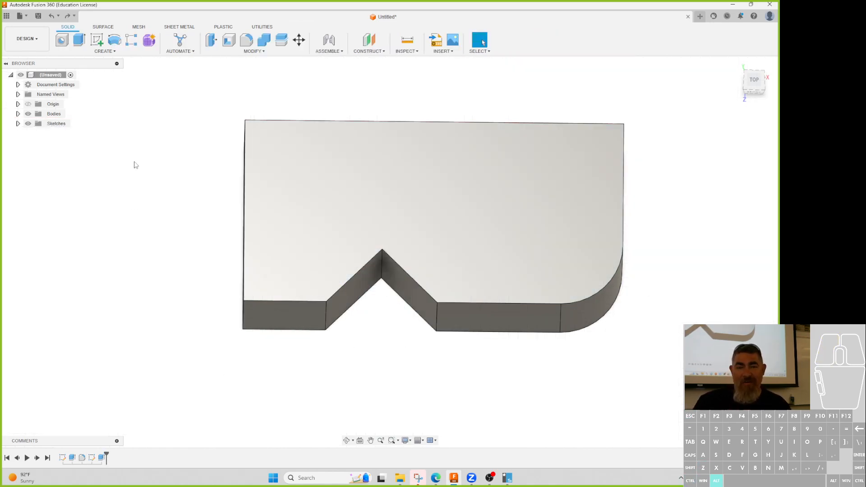
# Step: Set up a Constant-type Fillet of 0.20 in on the V-notch's three vertical edges
pyautogui.click(246, 41)
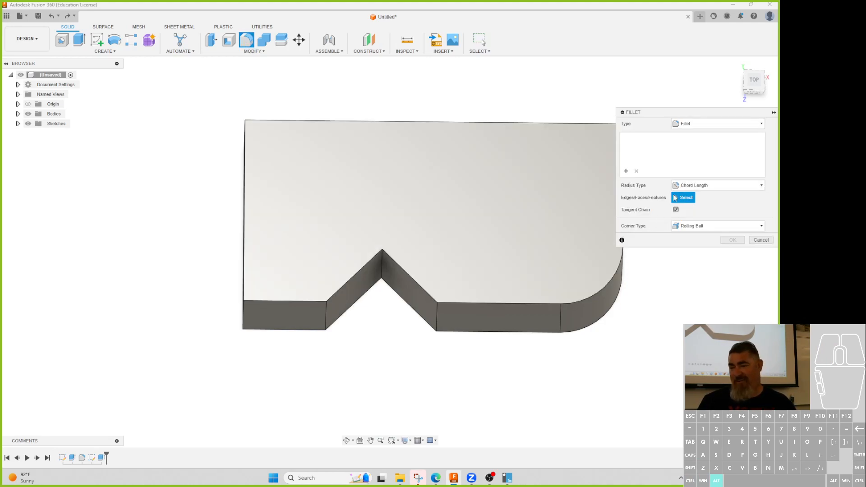
pyautogui.click(718, 185)
pyautogui.click(690, 193)
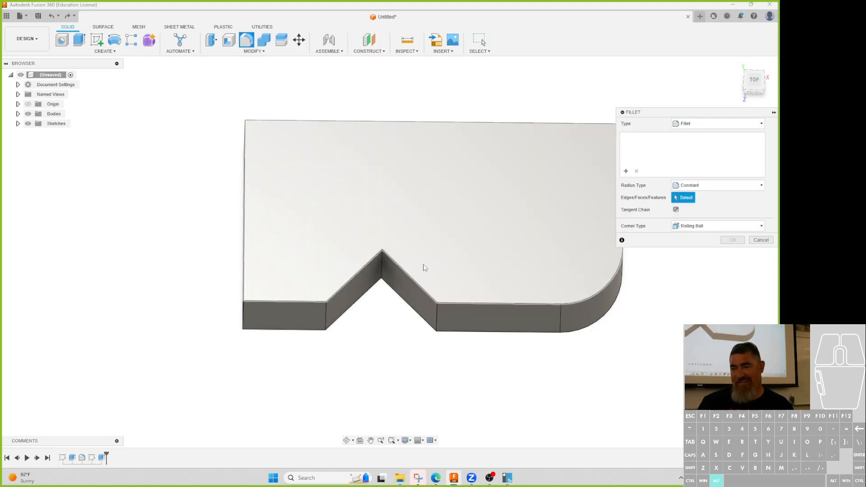
pyautogui.click(382, 266)
pyautogui.moveTo(380, 268); pyautogui.dragTo(414, 312)
pyautogui.click(435, 318)
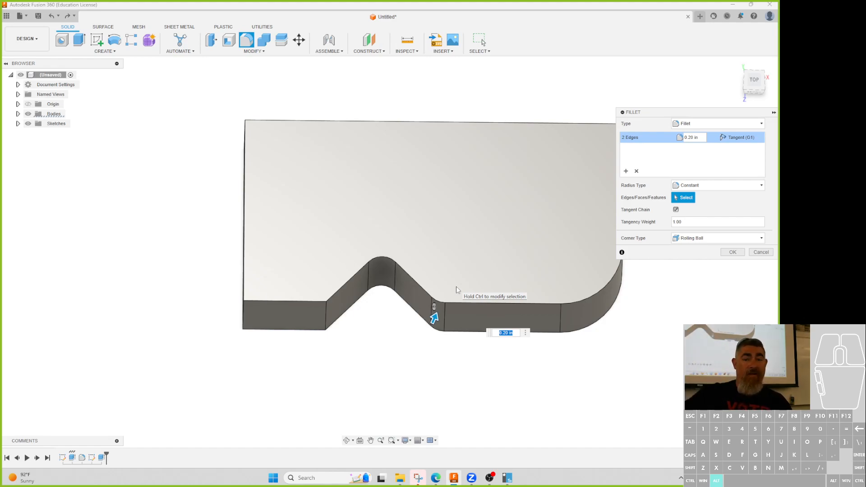
pyautogui.click(327, 315)
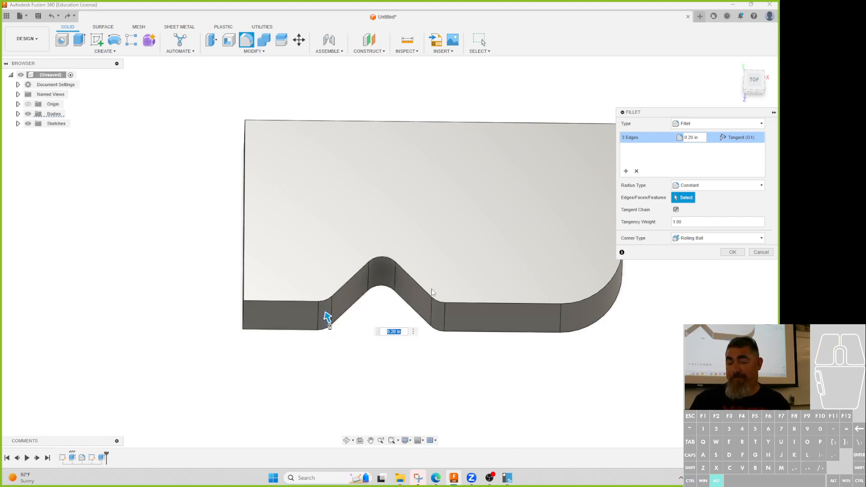
# Step: Switch the notch fillet to Chord Length and back to Constant, adjust its radius to 0.30 in, and cancel the fillet
pyautogui.click(704, 185)
pyautogui.click(702, 198)
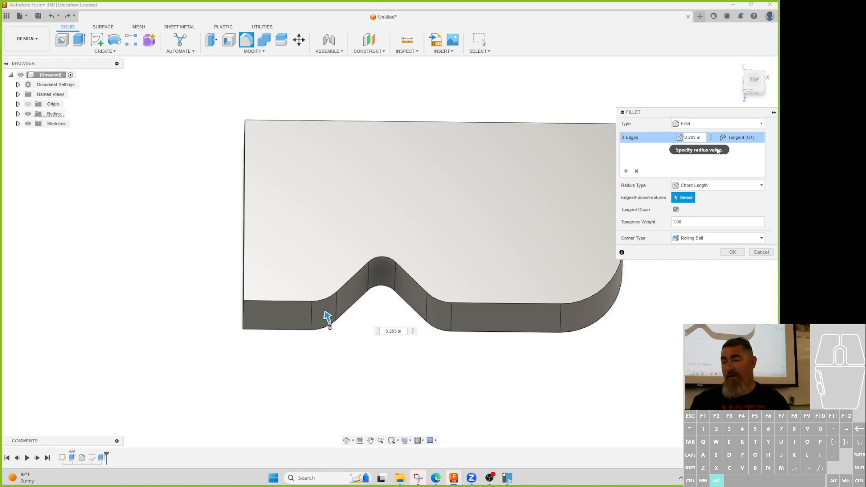
pyautogui.click(707, 189)
pyautogui.click(690, 195)
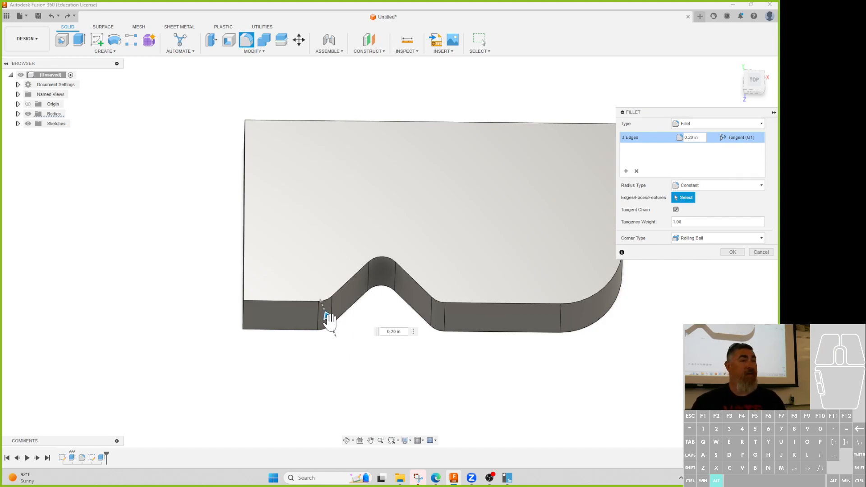
pyautogui.moveTo(328, 318); pyautogui.dragTo(332, 322)
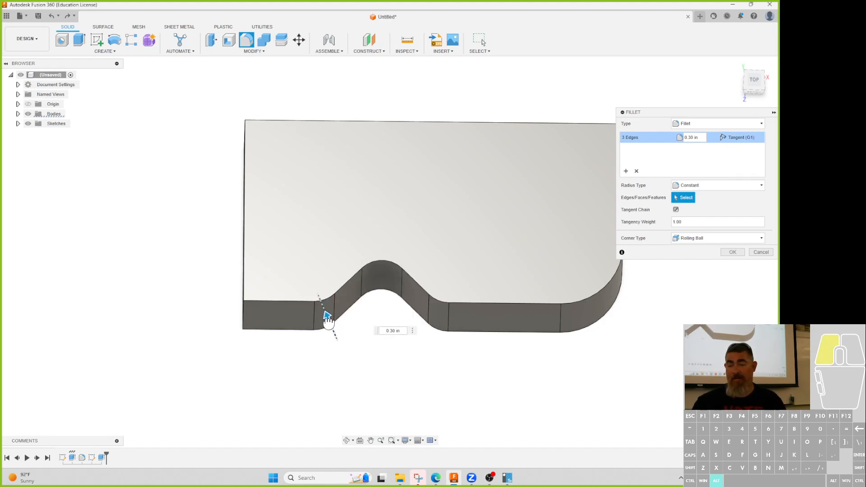
pyautogui.press('Escape')
# Step: Sketch a narrow horizontal rectangle on the block's top face, starting at its left edge, and finish the sketch
pyautogui.click(97, 40)
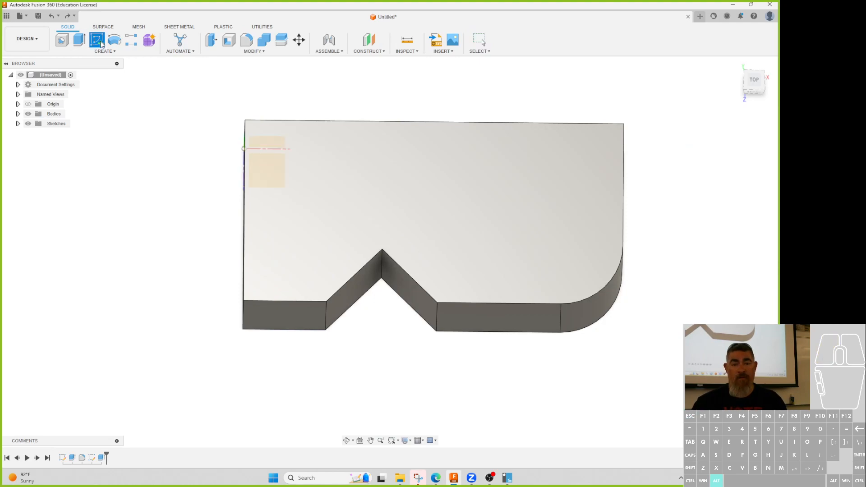
pyautogui.click(282, 190)
pyautogui.press('r')
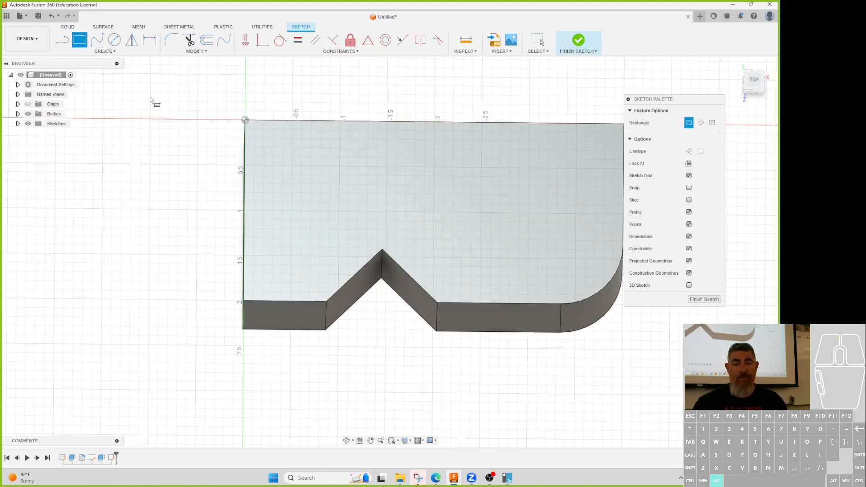
pyautogui.click(245, 184)
pyautogui.click(331, 211)
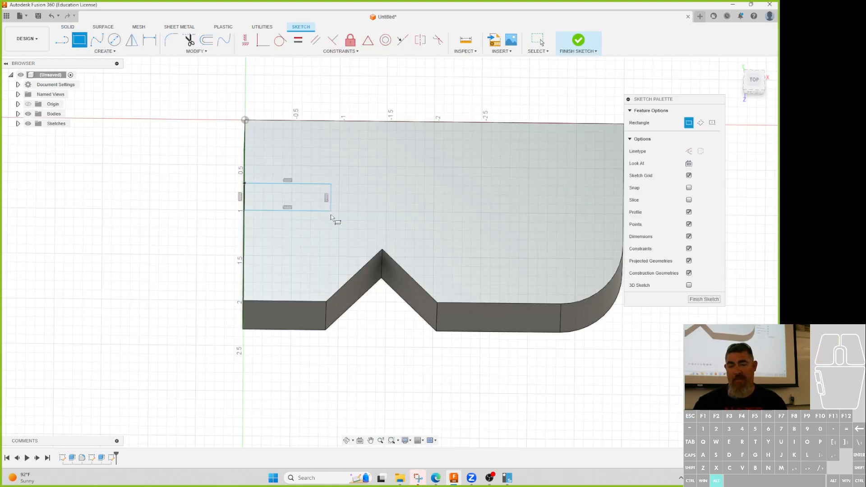
pyautogui.press('Escape')
pyautogui.click(704, 271)
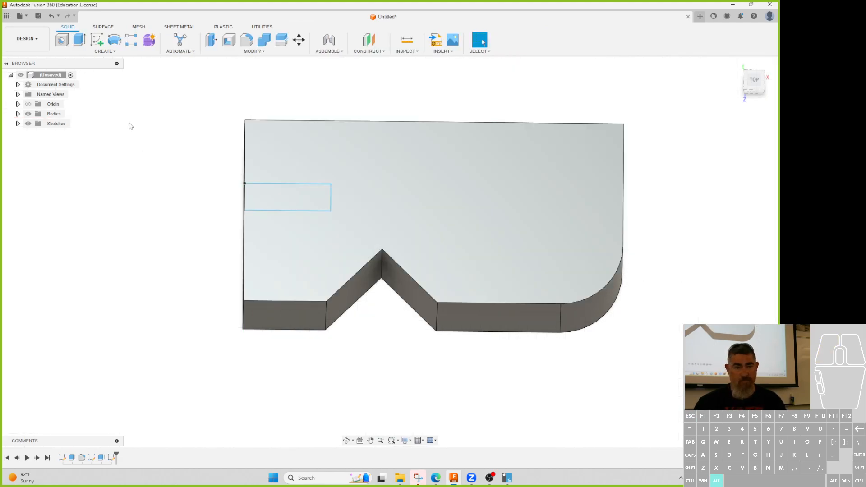
# Step: Cut the rectangular profile through the whole block with Extrude, using the All extent type
pyautogui.click(79, 38)
pyautogui.click(288, 205)
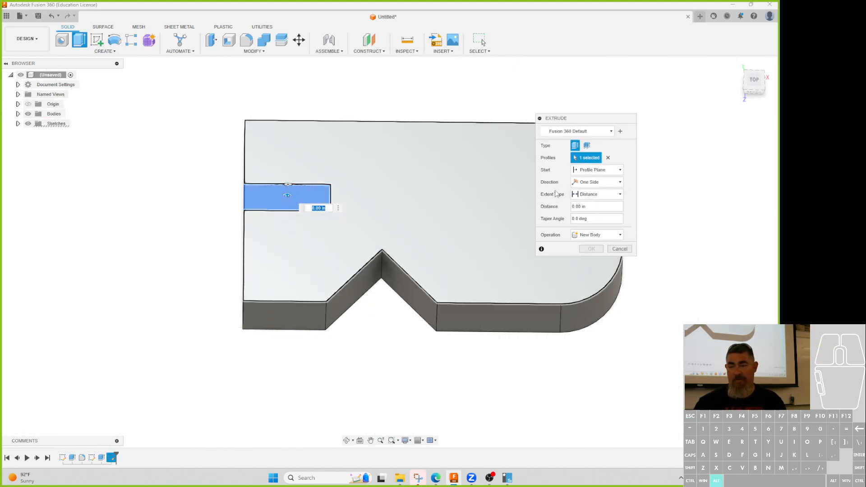
pyautogui.click(597, 194)
pyautogui.click(584, 221)
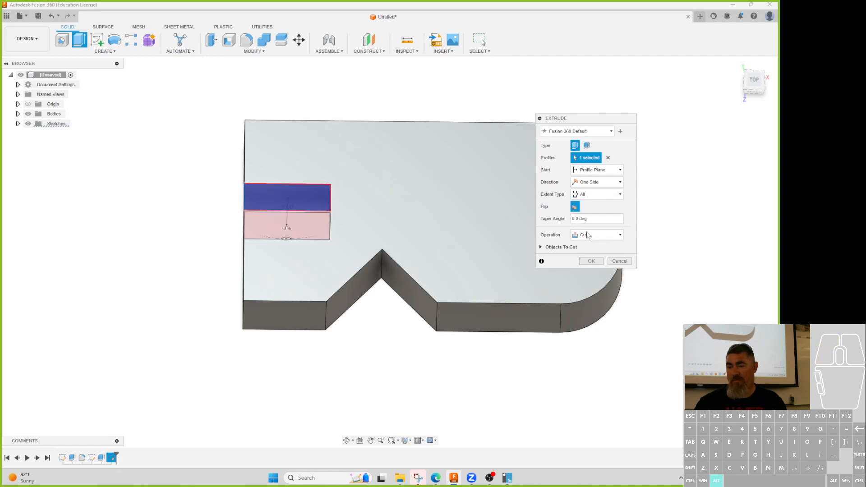
pyautogui.click(591, 263)
# Step: Try a 0.15 in Chord Length Fillet on the slot's two inner vertical edges and cancel it
pyautogui.keyDown('shift'); pyautogui.moveTo(323, 392); pyautogui.dragTo(390, 262, button='middle'); pyautogui.keyUp('shift')
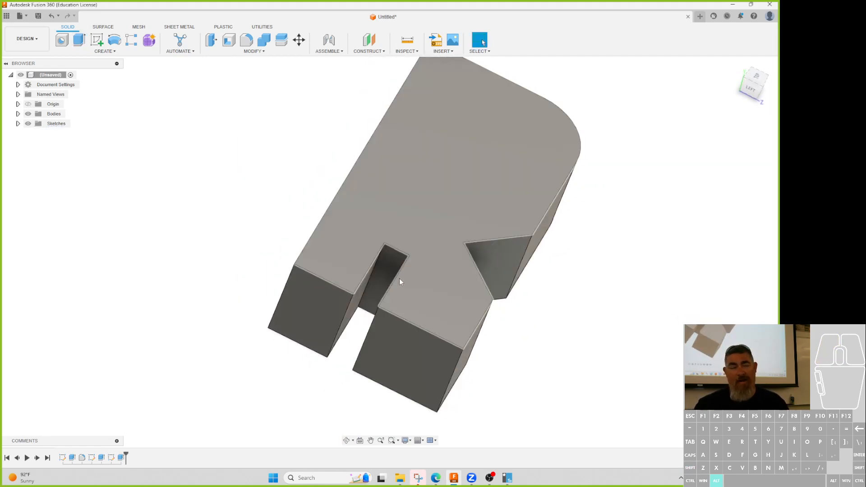
pyautogui.press('f')
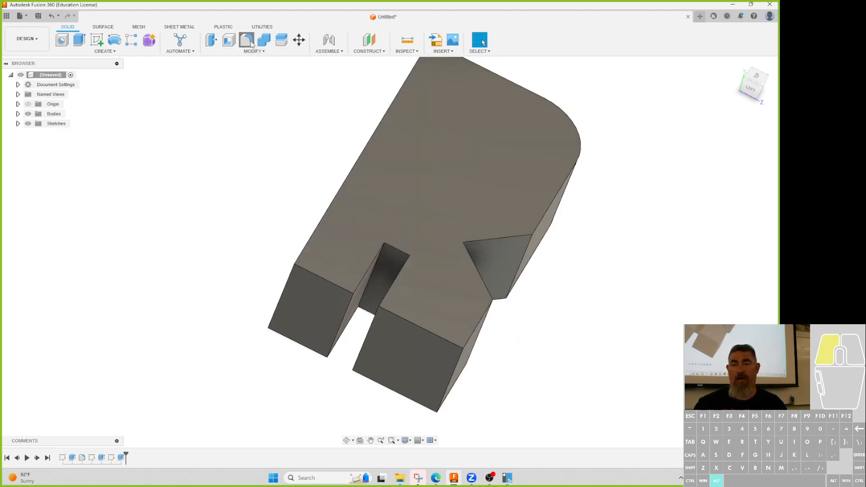
pyautogui.click(374, 272)
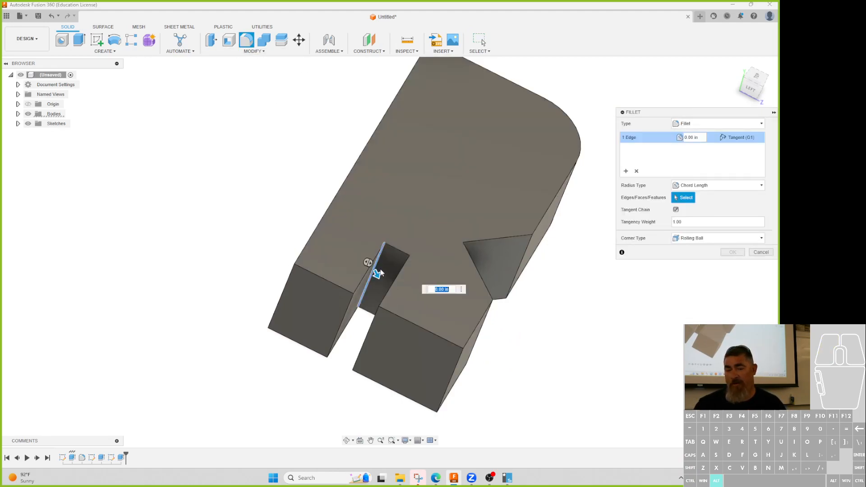
pyautogui.click(400, 286)
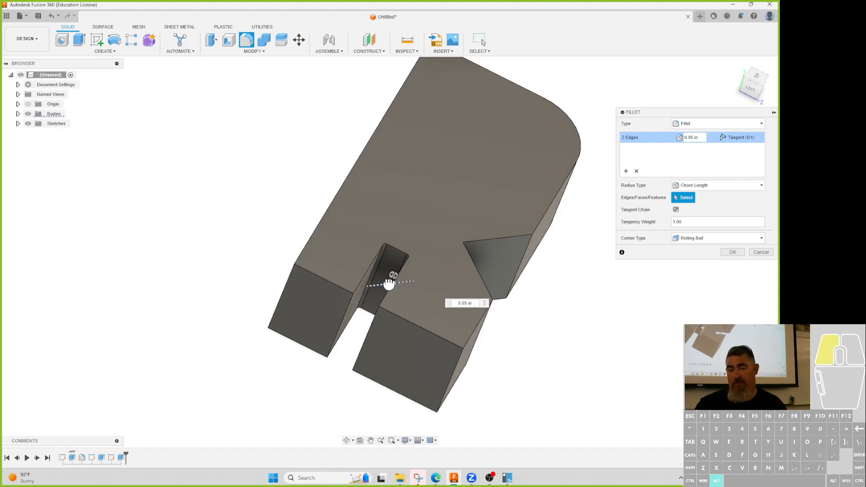
pyautogui.moveTo(383, 284); pyautogui.dragTo(386, 281)
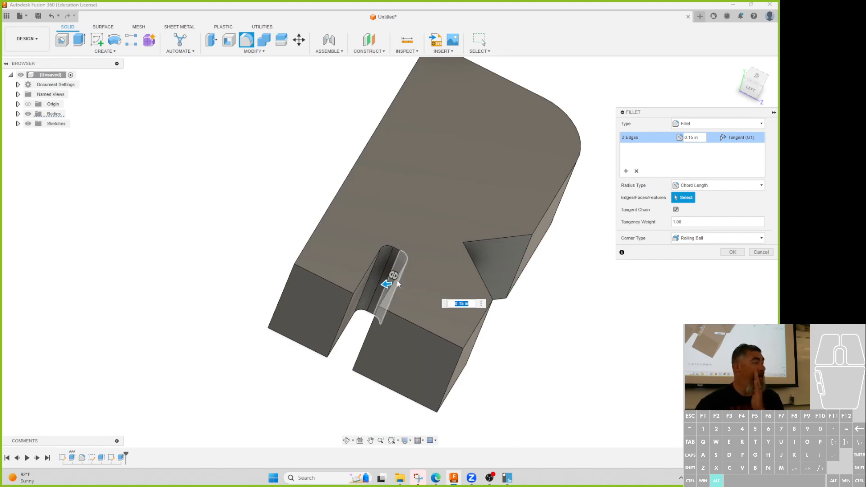
pyautogui.press('Escape')
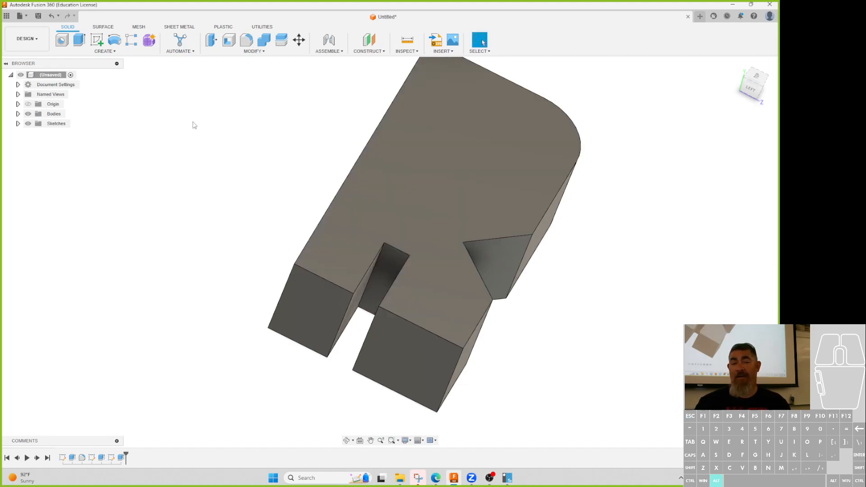
# Step: Round the slot's inner end with a Full Round Fillet, using the slot's end face as the center face
pyautogui.click(246, 40)
pyautogui.click(707, 125)
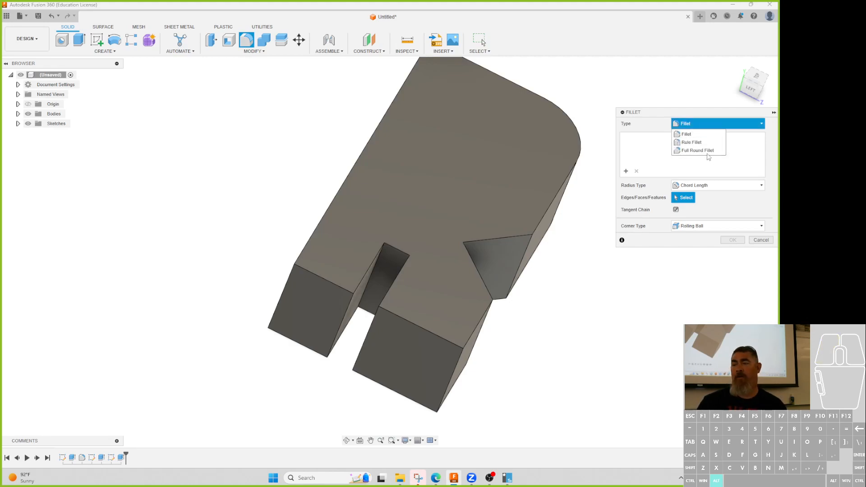
pyautogui.click(706, 151)
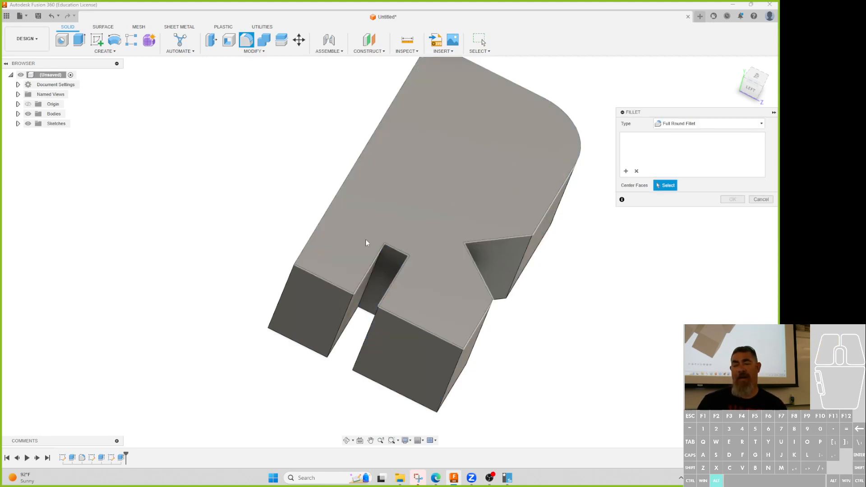
pyautogui.click(392, 266)
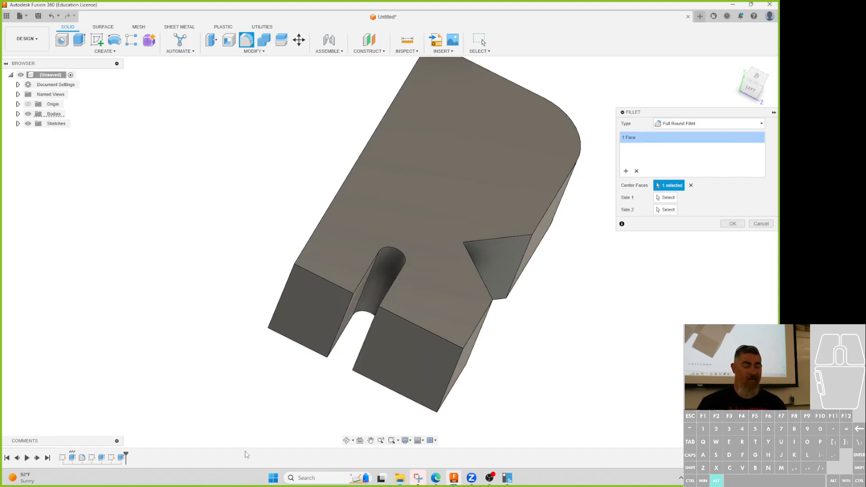
pyautogui.keyDown('shift'); pyautogui.moveTo(251, 413); pyautogui.dragTo(249, 429, button='middle'); pyautogui.keyUp('shift')
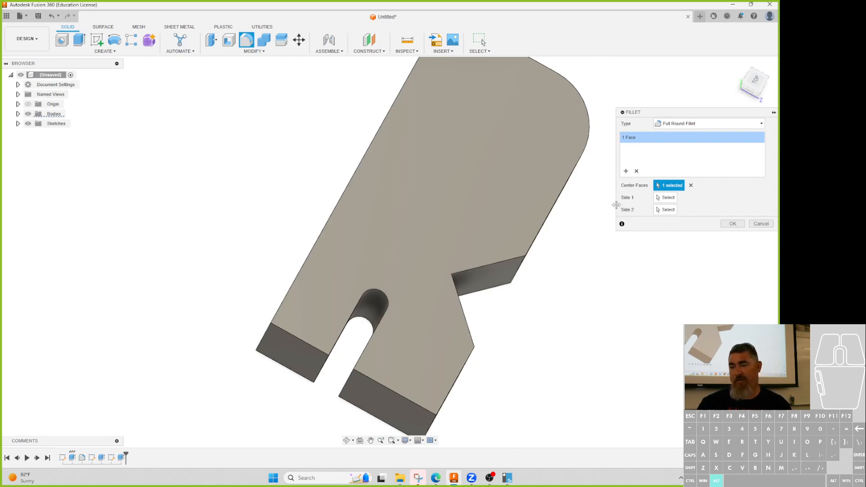
pyautogui.click(733, 223)
# Step: Apply a Full Round Fillet to the end face of the arm between the slot and the block's long straight side
pyautogui.click(247, 40)
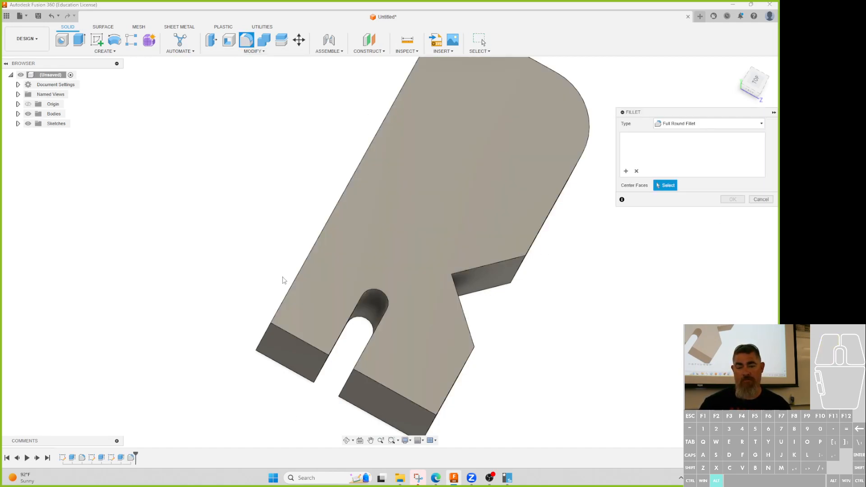
pyautogui.click(305, 364)
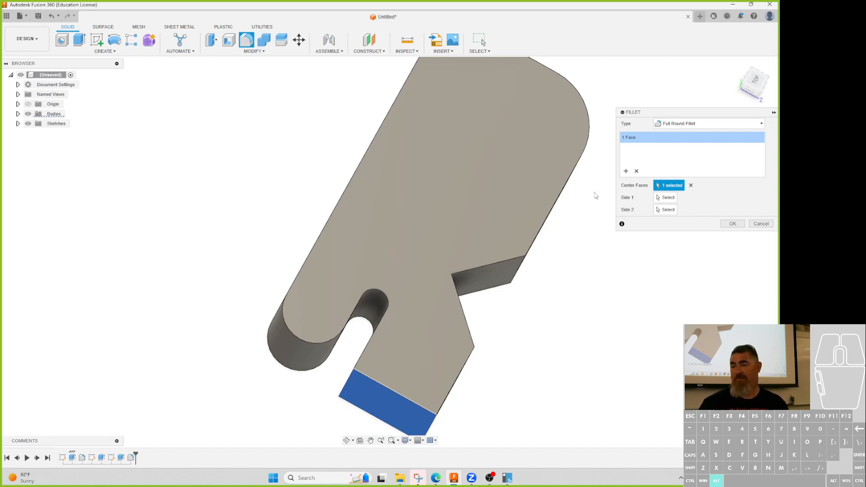
pyautogui.click(732, 224)
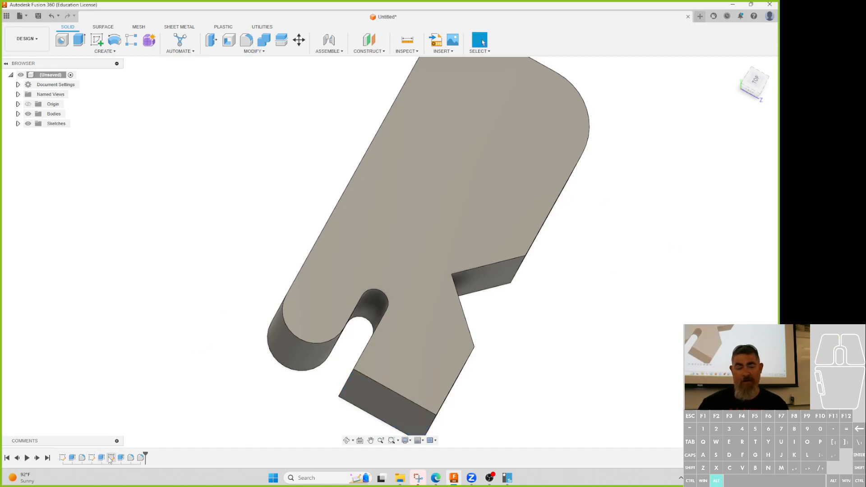
# Step: Edit the slot's sketch to widen the rectangle toward the V-notch, and finish the sketch
pyautogui.doubleClick(110, 458)
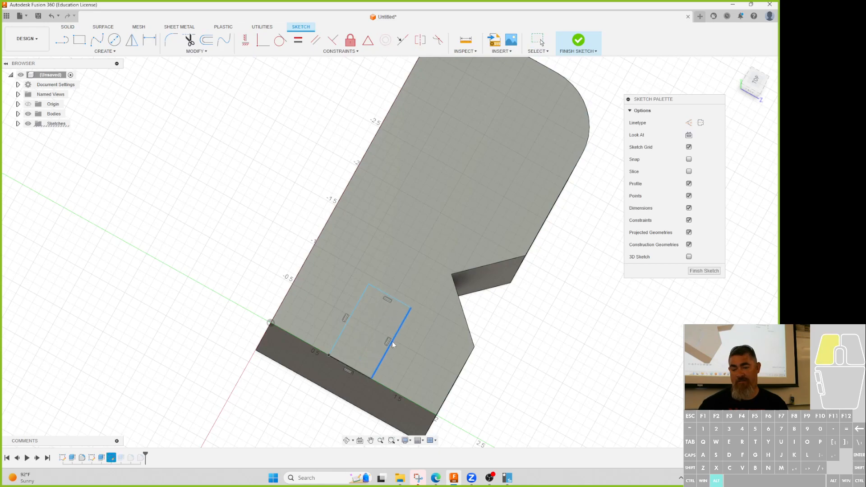
pyautogui.moveTo(392, 341); pyautogui.dragTo(391, 331)
pyautogui.click(704, 271)
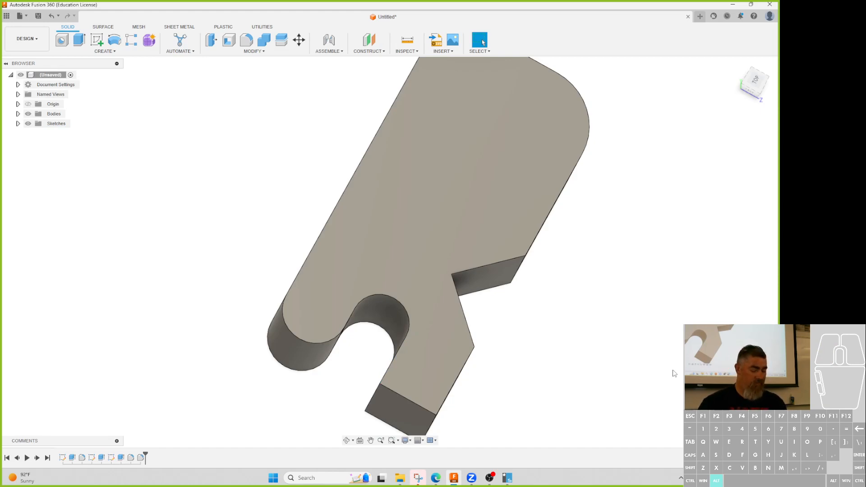
pyautogui.keyDown('shift'); pyautogui.moveTo(675, 374); pyautogui.dragTo(664, 350, button='middle'); pyautogui.keyUp('shift')
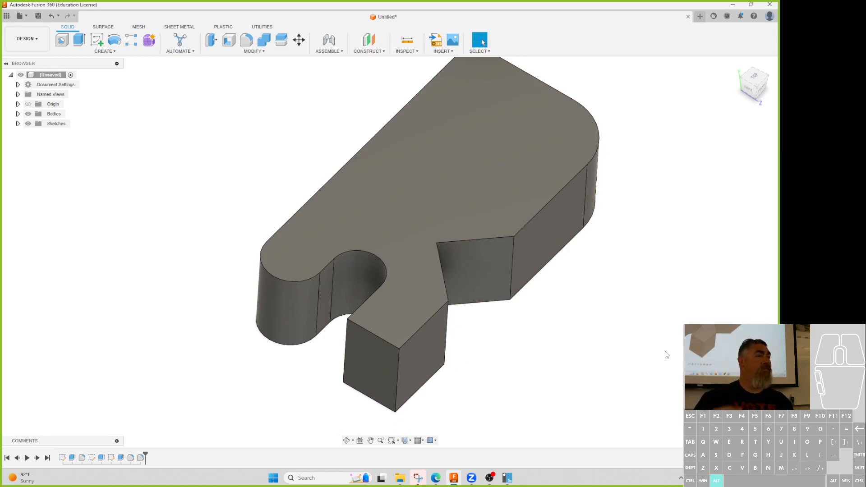
# Step: Suppress the full round fillet on the arm's end and unsuppress it again
pyautogui.rightClick(141, 459)
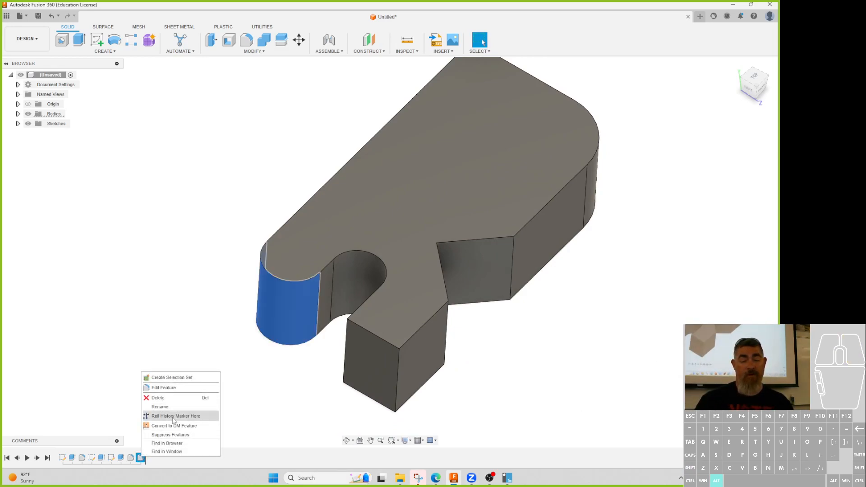
pyautogui.click(171, 435)
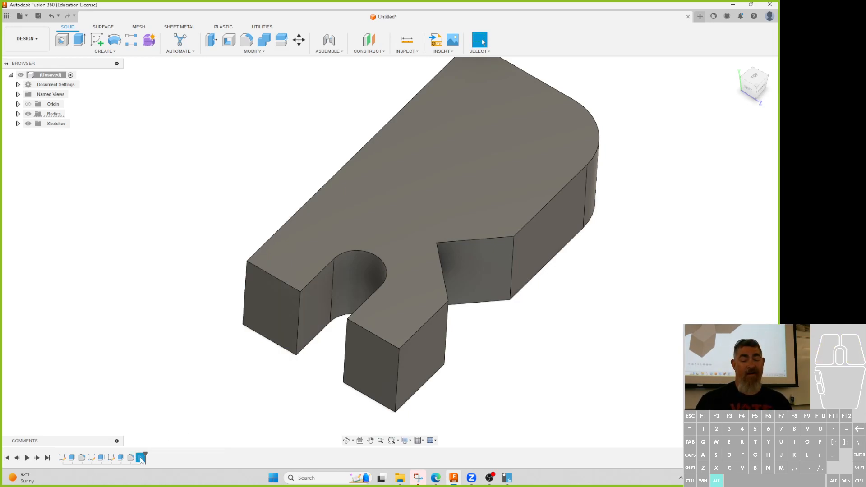
pyautogui.rightClick(141, 458)
pyautogui.click(155, 436)
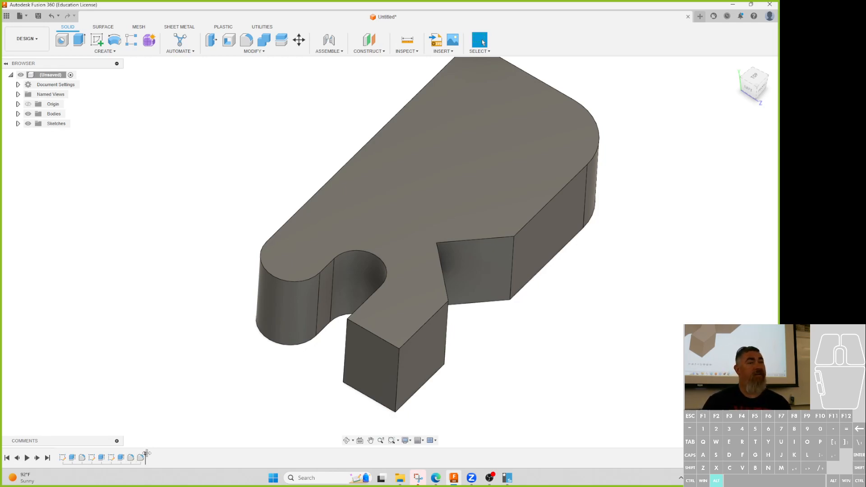
# Step: Roll the history marker back before the slot sketch, forward to the end, and back to just after the slot cut
pyautogui.moveTo(145, 454); pyautogui.dragTo(106, 455)
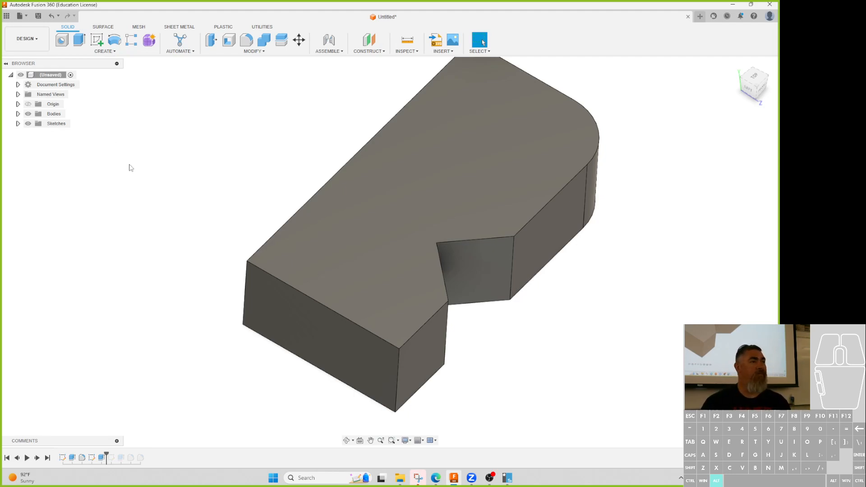
pyautogui.moveTo(108, 455); pyautogui.dragTo(145, 455)
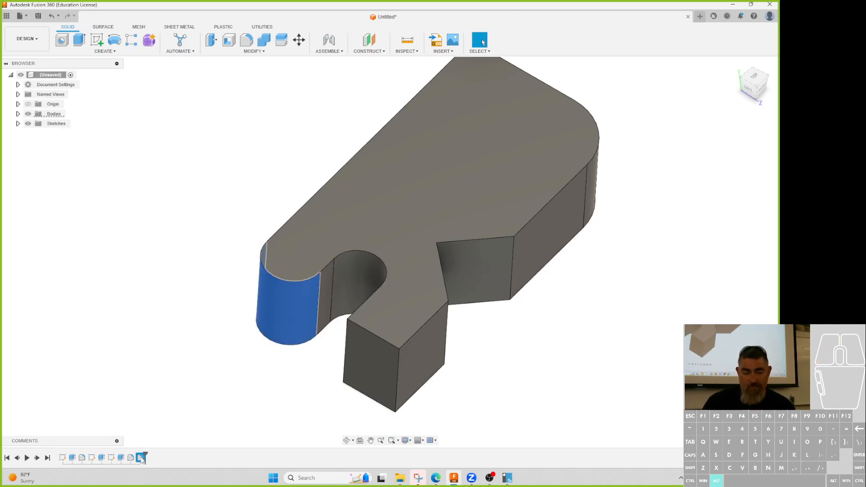
pyautogui.moveTo(145, 455); pyautogui.dragTo(136, 456)
pyautogui.moveTo(134, 453); pyautogui.dragTo(126, 453)
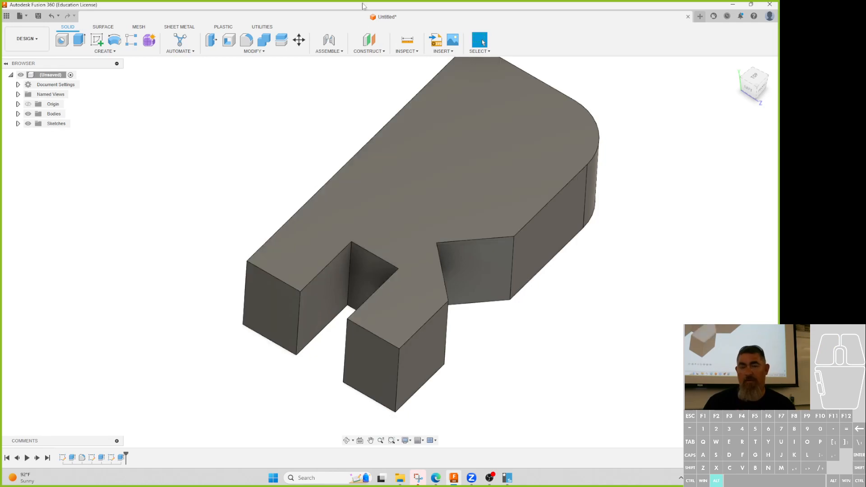
# Step: Try a 0.25 in Chord Length Fillet on the top edges around the rounded corner with Tangent Chain on, and cancel it
pyautogui.click(245, 41)
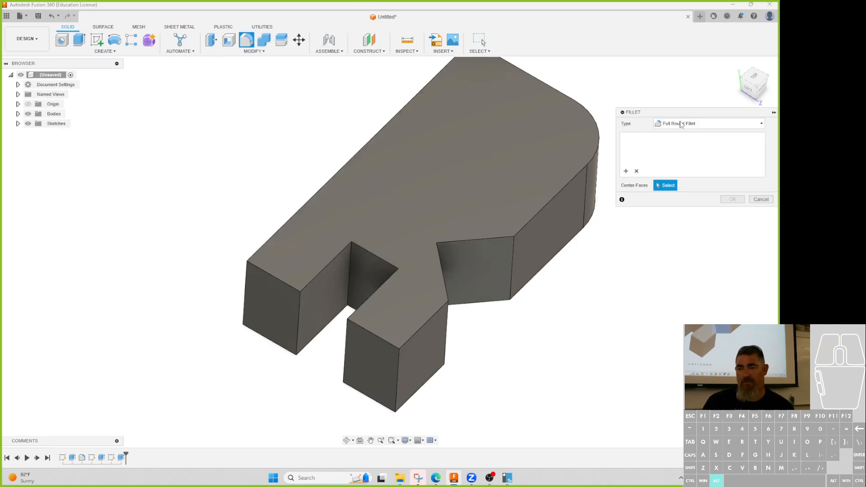
pyautogui.click(708, 123)
pyautogui.click(667, 150)
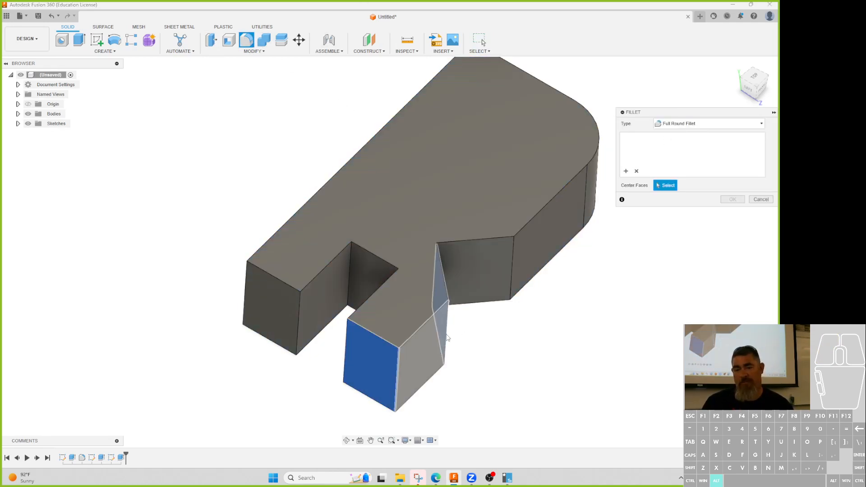
pyautogui.click(679, 124)
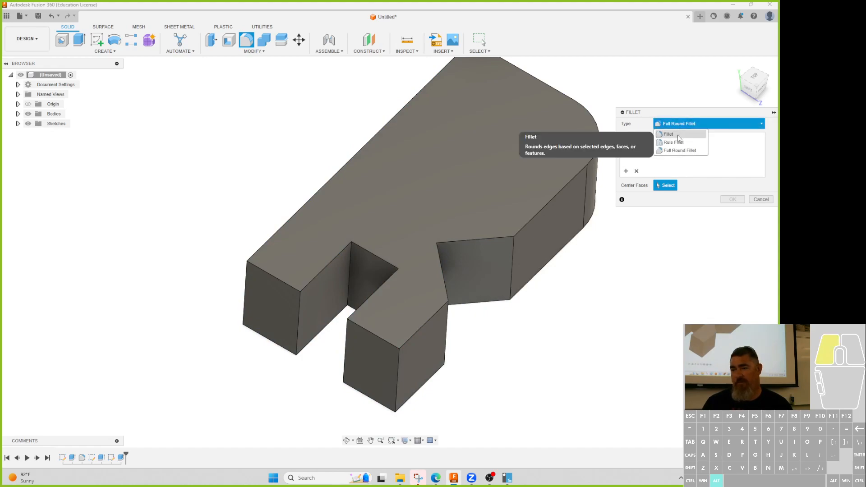
pyautogui.click(678, 134)
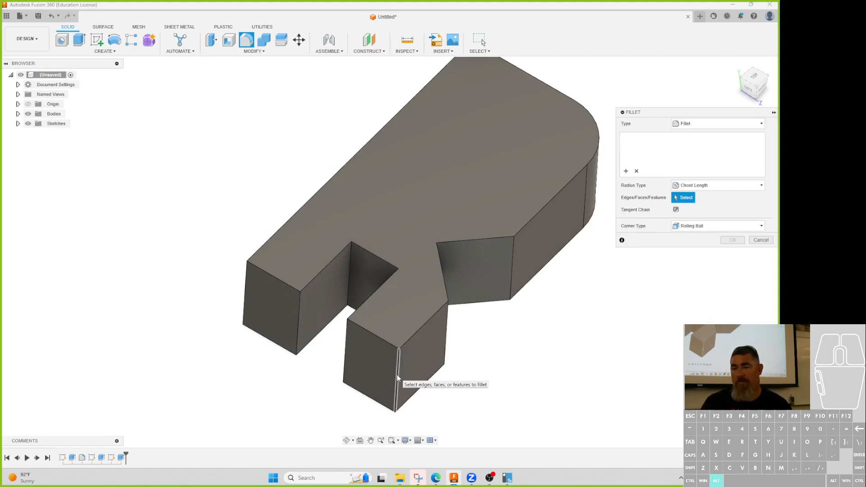
pyautogui.click(722, 125)
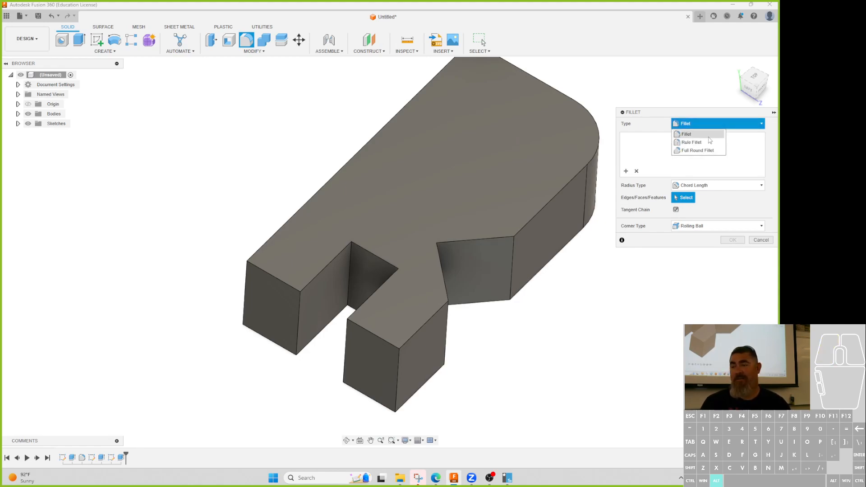
pyautogui.moveTo(555, 341); pyautogui.dragTo(491, 358, button='middle')
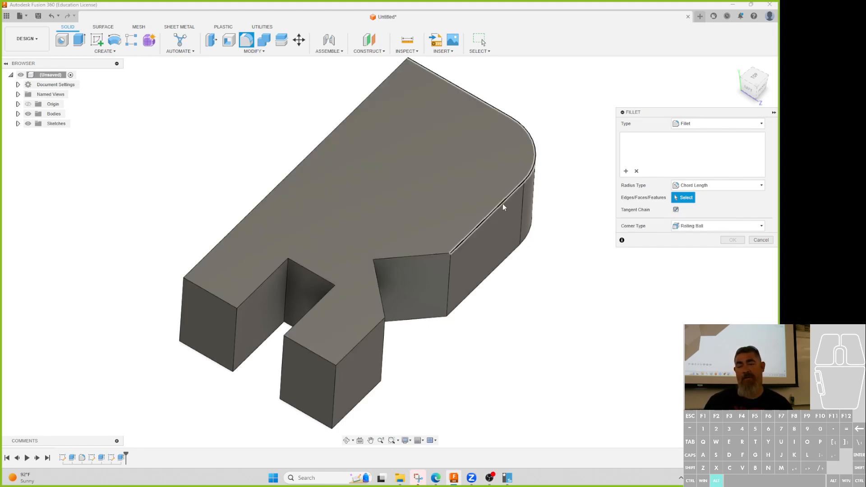
pyautogui.click(503, 204)
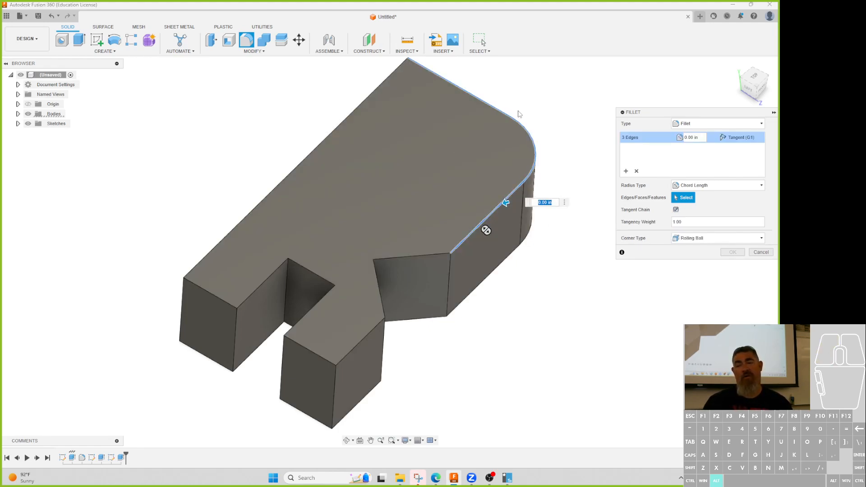
pyautogui.moveTo(501, 202); pyautogui.dragTo(497, 209)
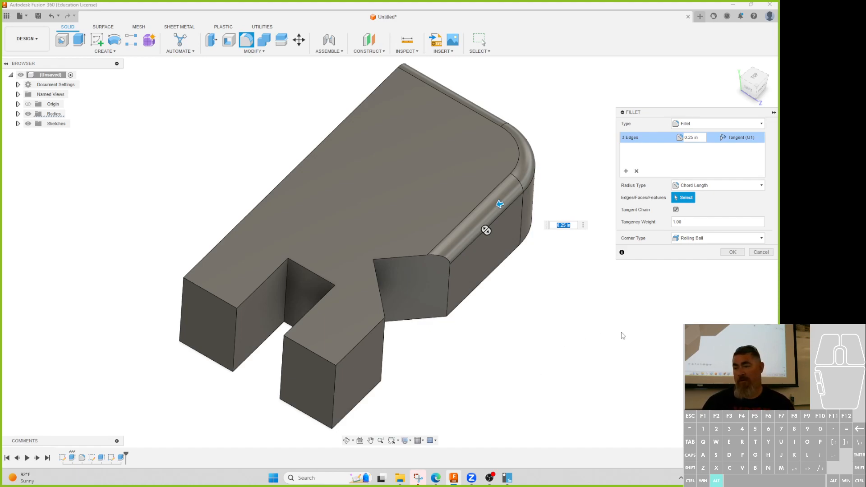
pyautogui.press('Escape')
# Step: Start a 0.30 in Chord Length Fillet on the straight top edge beside the V-notch with Tangent Chain off
pyautogui.click(248, 39)
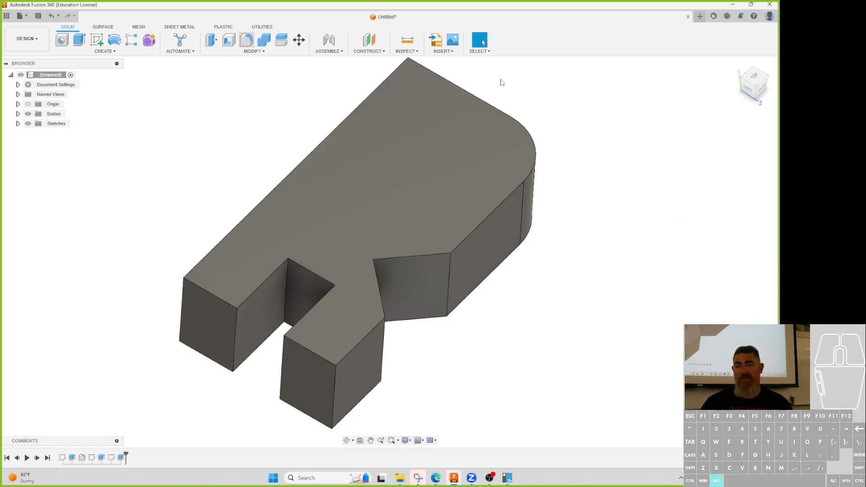
pyautogui.click(677, 127)
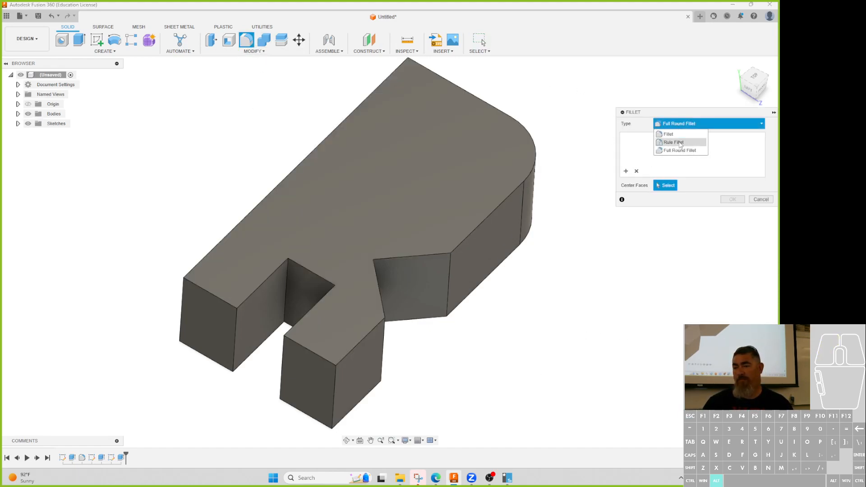
pyautogui.click(680, 137)
pyautogui.click(676, 210)
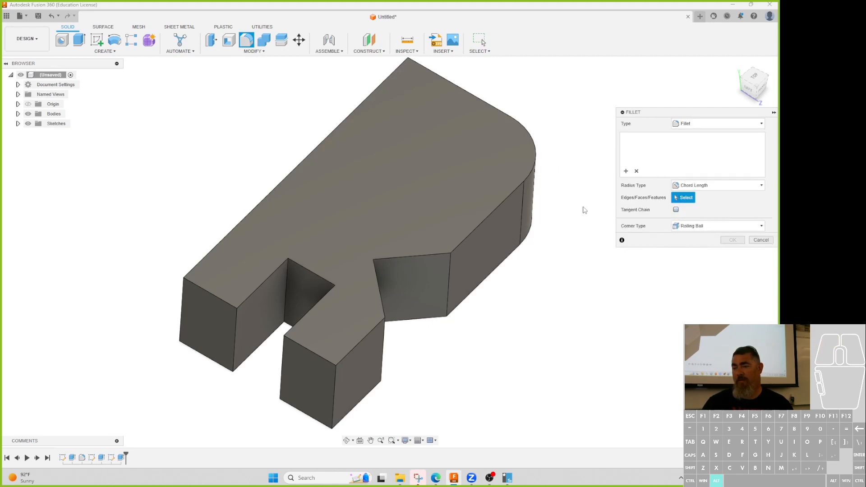
pyautogui.click(508, 196)
pyautogui.moveTo(509, 198); pyautogui.dragTo(506, 197)
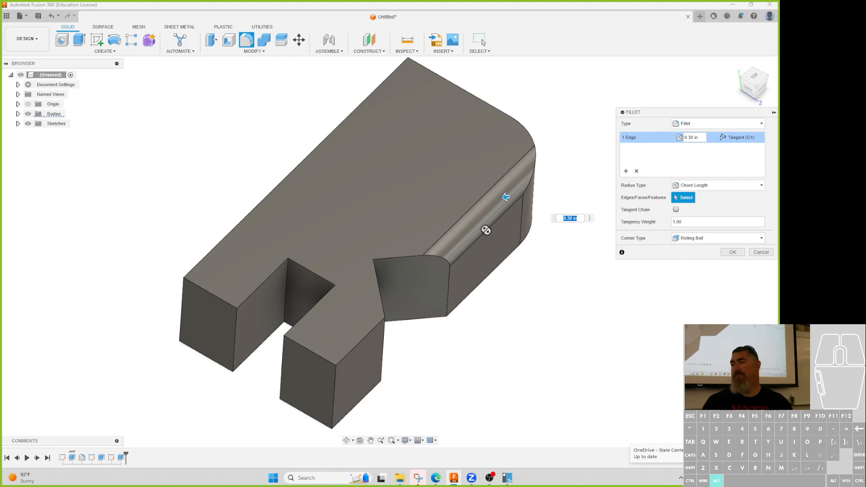
# Step: Add the rounded corner's top edge and the adjoining end edge to the fillet, then deselect the corner edge
pyautogui.press('ctrl')
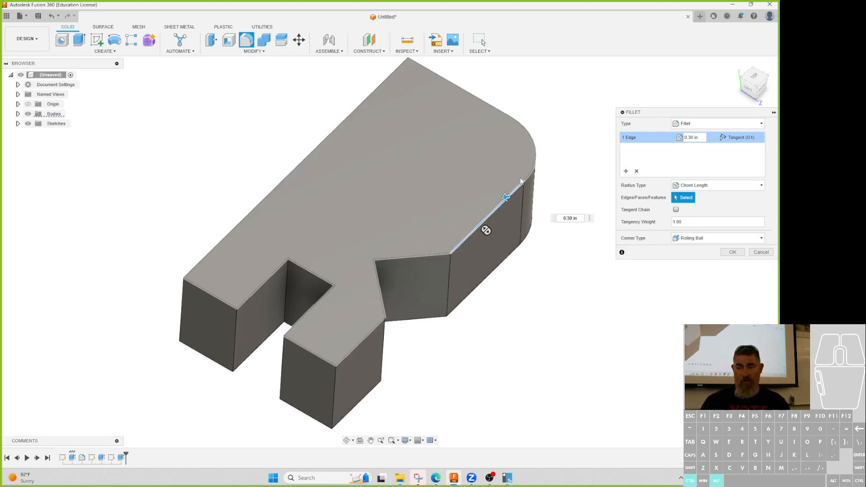
pyautogui.keyDown('ctrl'); pyautogui.click(532, 176); pyautogui.keyUp('ctrl')
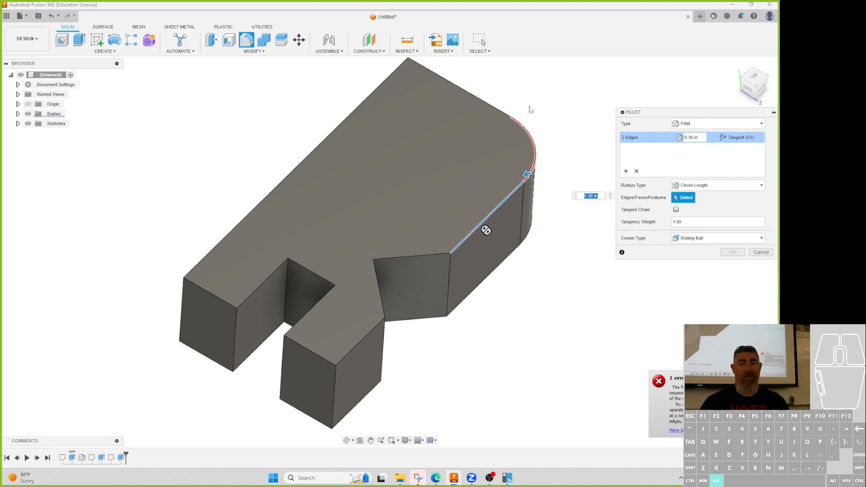
pyautogui.keyDown('ctrl'); pyautogui.click(494, 107); pyautogui.keyUp('ctrl')
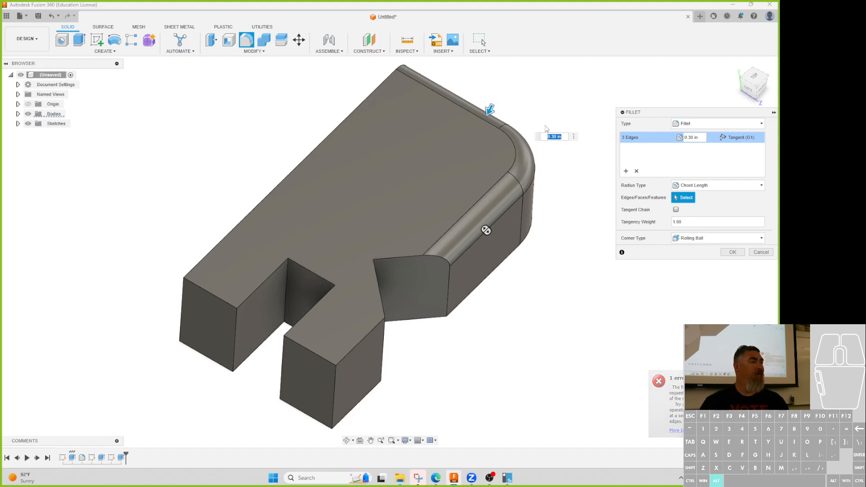
pyautogui.keyDown('ctrl'); pyautogui.click(537, 155); pyautogui.keyUp('ctrl')
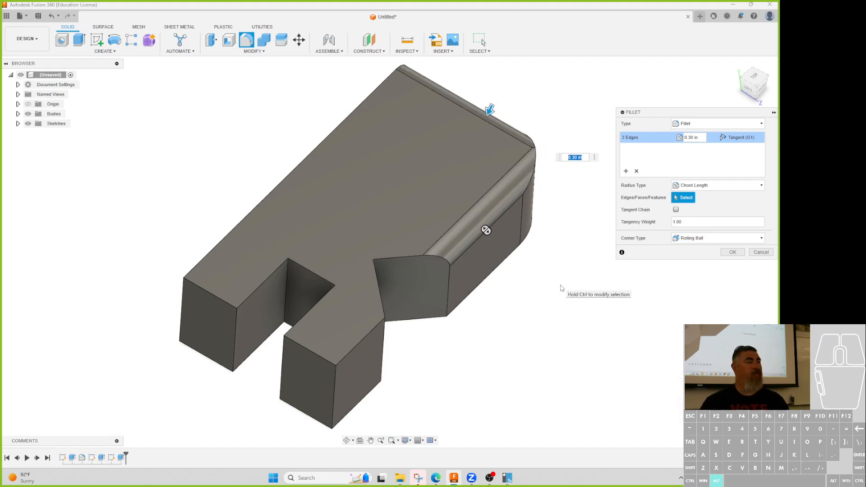
# Step: Swap the end edge for the rounded corner's top edge in the fillet selection, then add and remove the end edge again
pyautogui.keyDown('shift'); pyautogui.moveTo(567, 294); pyautogui.dragTo(557, 275, button='middle'); pyautogui.keyUp('shift')
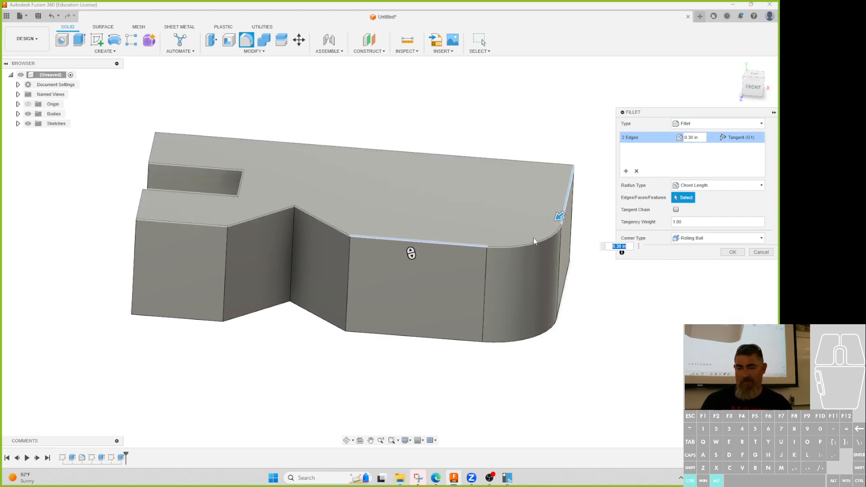
pyautogui.keyDown('ctrl'); pyautogui.click(564, 205); pyautogui.keyUp('ctrl')
pyautogui.keyDown('ctrl'); pyautogui.click(554, 233); pyautogui.keyUp('ctrl')
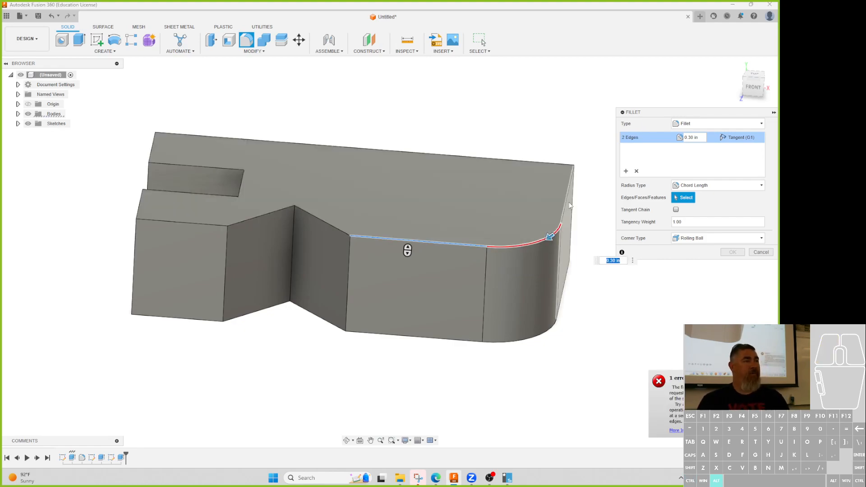
pyautogui.click(543, 241)
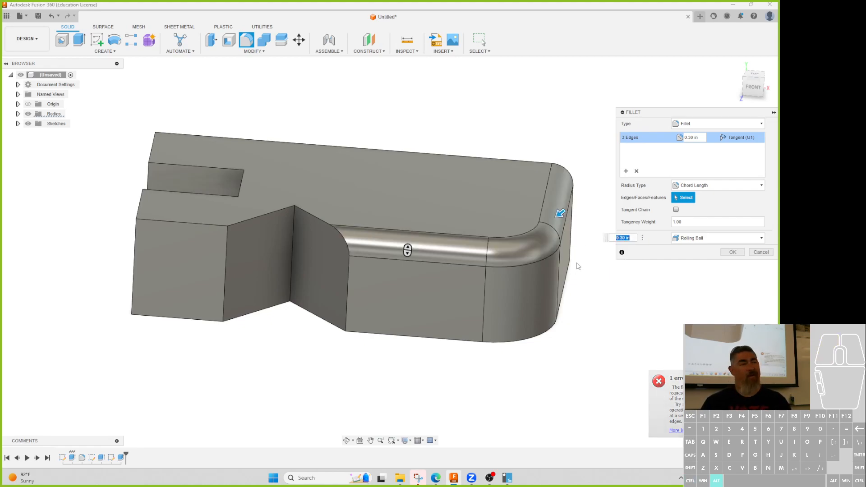
pyautogui.click(567, 207)
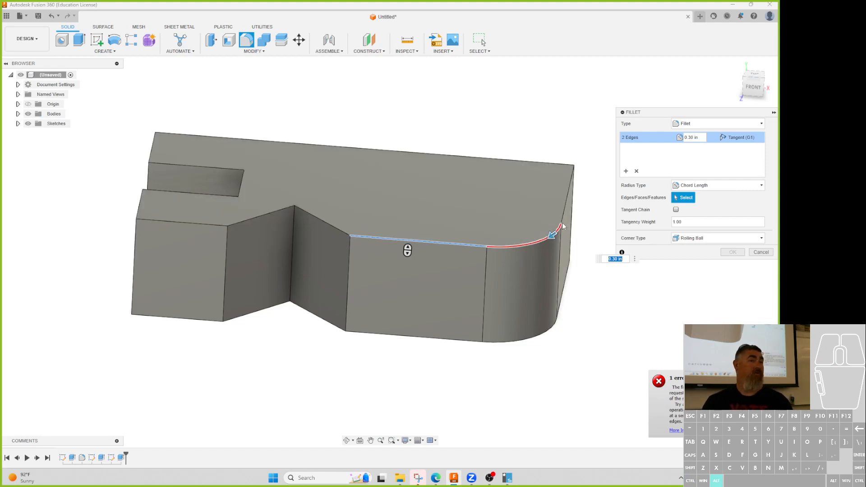
# Step: Check the Radius Type choices available for the selected edges and cancel the fillet
pyautogui.click(697, 186)
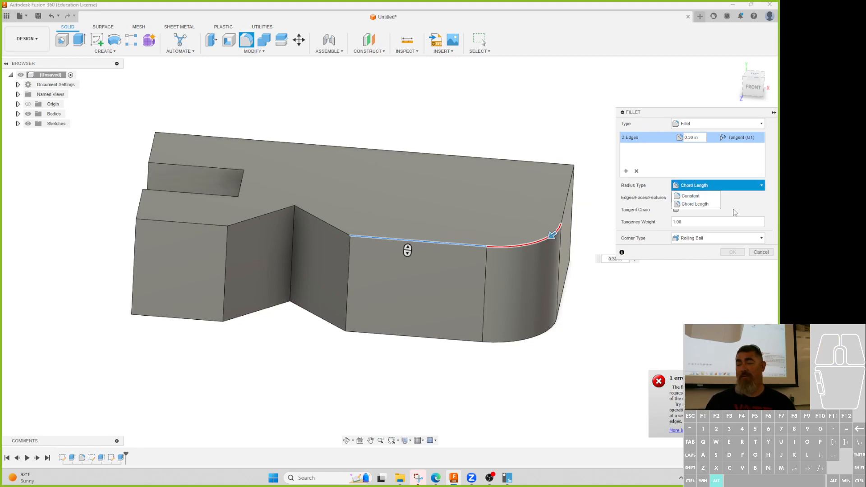
pyautogui.click(715, 188)
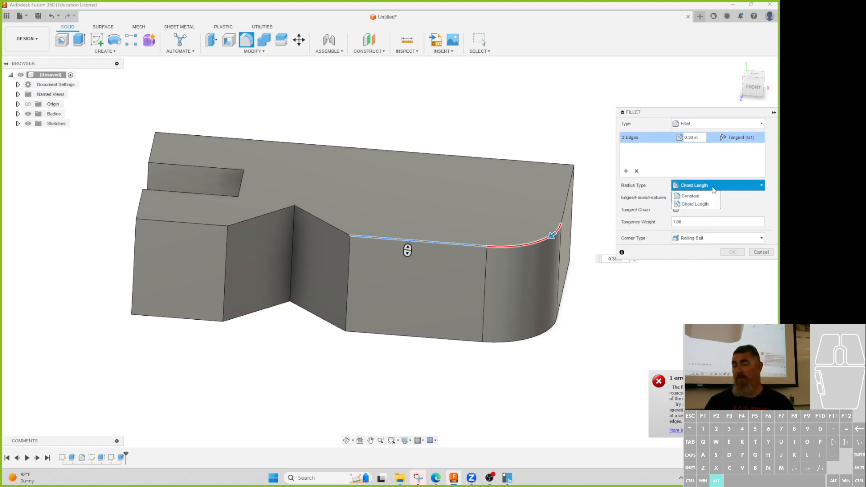
pyautogui.click(715, 190)
pyautogui.click(705, 121)
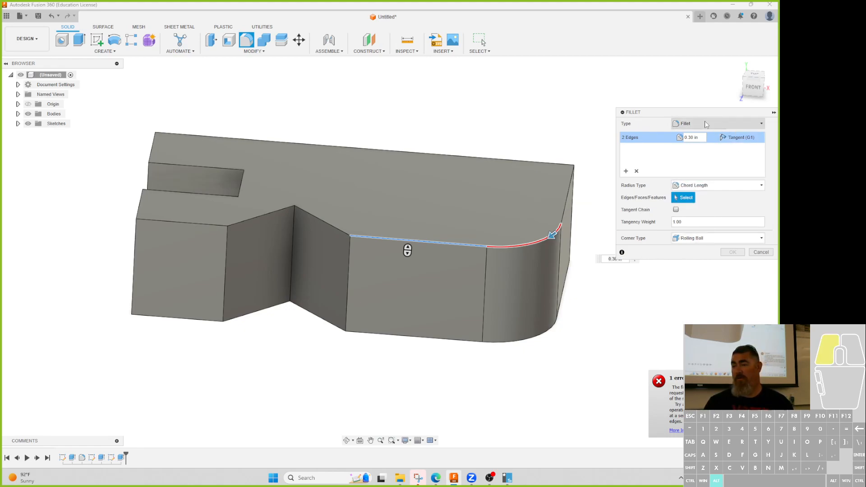
pyautogui.click(721, 211)
pyautogui.click(711, 186)
pyautogui.click(707, 208)
pyautogui.press('Escape')
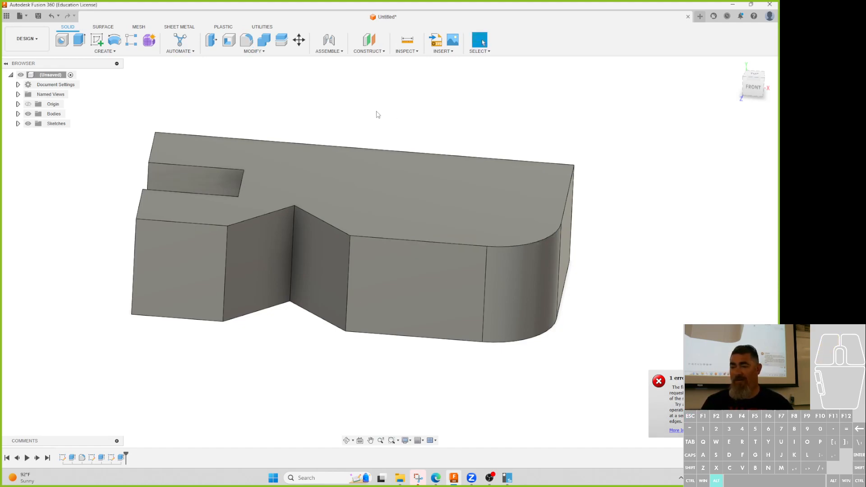
# Step: Start a Variable radius Fillet with Tangent Chain on around the rounded corner's top edge, adding a radius point at position 0.633
pyautogui.click(246, 41)
pyautogui.click(700, 125)
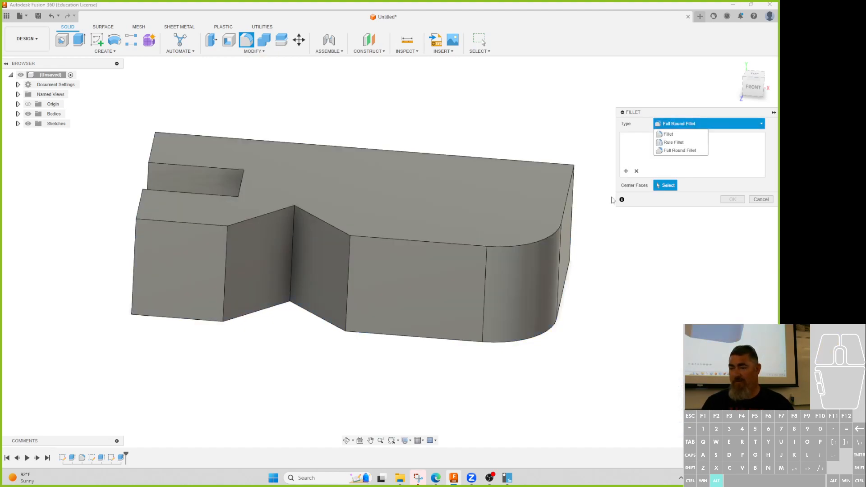
pyautogui.click(669, 134)
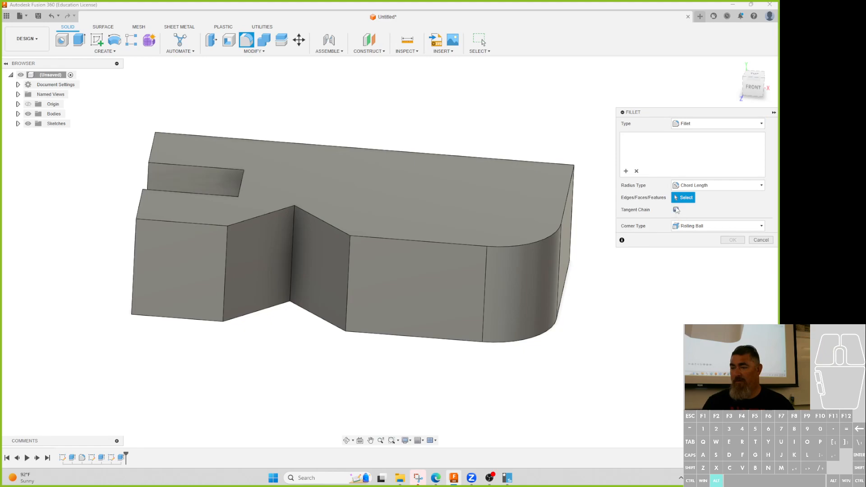
pyautogui.click(425, 237)
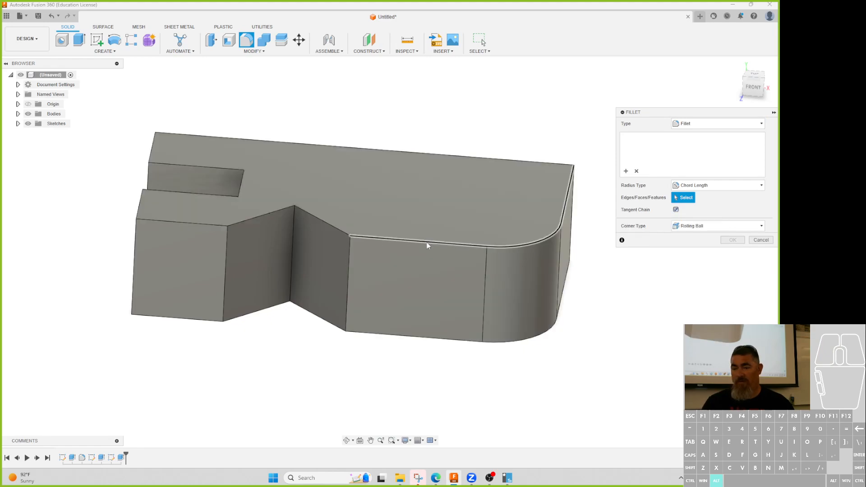
pyautogui.click(720, 185)
pyautogui.click(693, 213)
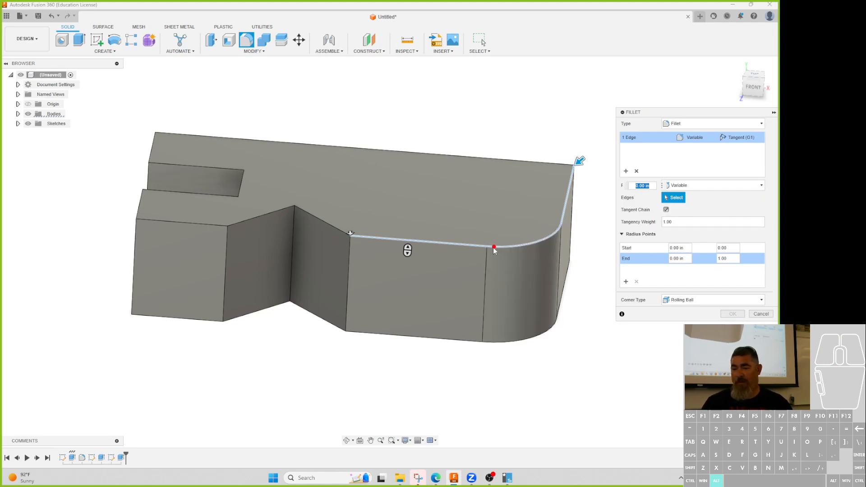
pyautogui.click(563, 229)
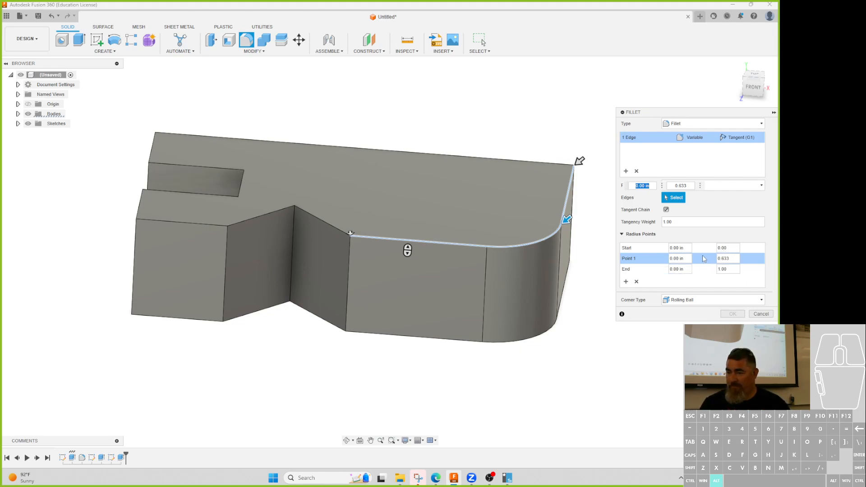
# Step: Set the variable fillet's start radius to 0.5 in
pyautogui.click(679, 248)
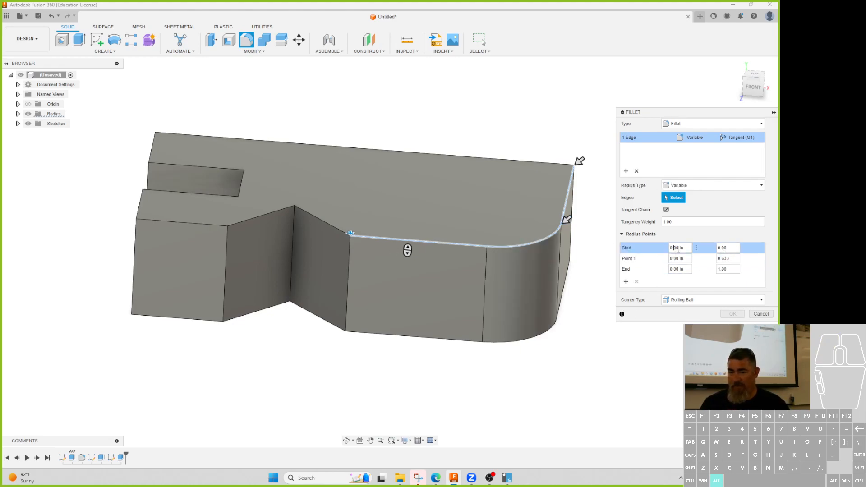
pyautogui.doubleClick(684, 248)
pyautogui.write('.5')
pyautogui.click(733, 247)
pyautogui.moveTo(733, 248); pyautogui.dragTo(706, 250)
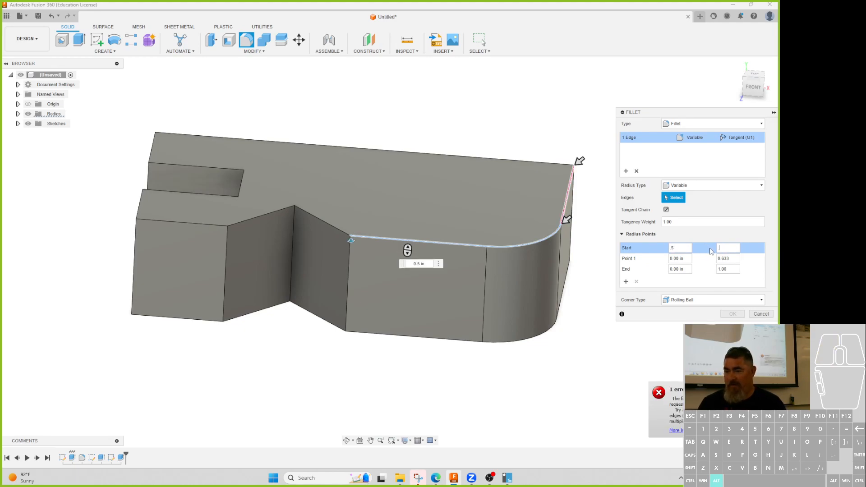
pyautogui.click(690, 260)
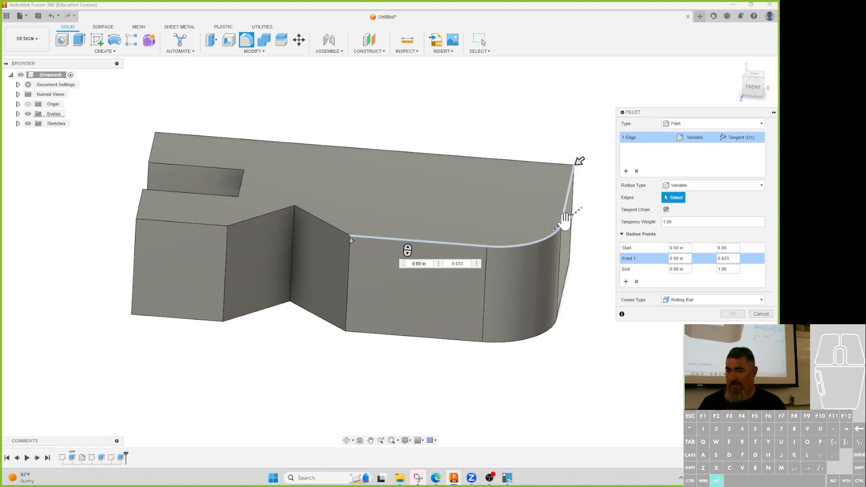
# Step: Add a radius point at position 0.355 where the straight edge meets the arc, and set its radius to 0.5 in
pyautogui.click(486, 247)
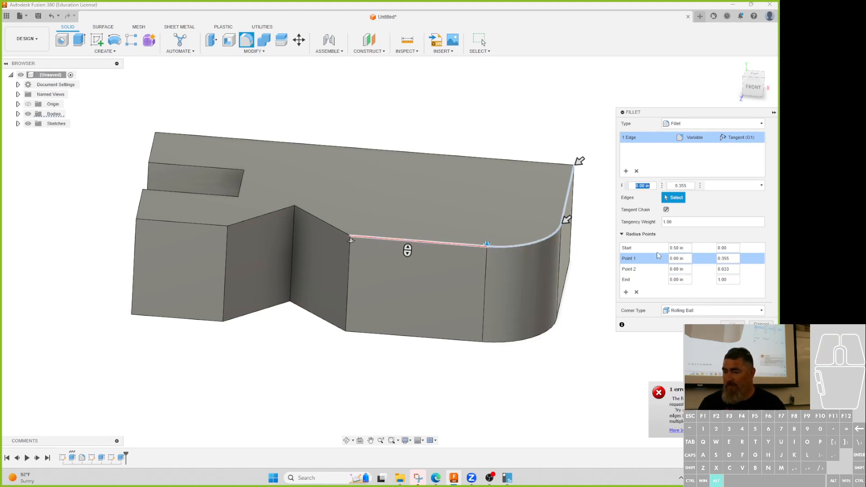
pyautogui.click(679, 258)
pyautogui.doubleClick(678, 258)
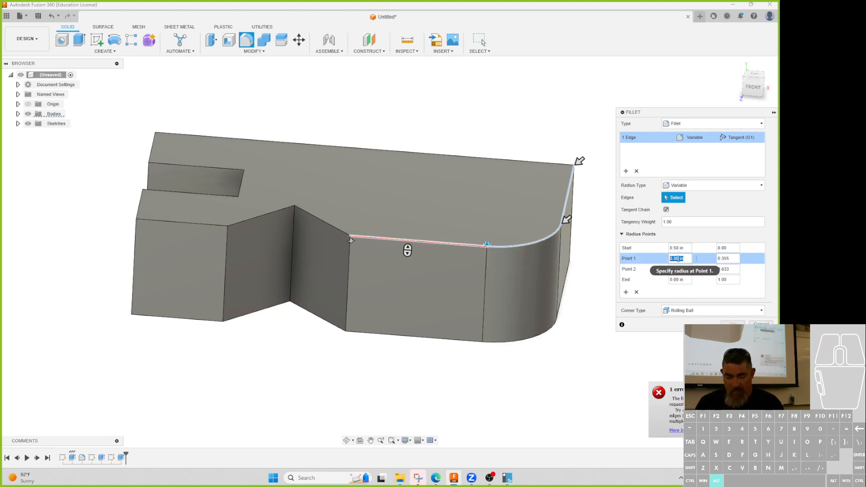
pyautogui.write('.5')
pyautogui.click(686, 269)
pyautogui.click(684, 282)
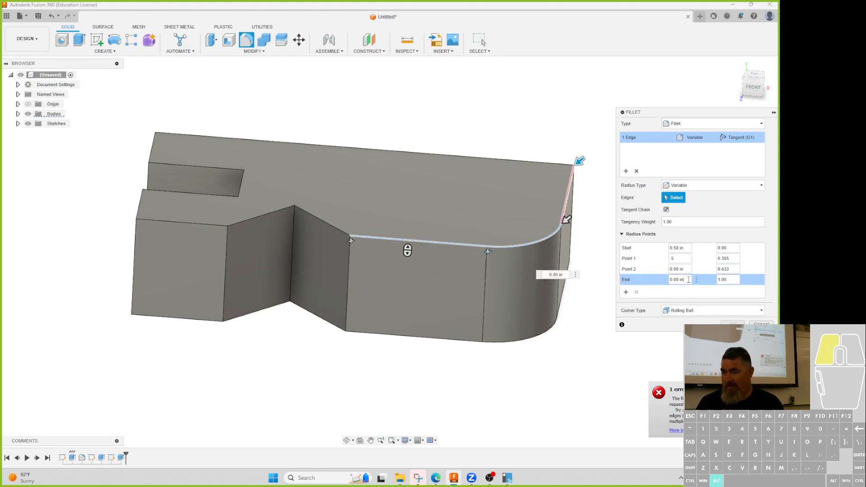
# Step: Set the radii of the variable fillet's start and the point at position 0.355 to 0.2 in
pyautogui.keyDown('shift'); pyautogui.moveTo(470, 310); pyautogui.dragTo(454, 369, button='middle'); pyautogui.keyUp('shift')
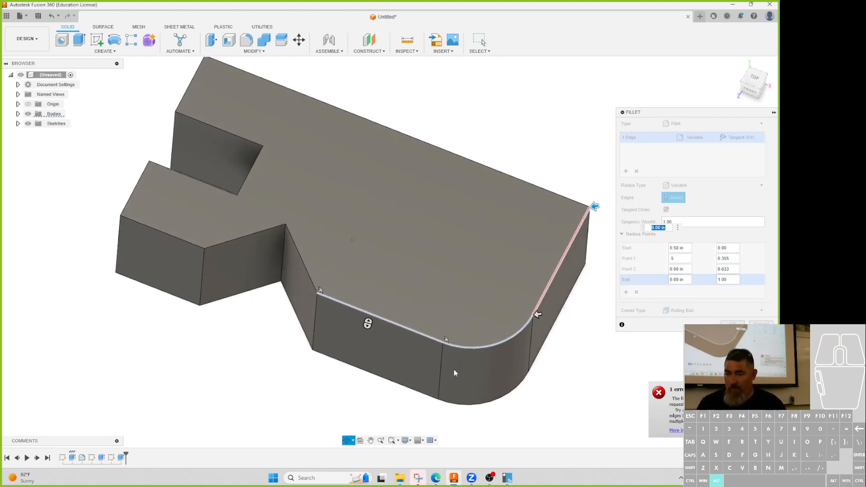
pyautogui.click(447, 340)
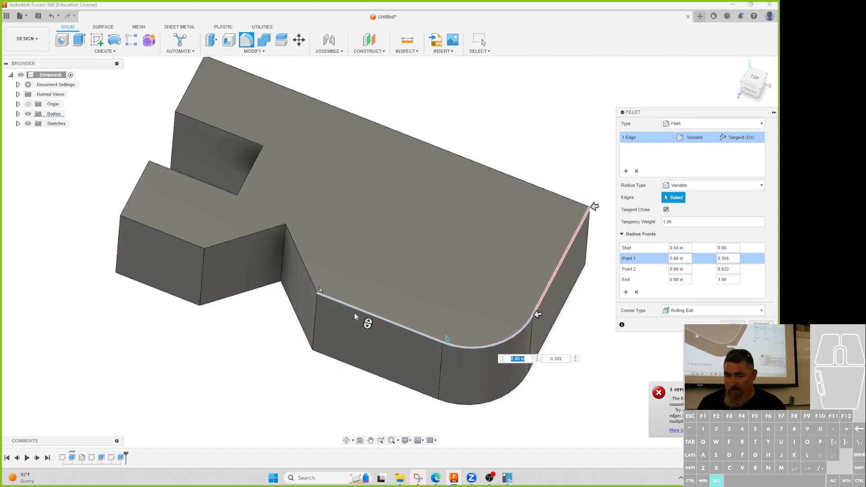
pyautogui.click(320, 291)
pyautogui.moveTo(685, 248); pyautogui.dragTo(651, 258)
pyautogui.write('.2')
pyautogui.click(684, 259)
pyautogui.write('.2')
pyautogui.click(676, 269)
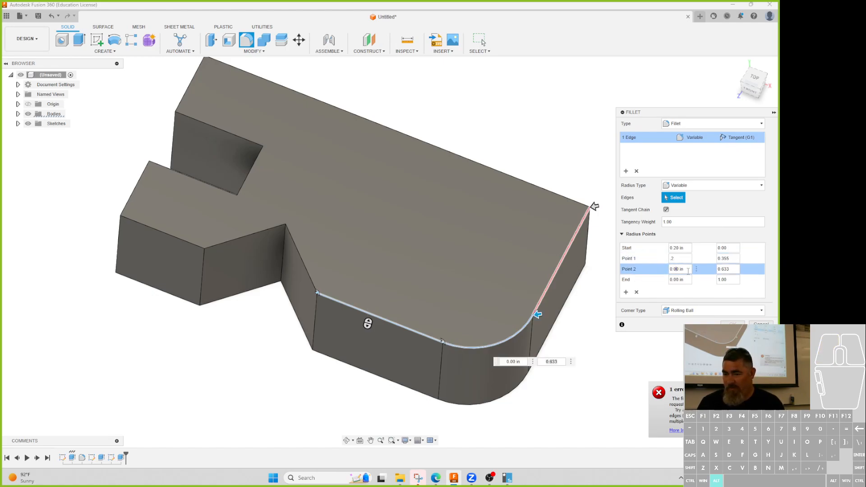
# Step: Pull the variable fillet's end radius to about 0.225 in at the far corner
pyautogui.scroll(5, 596, 176)
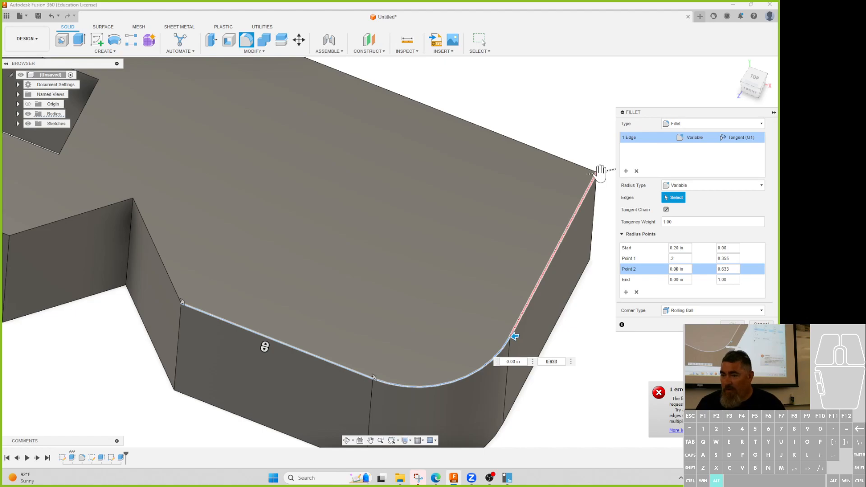
pyautogui.click(588, 174)
pyautogui.moveTo(588, 174)
pyautogui.mouseDown()
pyautogui.moveTo(607, 177)
pyautogui.moveTo(592, 174)
pyautogui.mouseUp()
pyautogui.keyDown('shift'); pyautogui.moveTo(581, 315); pyautogui.dragTo(557, 289, button='middle'); pyautogui.keyUp('shift')
pyautogui.moveTo(600, 155); pyautogui.dragTo(575, 182, button='middle')
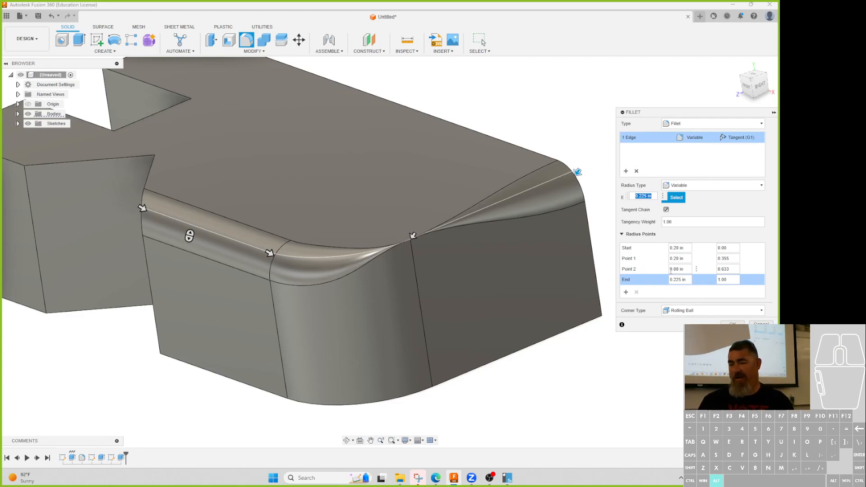
# Step: Set the radius at position 0.355 to 0.4 in and cancel the variable fillet
pyautogui.click(654, 256)
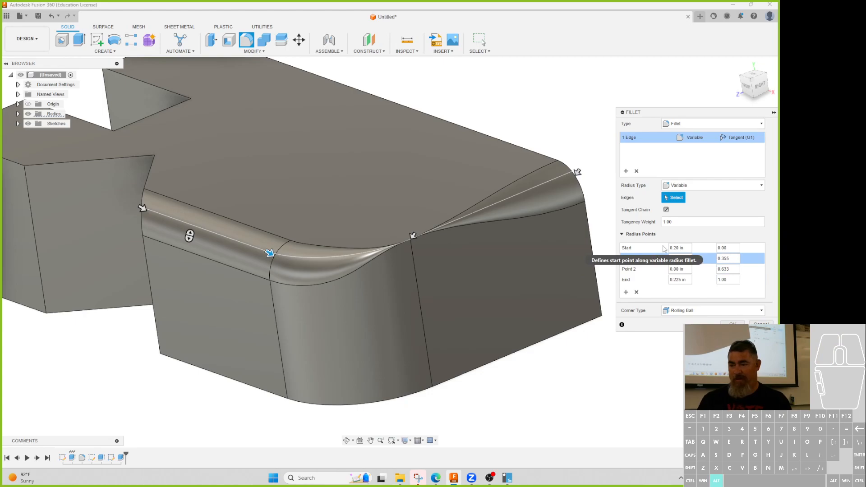
pyautogui.keyDown('shift'); pyautogui.moveTo(381, 360); pyautogui.dragTo(345, 352, button='middle'); pyautogui.keyUp('shift')
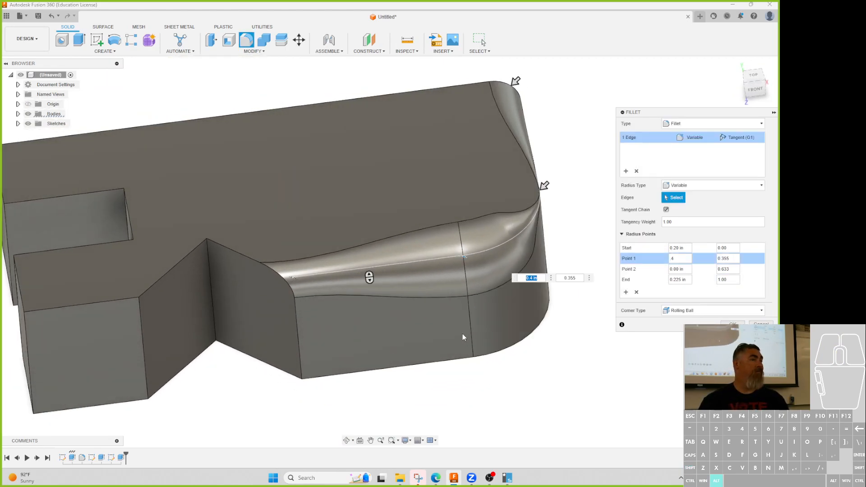
pyautogui.press('Escape')
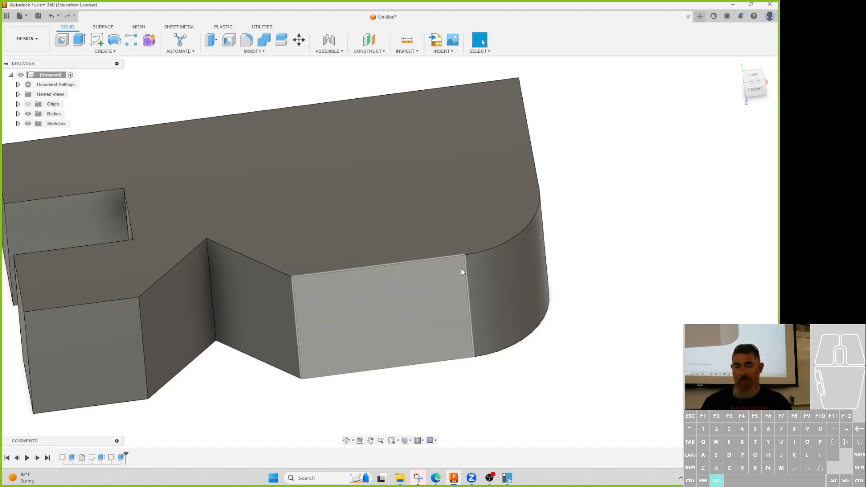
pyautogui.click(247, 41)
pyautogui.click(701, 124)
pyautogui.click(690, 143)
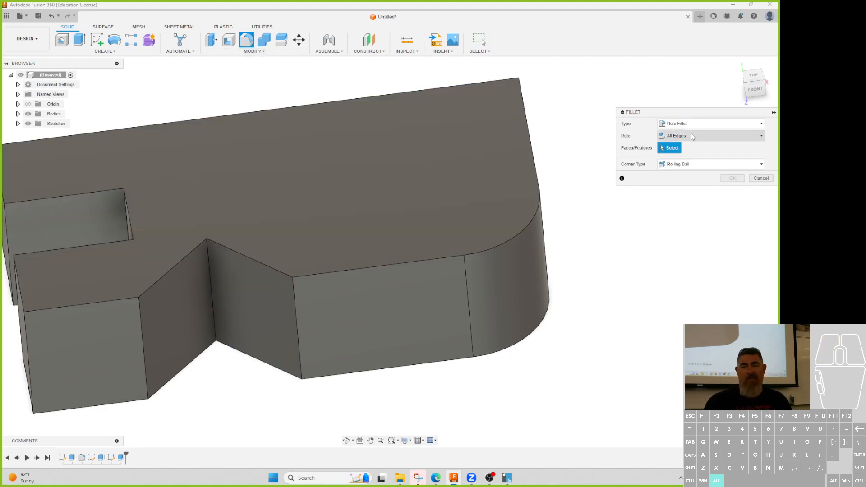
pyautogui.click(463, 213)
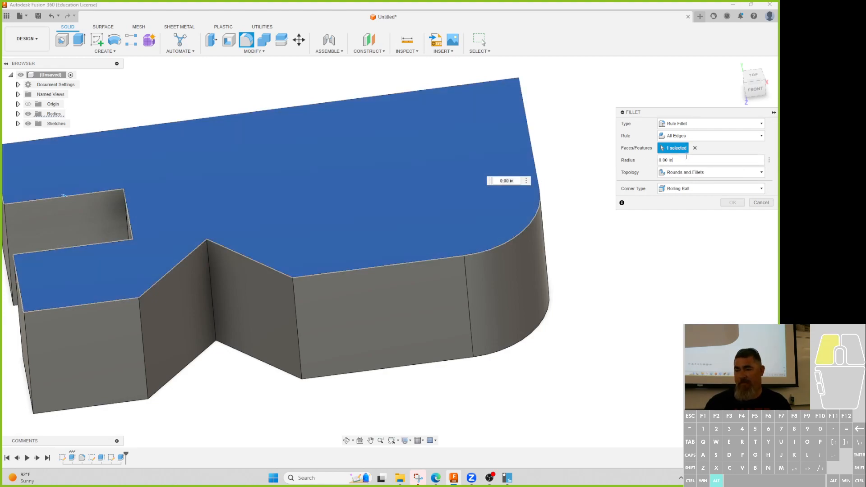
pyautogui.click(687, 172)
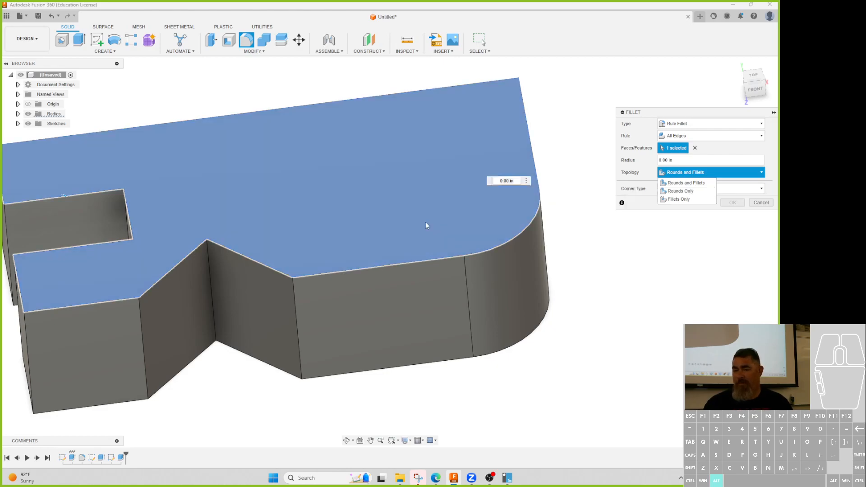
pyautogui.press('Escape')
# Step: Start a rule fillet with the All Edges rule and select the body's four flat front faces, including the V-notch faces
pyautogui.scroll(-2, 329, 249)
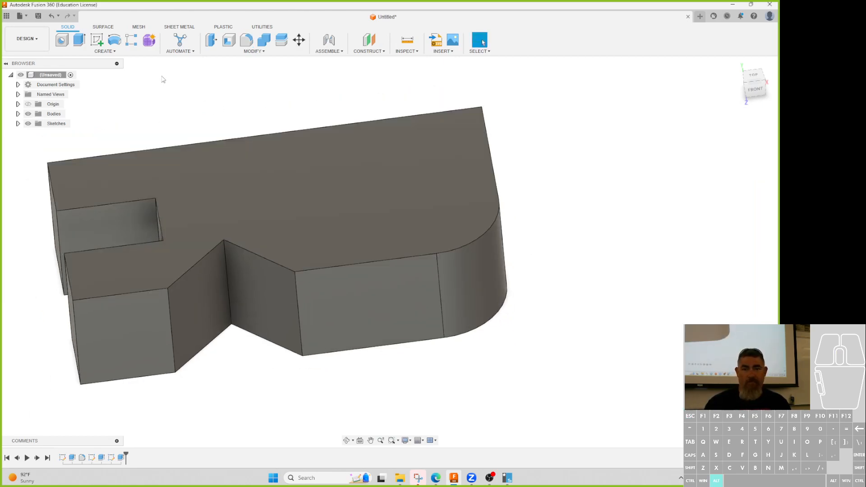
pyautogui.click(247, 40)
pyautogui.click(677, 125)
pyautogui.click(671, 145)
pyautogui.click(672, 145)
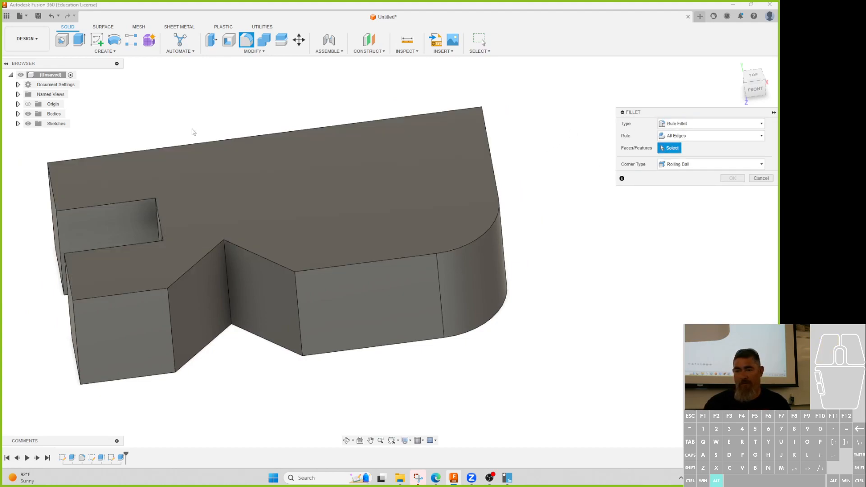
pyautogui.click(18, 114)
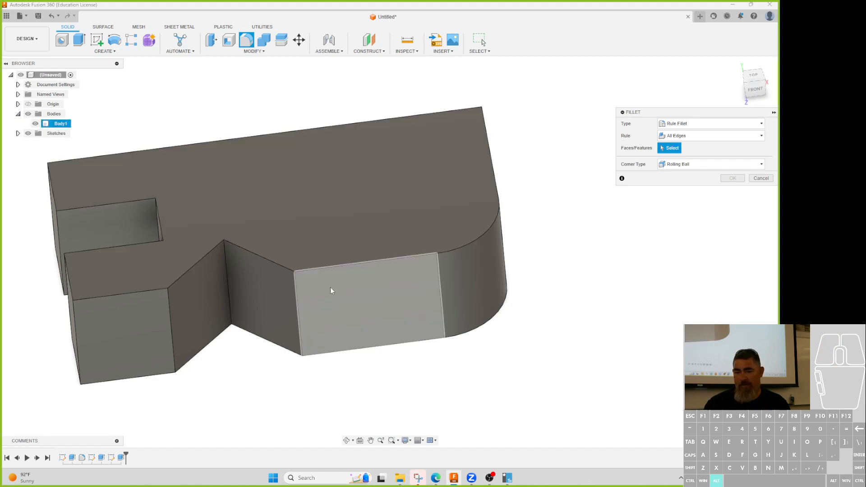
pyautogui.click(275, 298)
pyautogui.click(401, 288)
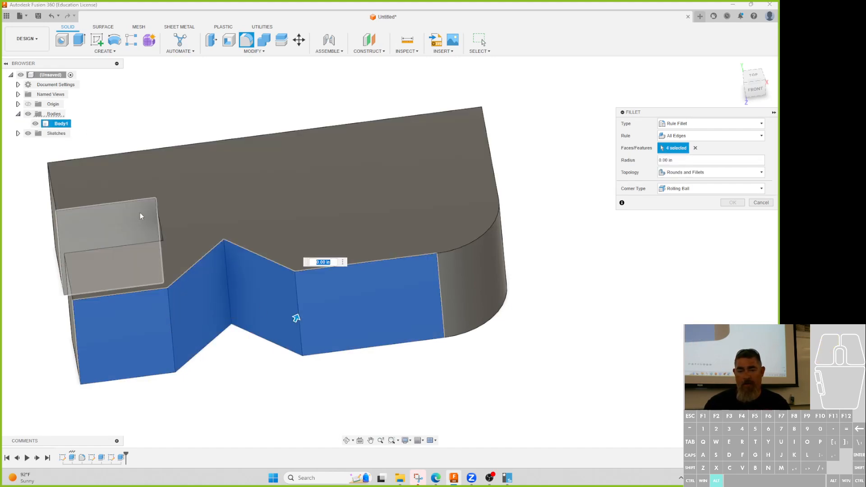
# Step: Add the slot's inner faces and the extrude features to the rule fillet selection
pyautogui.click(145, 216)
pyautogui.keyDown('shift'); pyautogui.moveTo(177, 259); pyautogui.dragTo(283, 296, button='middle'); pyautogui.keyUp('shift')
pyautogui.click(282, 296)
pyautogui.click(293, 368)
pyautogui.click(120, 460)
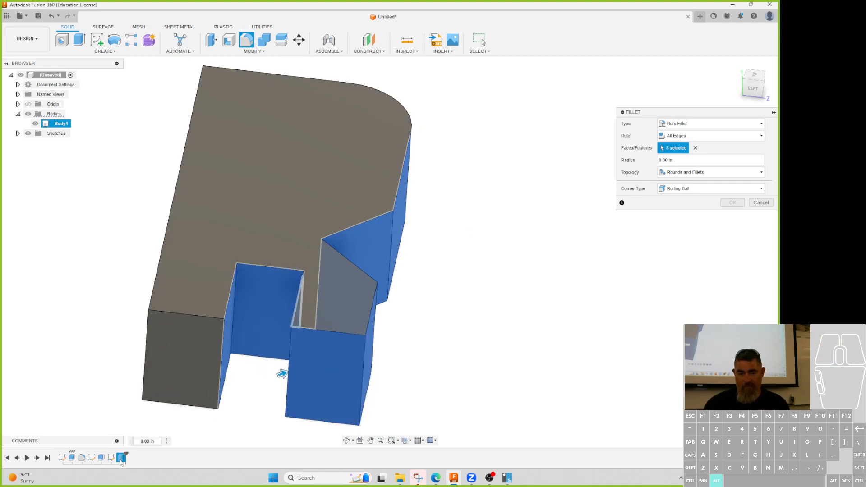
pyautogui.click(101, 460)
pyautogui.click(73, 460)
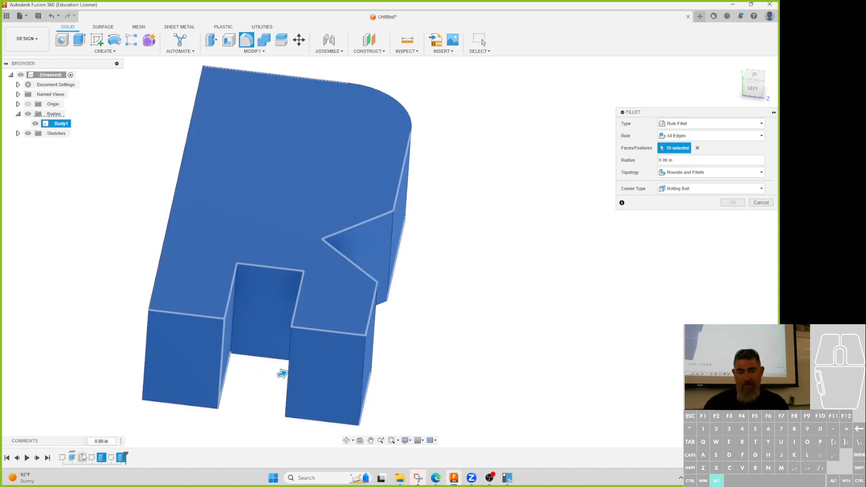
# Step: Try the rule fillet with Rounds Only topology and a 0.12 in radius, inspect the preview, and cancel it
pyautogui.click(691, 172)
pyautogui.click(681, 191)
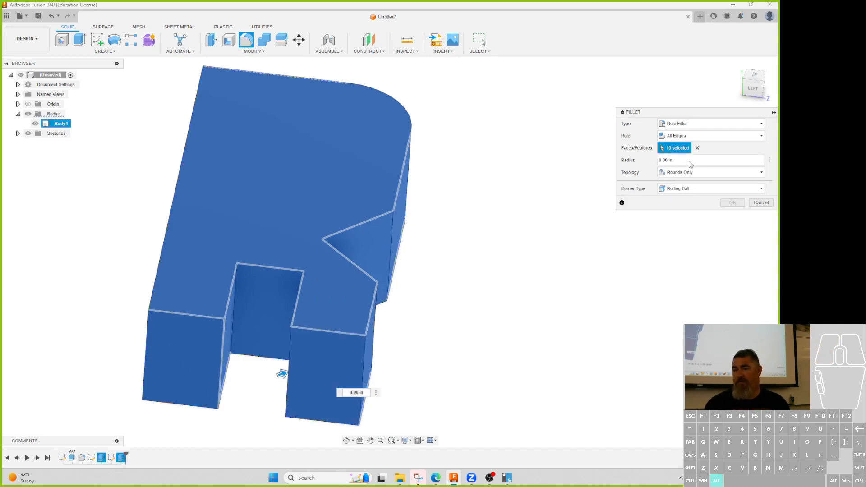
pyautogui.press('BackSpace')
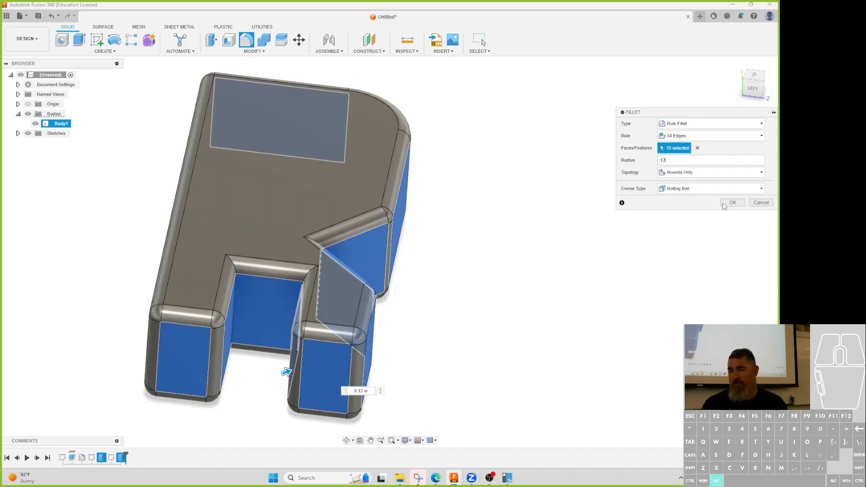
pyautogui.keyDown('shift'); pyautogui.moveTo(595, 279); pyautogui.dragTo(541, 272, button='middle'); pyautogui.keyUp('shift')
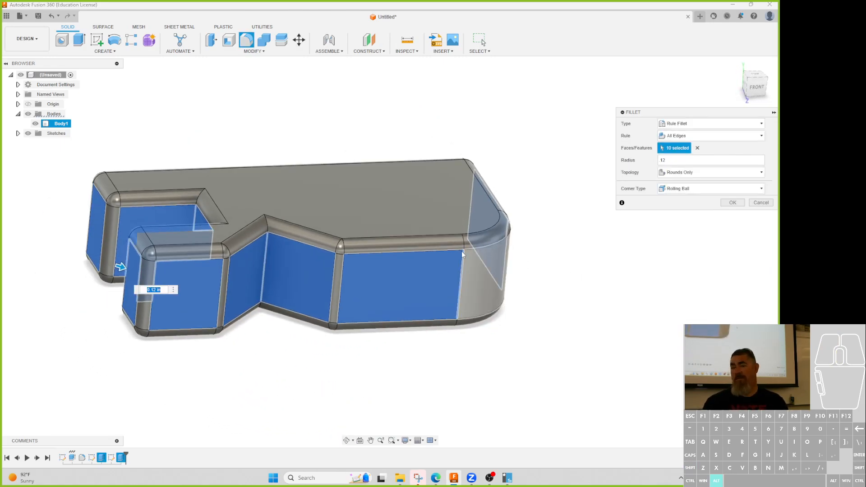
pyautogui.moveTo(315, 310)
pyautogui.keyDown('shift'); pyautogui.mouseDown(button='middle')
pyautogui.moveTo(379, 333)
pyautogui.moveTo(325, 311)
pyautogui.mouseUp(button='middle'); pyautogui.keyUp('shift')
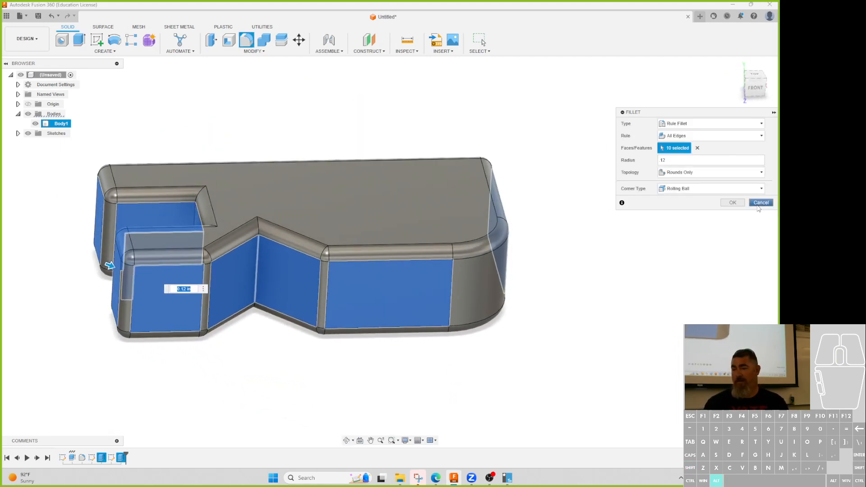
pyautogui.click(733, 202)
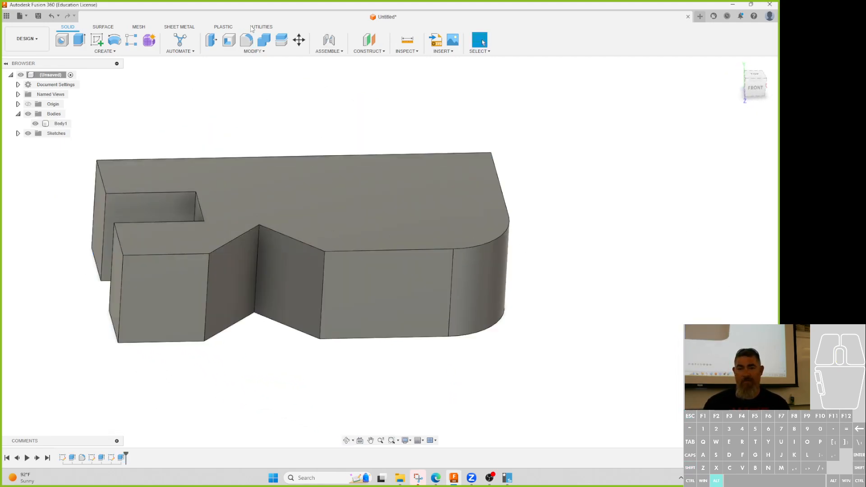
# Step: Start a new All Edges rule fillet and select the base extrusion, the V-notch cut and the slot cut as features
pyautogui.click(694, 123)
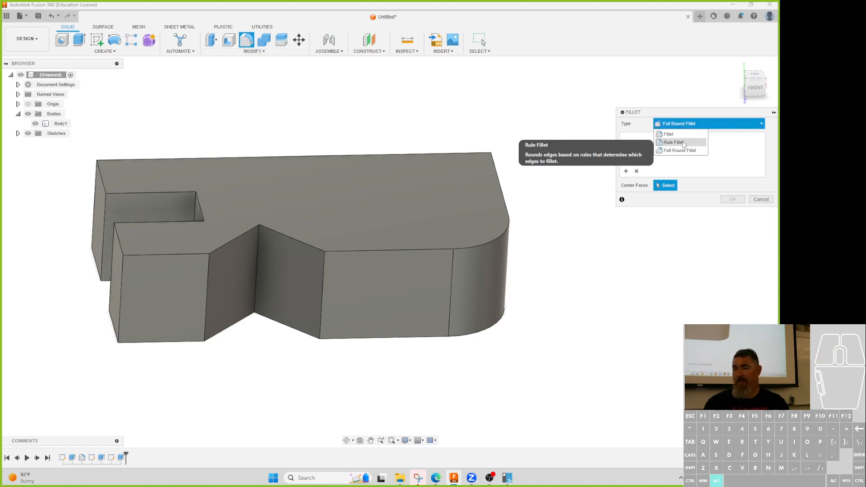
pyautogui.click(684, 140)
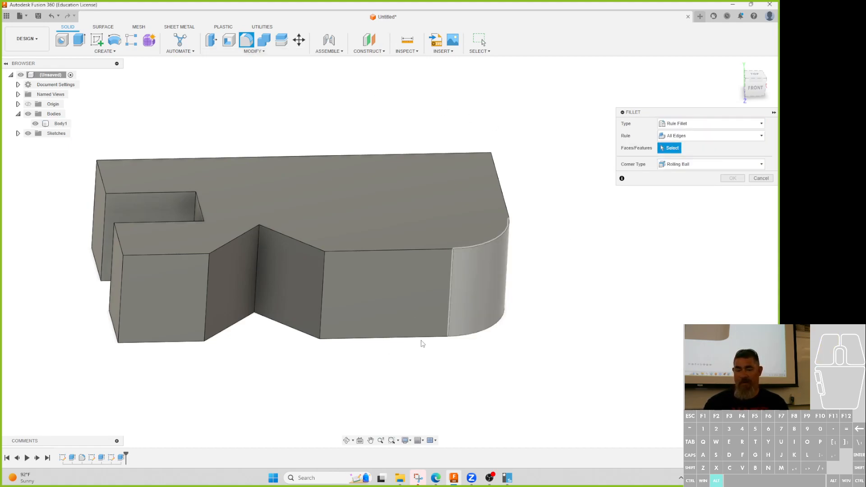
pyautogui.click(73, 459)
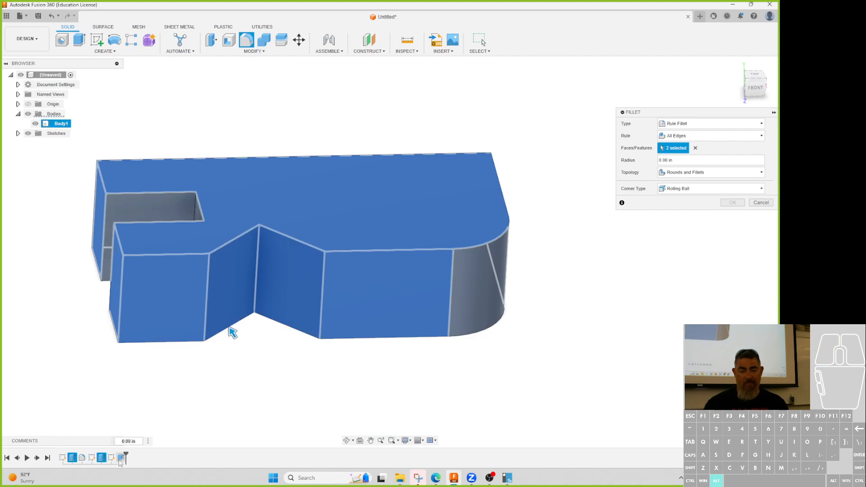
pyautogui.click(101, 458)
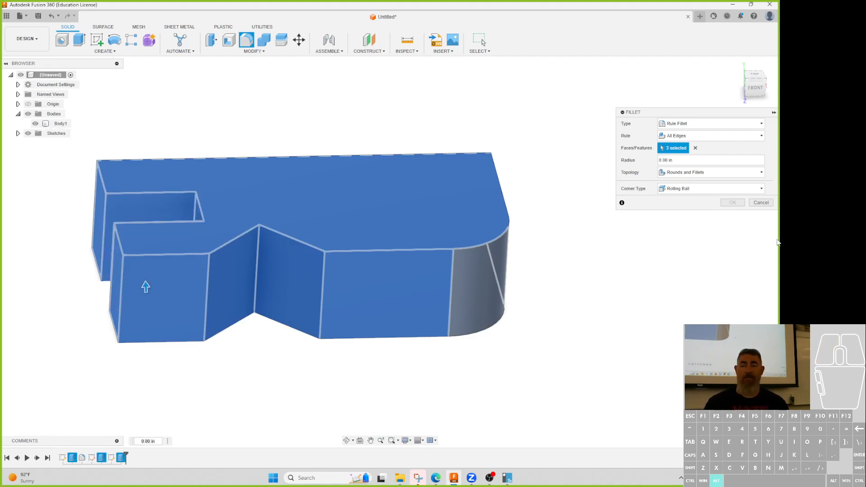
# Step: Set the rule fillet's topology to Rounds and Fillets and its radius to 0.12 in
pyautogui.click(695, 173)
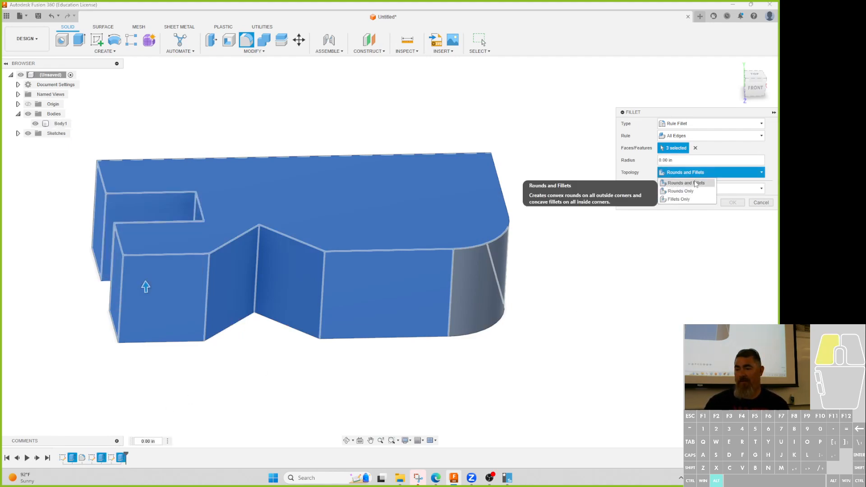
pyautogui.click(695, 183)
pyautogui.click(691, 172)
pyautogui.click(686, 161)
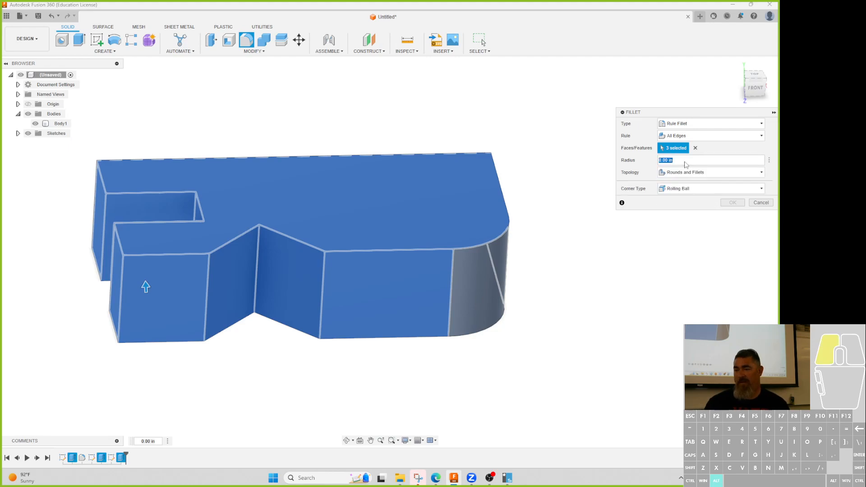
pyautogui.write('.12')
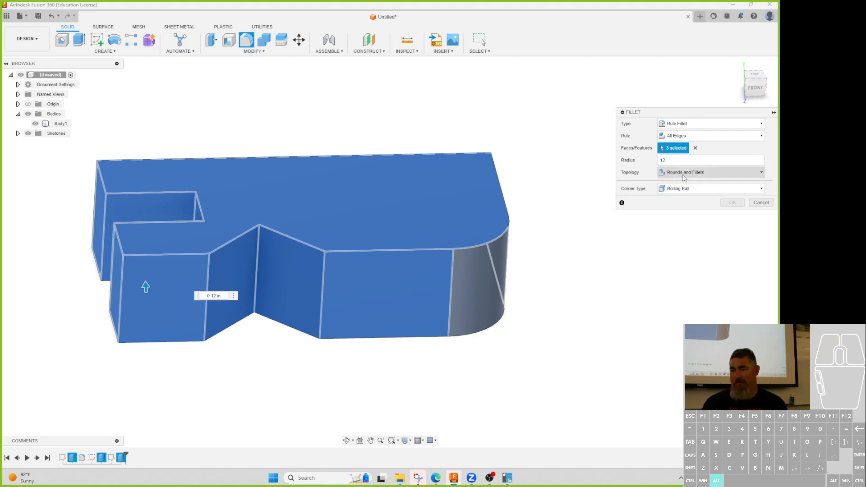
# Step: Preview the Rounds Only and Fillets Only topologies on the part, and return to Rounds and Fillets
pyautogui.moveTo(571, 325)
pyautogui.keyDown('shift'); pyautogui.mouseDown(button='middle')
pyautogui.moveTo(591, 338)
pyautogui.moveTo(611, 329)
pyautogui.moveTo(582, 328)
pyautogui.mouseUp(button='middle'); pyautogui.keyUp('shift')
pyautogui.click(711, 172)
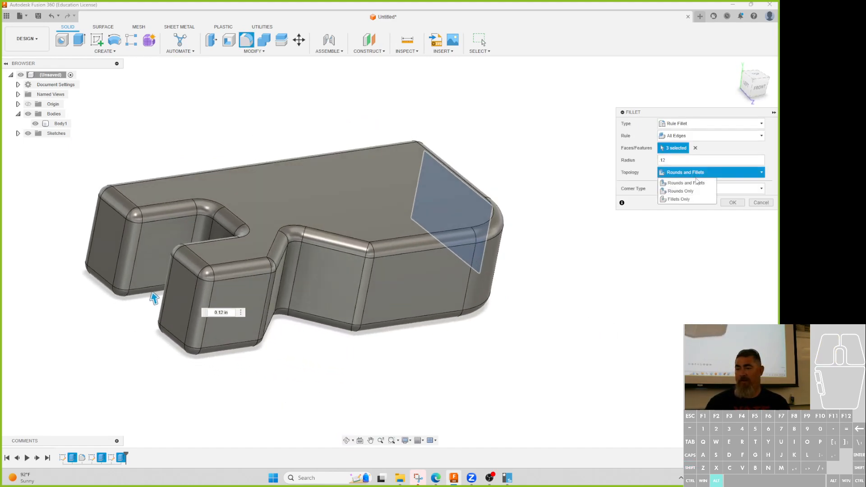
pyautogui.click(697, 195)
pyautogui.keyDown('shift'); pyautogui.moveTo(662, 263); pyautogui.dragTo(646, 286, button='middle'); pyautogui.keyUp('shift')
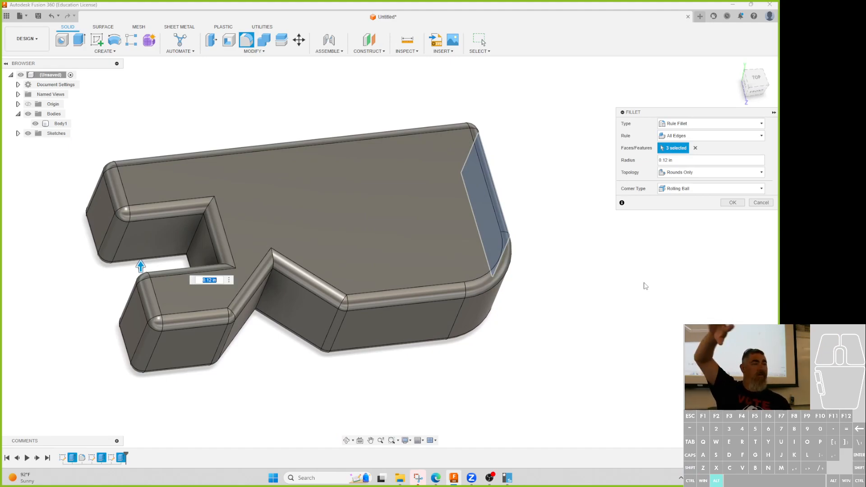
pyautogui.click(717, 172)
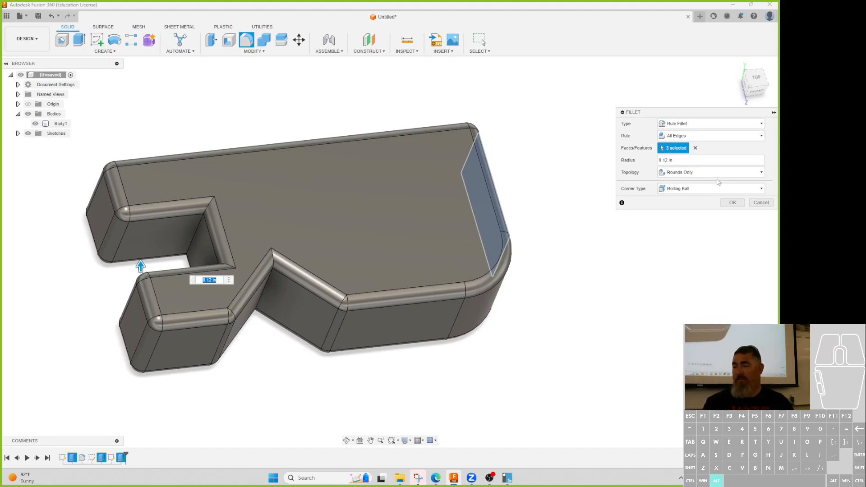
pyautogui.click(707, 200)
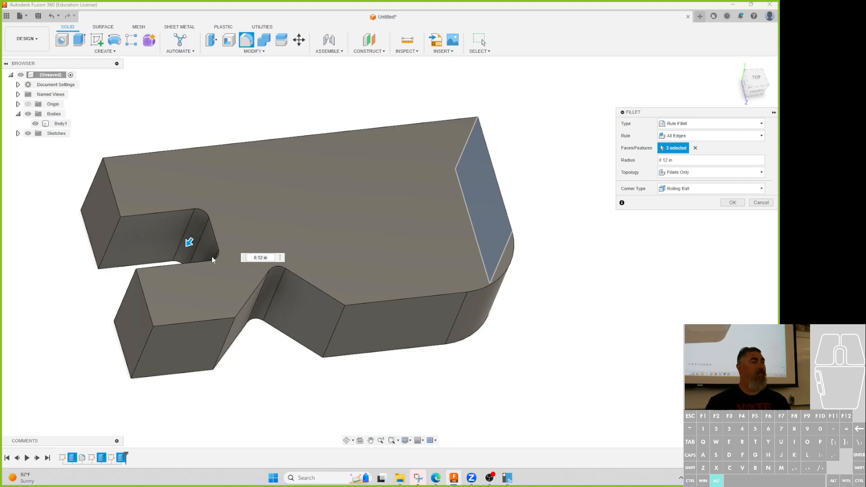
pyautogui.click(704, 172)
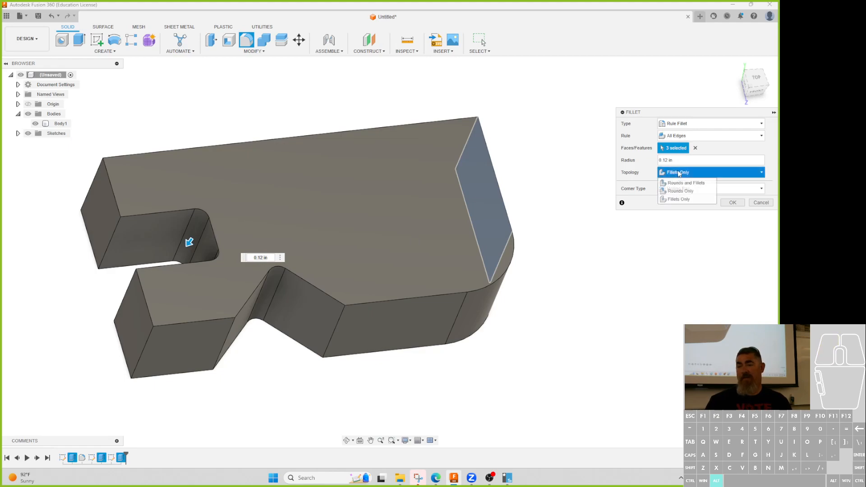
pyautogui.click(679, 181)
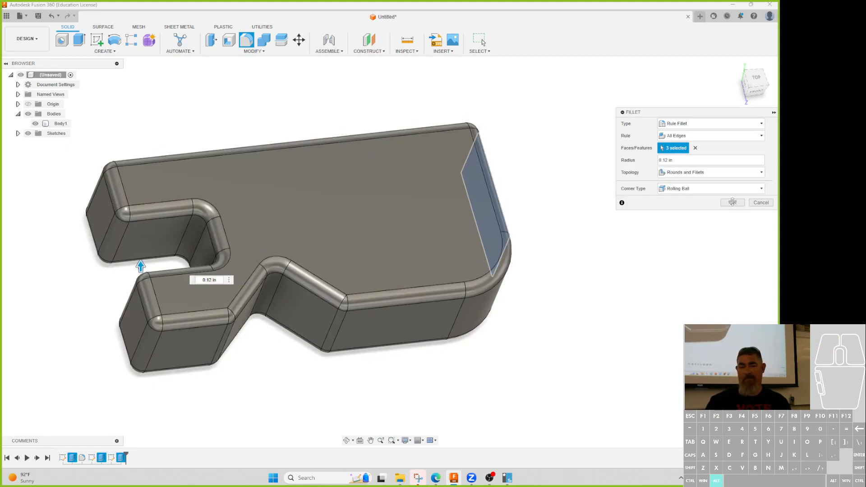
# Step: Set the topology to Rounds Only and apply the rule fillet
pyautogui.click(718, 174)
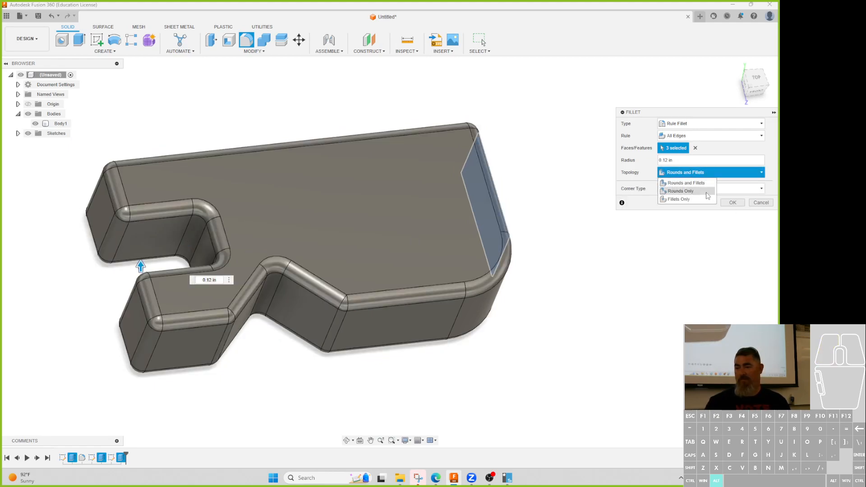
pyautogui.click(700, 194)
pyautogui.click(733, 203)
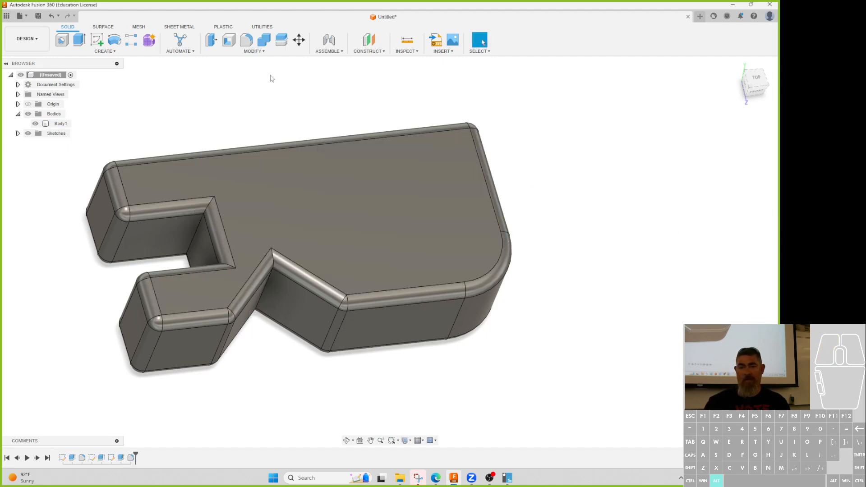
# Step: Apply a second All Edges rule fillet to the V-notch and slot cut features with Fillets Only topology
pyautogui.click(247, 40)
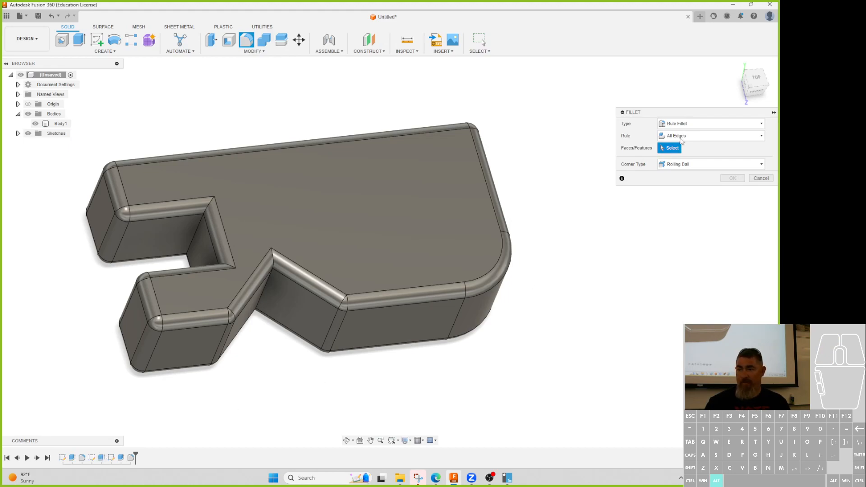
pyautogui.click(102, 457)
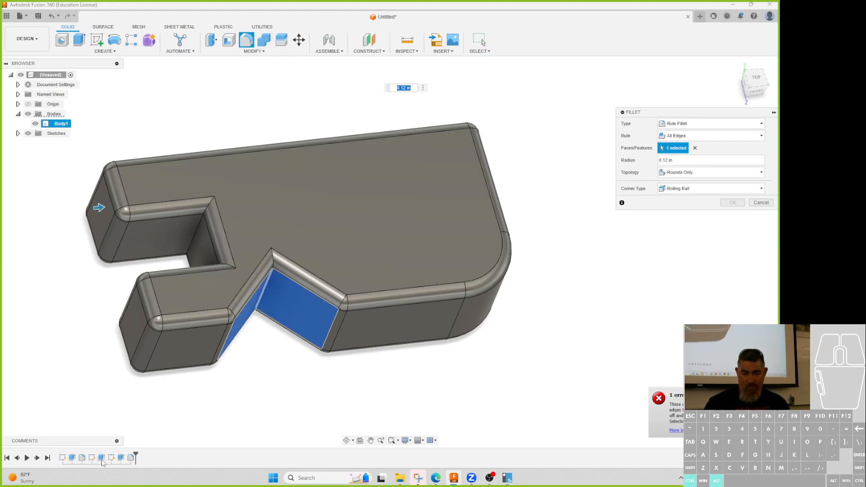
pyautogui.click(122, 459)
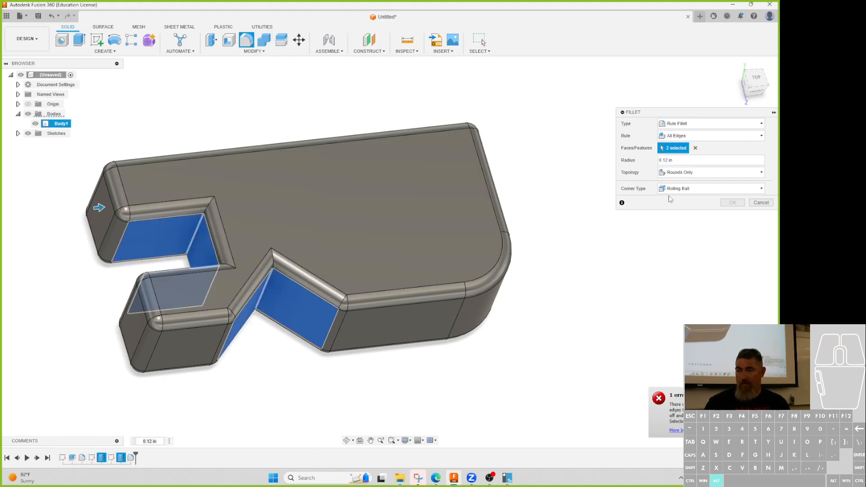
pyautogui.click(697, 173)
pyautogui.click(681, 199)
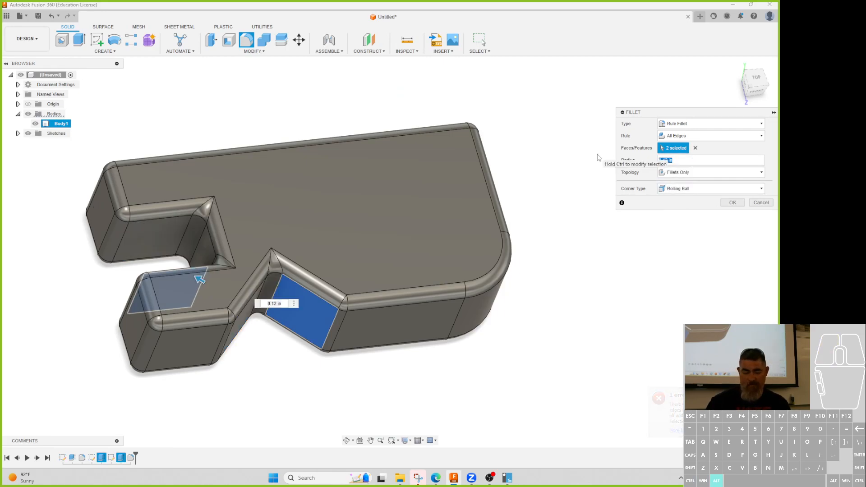
pyautogui.press('Return')
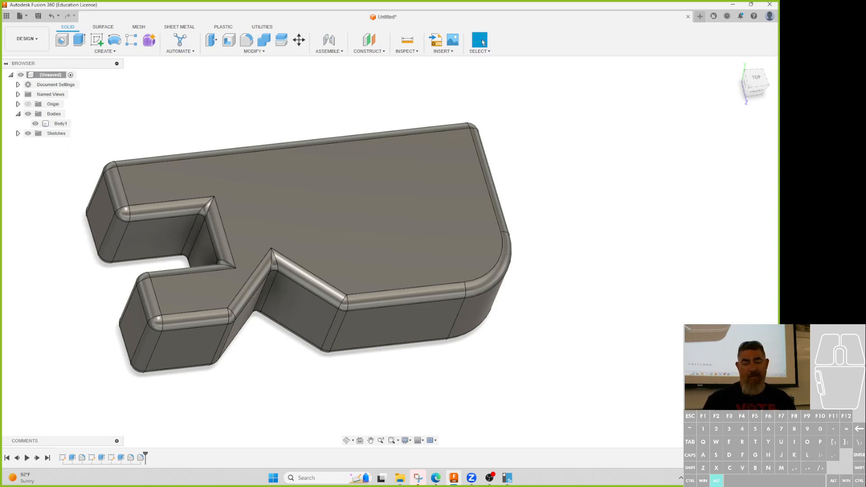
# Step: Edit the Rounds Only rule fillet to exclude the main body extrusion, leaving only the V-notch and slot cut features
pyautogui.doubleClick(121, 458)
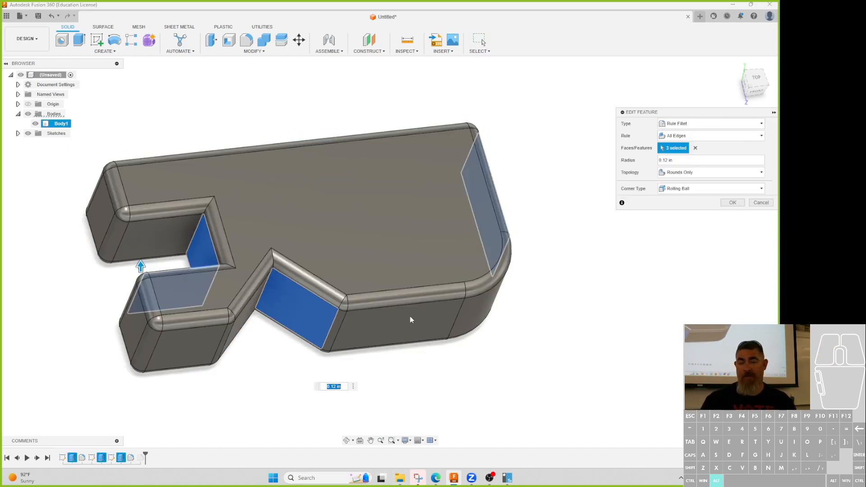
pyautogui.click(676, 149)
pyautogui.press('ctrl')
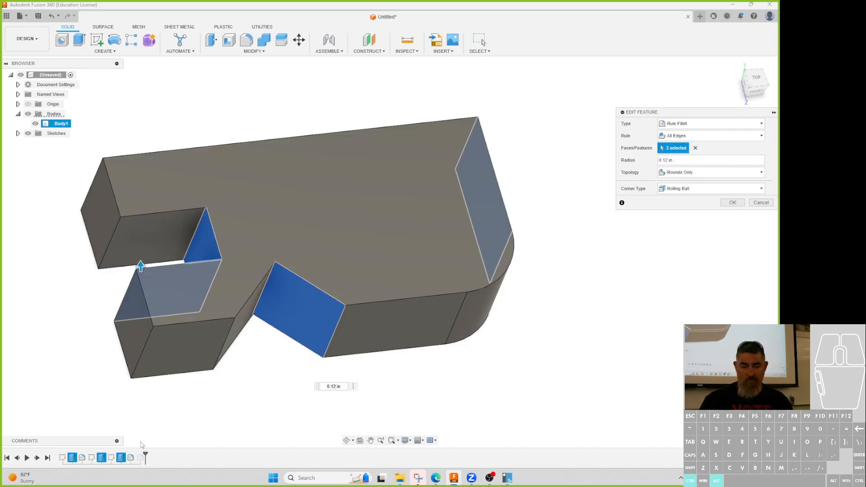
pyautogui.keyDown('ctrl'); pyautogui.click(495, 253); pyautogui.keyUp('ctrl')
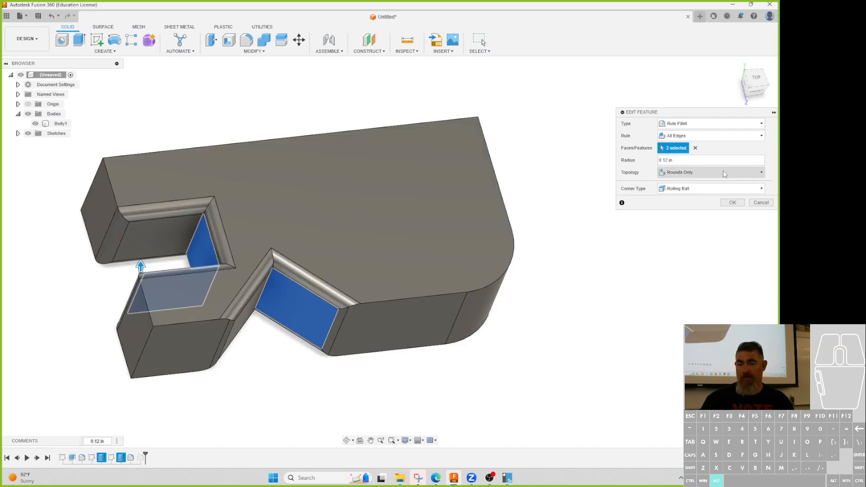
pyautogui.click(732, 203)
pyautogui.keyDown('shift'); pyautogui.moveTo(667, 359); pyautogui.dragTo(547, 403, button='middle'); pyautogui.keyUp('shift')
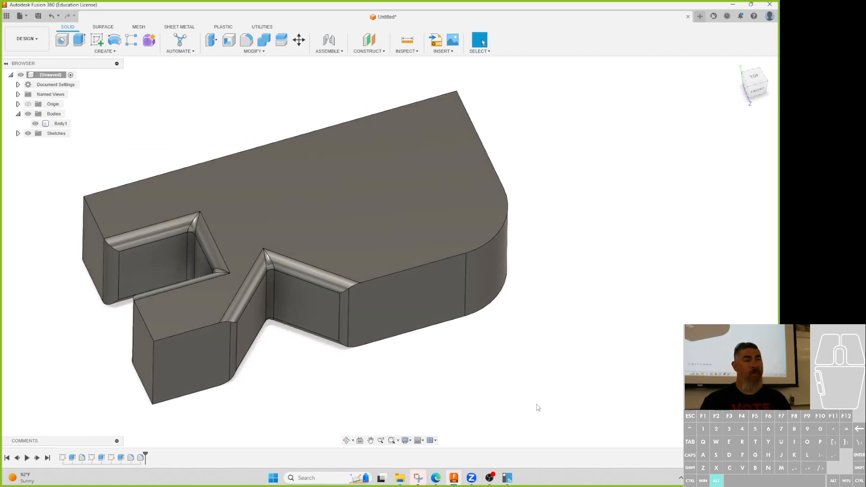
# Step: Delete both rule fillets from the part's feature history
pyautogui.click(130, 458)
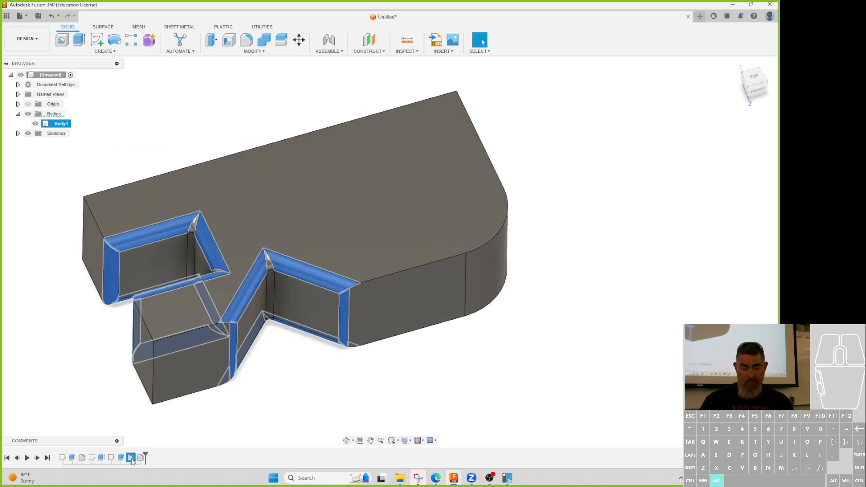
pyautogui.press('Delete')
pyautogui.click(132, 458)
pyautogui.press('Delete')
# Step: Preview an All Edges rule fillet on four faces of the part, including the top face, and switch its topology to Rounds Only
pyautogui.click(246, 39)
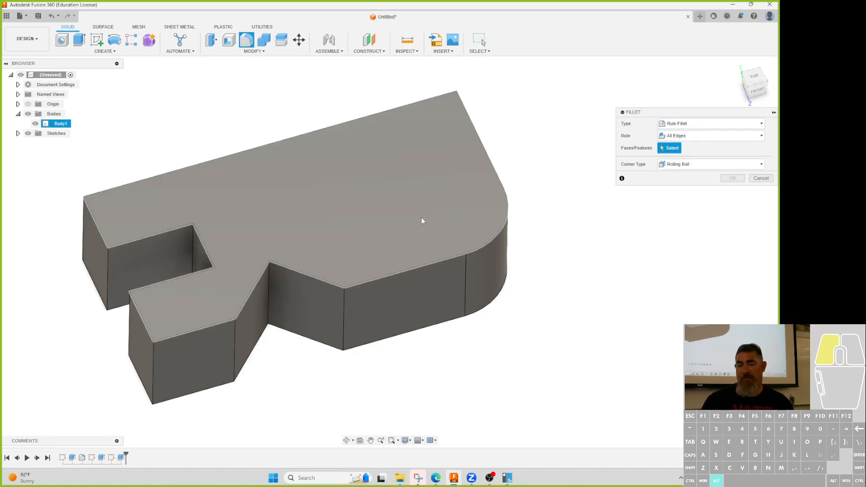
pyautogui.click(422, 217)
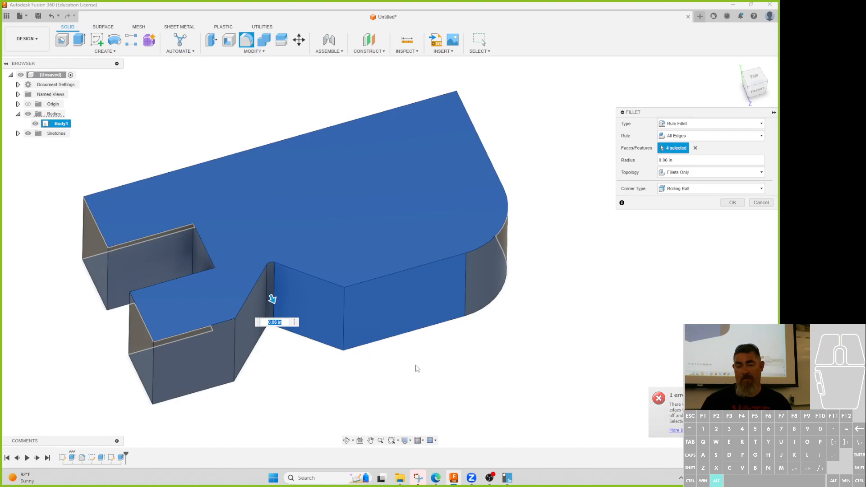
pyautogui.keyDown('shift'); pyautogui.moveTo(489, 354); pyautogui.dragTo(618, 231, button='middle'); pyautogui.keyUp('shift')
pyautogui.click(691, 172)
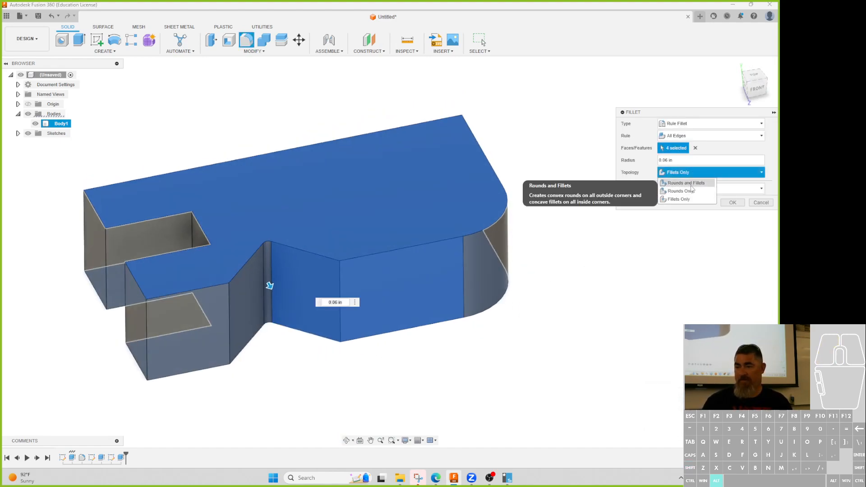
pyautogui.click(683, 190)
pyautogui.keyDown('shift'); pyautogui.moveTo(530, 330); pyautogui.dragTo(510, 228, button='middle'); pyautogui.keyUp('shift')
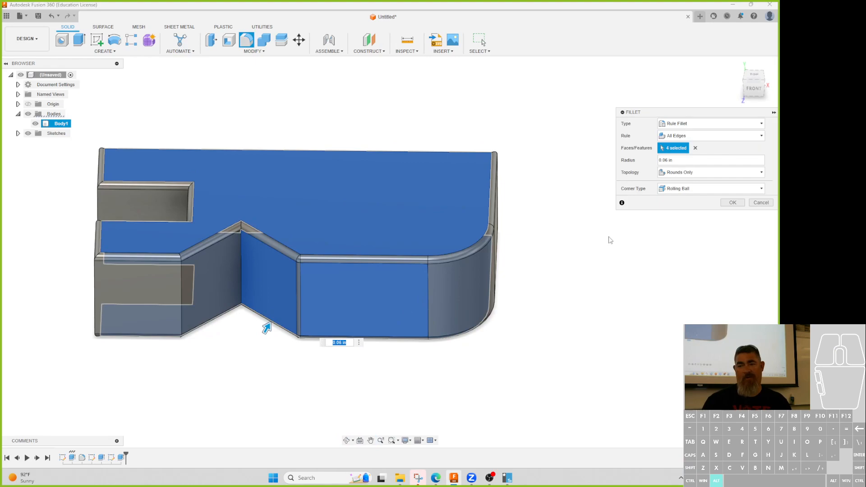
# Step: Replace the rule fillet's selection with the top face and the two end faces beside the slot
pyautogui.click(695, 148)
pyautogui.click(262, 212)
pyautogui.keyDown('shift'); pyautogui.moveTo(254, 372); pyautogui.dragTo(314, 360, button='middle'); pyautogui.keyUp('shift')
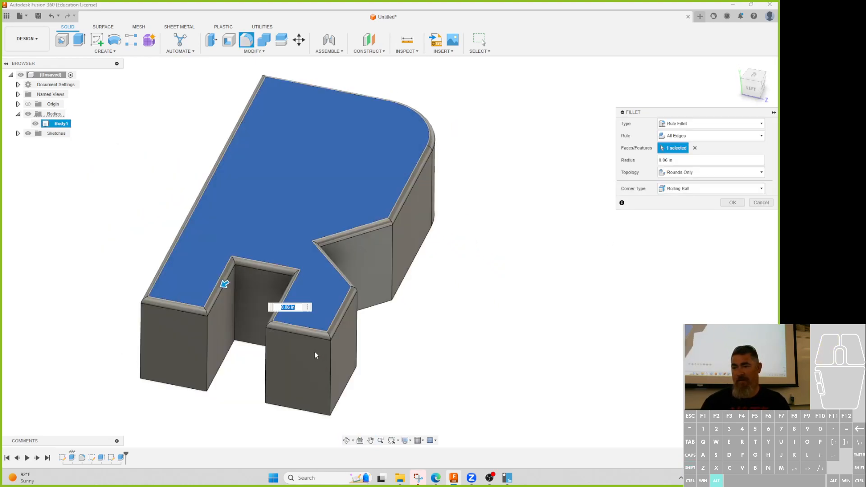
pyautogui.click(288, 364)
pyautogui.click(197, 358)
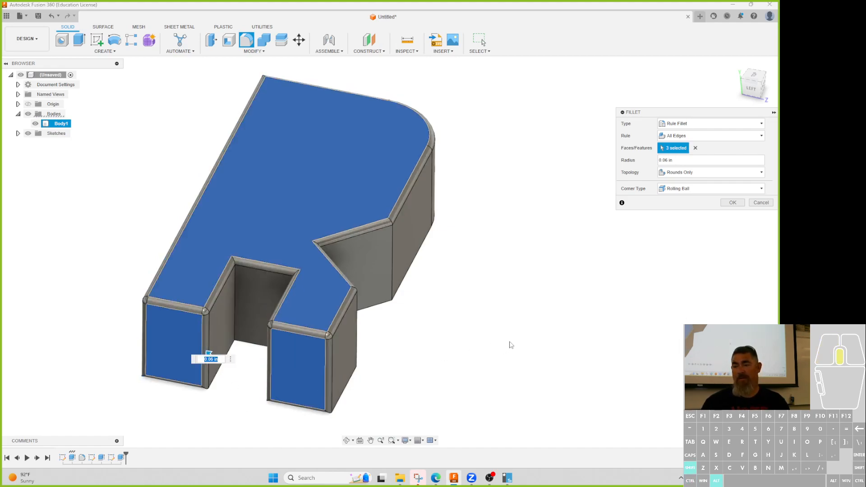
pyautogui.keyDown('shift'); pyautogui.moveTo(512, 345); pyautogui.dragTo(745, 251, button='middle'); pyautogui.keyUp('shift')
# Step: Change the rule to Between Faces/Features and reduce the first face set to only the top face
pyautogui.click(715, 135)
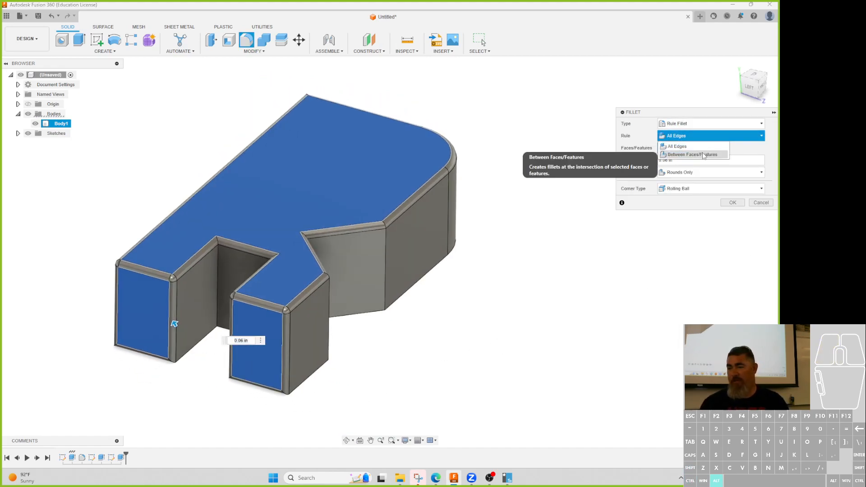
pyautogui.click(693, 154)
pyautogui.click(299, 311)
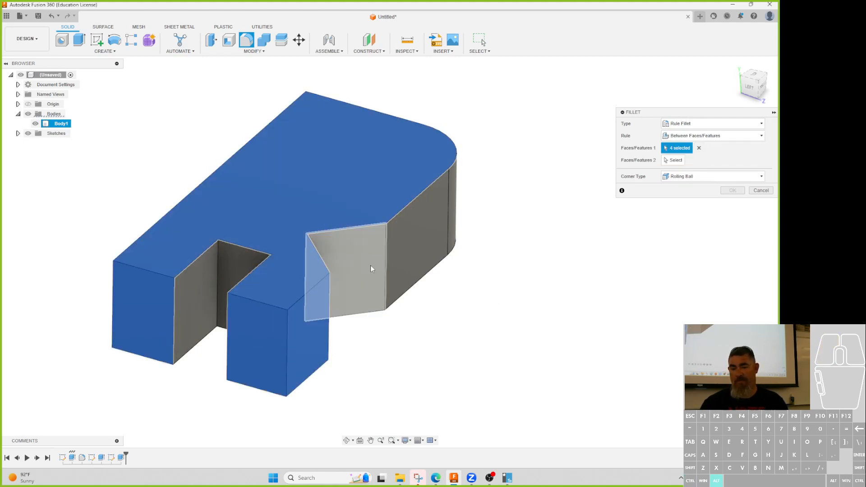
pyautogui.click(308, 324)
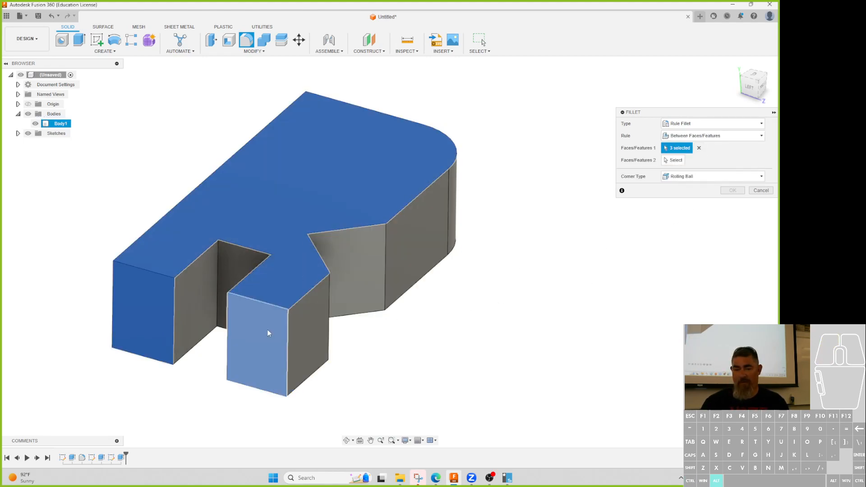
pyautogui.click(273, 328)
pyautogui.click(129, 309)
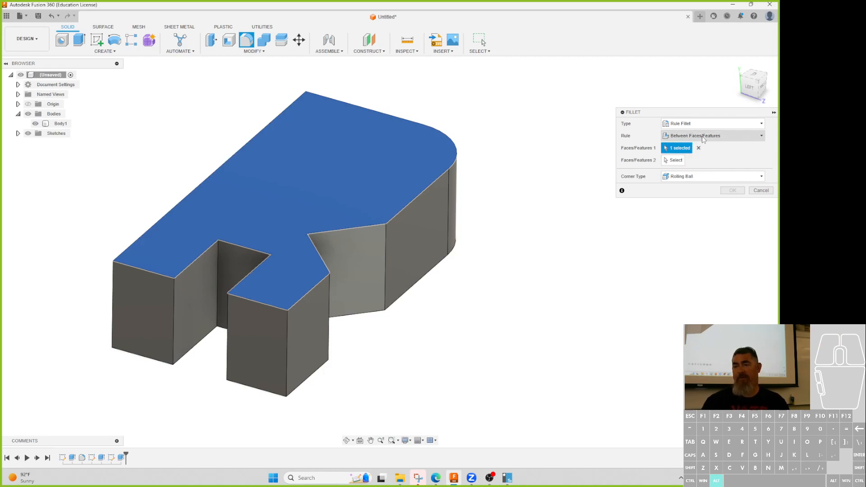
# Step: Build the second face set from the end, slot, V-notch and front faces to preview fillets where they meet the top face
pyautogui.click(668, 150)
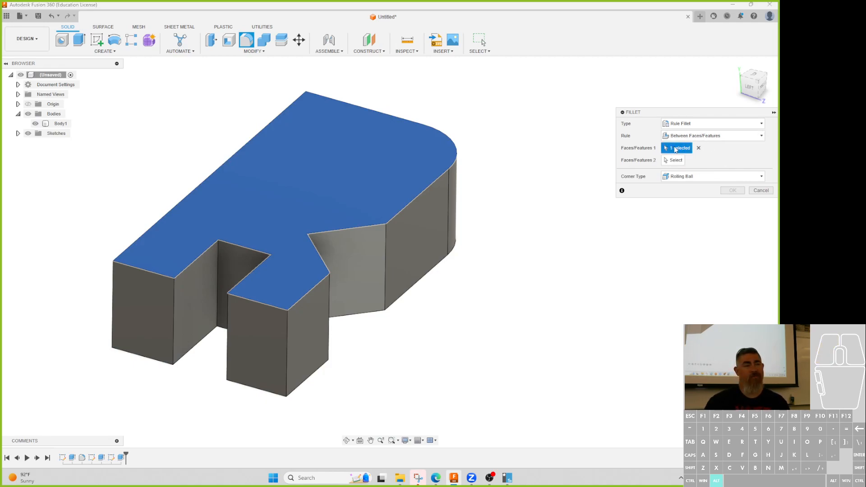
pyautogui.click(677, 160)
pyautogui.click(246, 335)
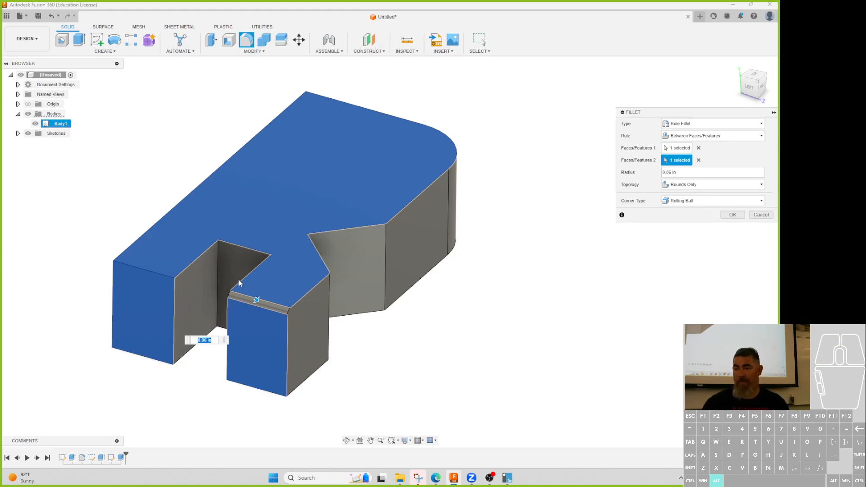
pyautogui.click(169, 318)
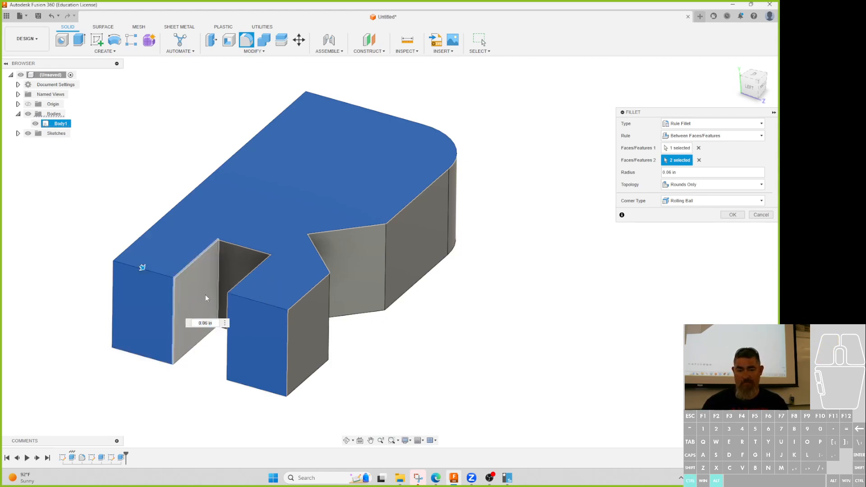
pyautogui.click(238, 267)
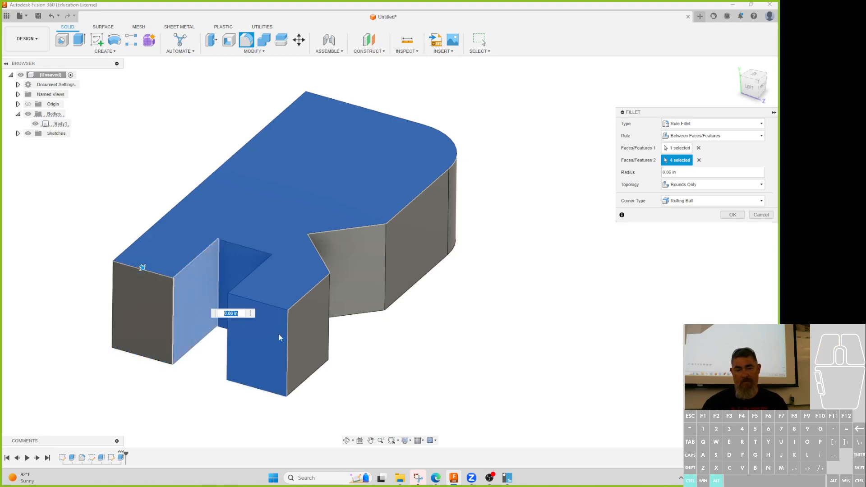
pyautogui.click(319, 336)
pyautogui.keyDown('shift'); pyautogui.moveTo(483, 350); pyautogui.dragTo(461, 334, button='middle'); pyautogui.keyUp('shift')
pyautogui.click(337, 284)
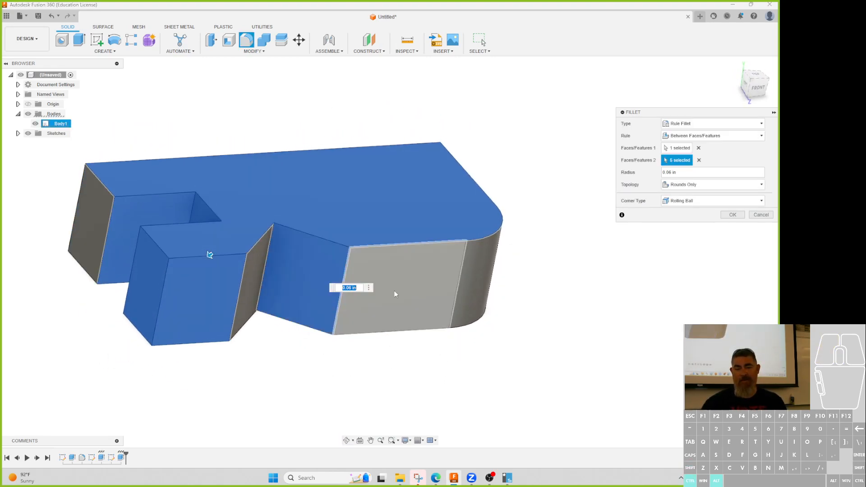
pyautogui.click(382, 291)
pyautogui.keyDown('shift'); pyautogui.moveTo(567, 368); pyautogui.dragTo(547, 377, button='middle'); pyautogui.keyUp('shift')
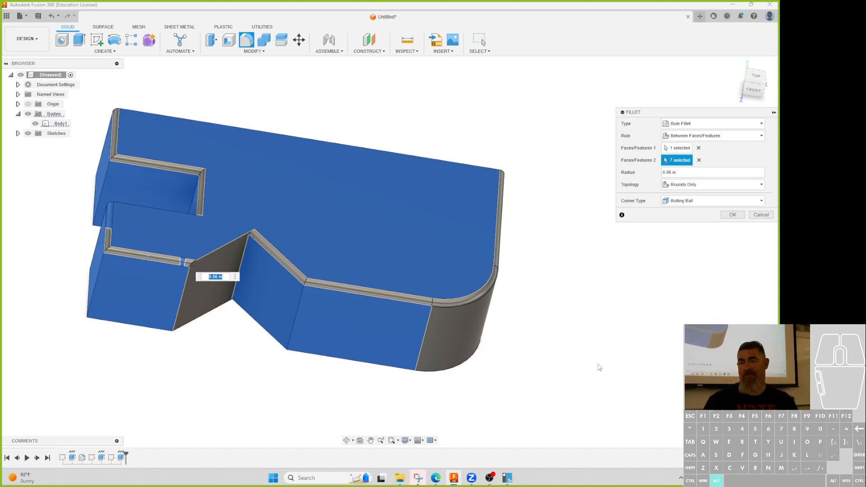
# Step: Clear both face sets, preview the rule fillet between the top face and the V-notch cut feature, and cancel it
pyautogui.click(698, 148)
pyautogui.click(699, 160)
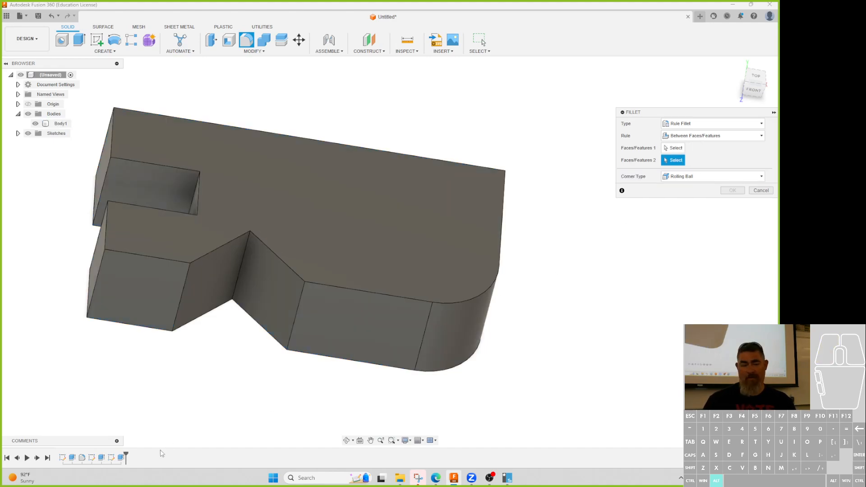
pyautogui.click(101, 458)
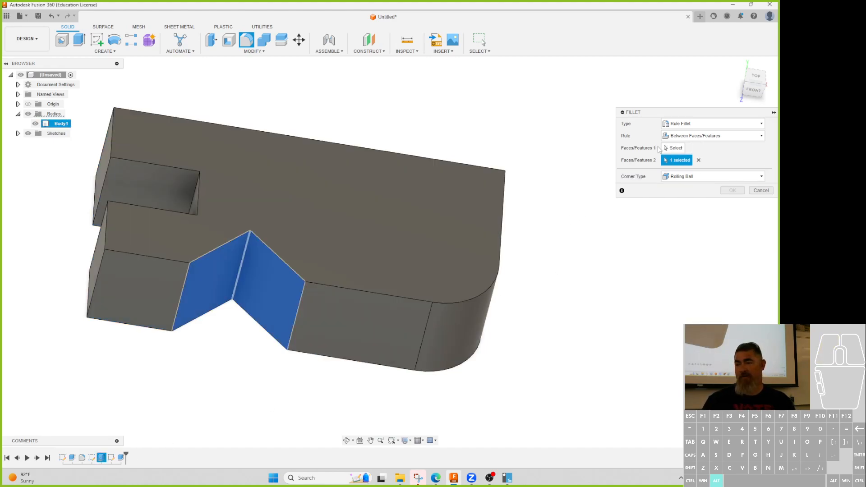
pyautogui.click(674, 148)
pyautogui.click(491, 251)
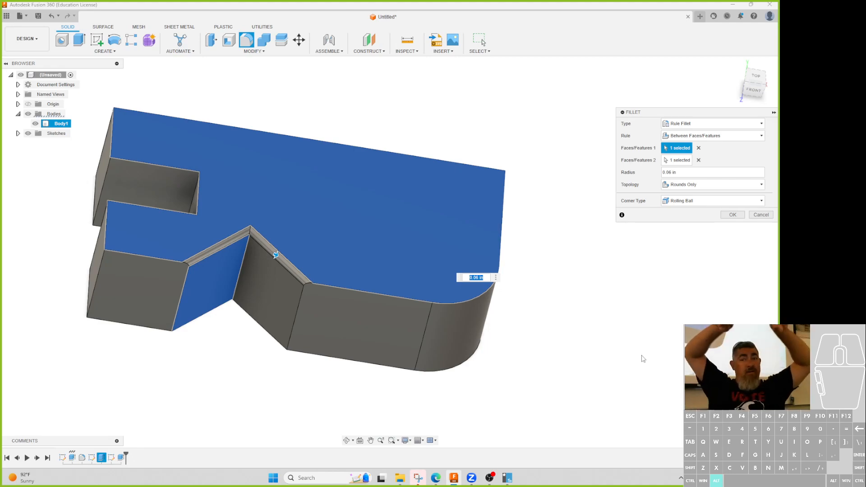
pyautogui.press('Escape')
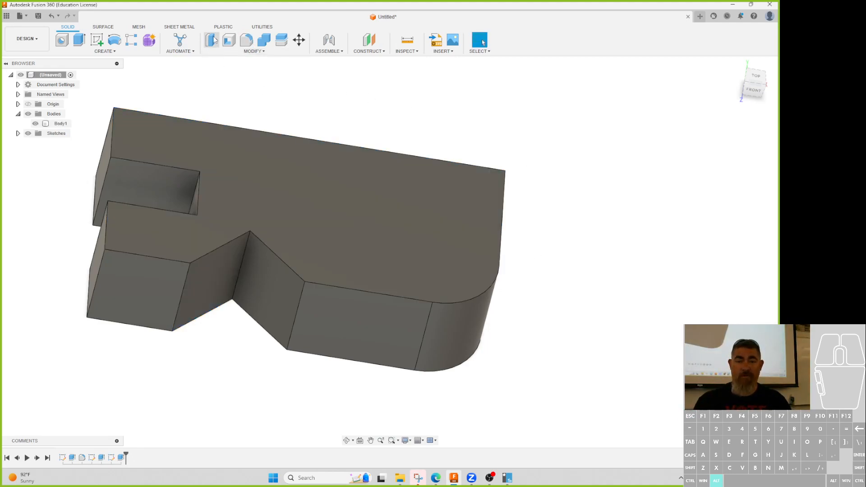
# Step: Start a new sketch on the part's top face
pyautogui.click(96, 40)
pyautogui.click(391, 225)
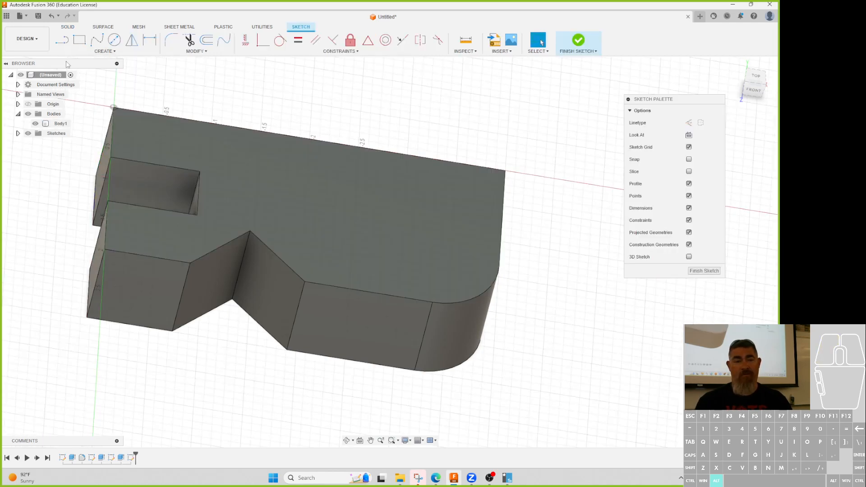
# Step: Try to sketch a circumscribed polygon with 8 edges on the wide area of the top face
pyautogui.click(105, 51)
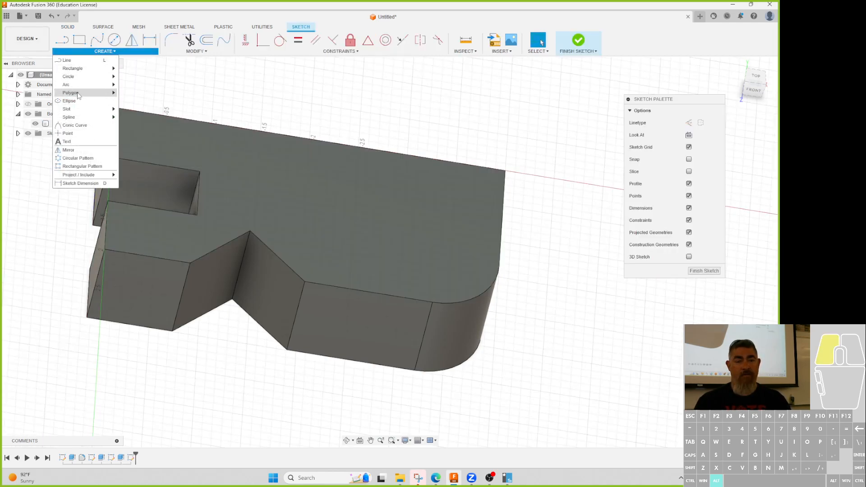
pyautogui.moveTo(85, 93)
pyautogui.click(141, 94)
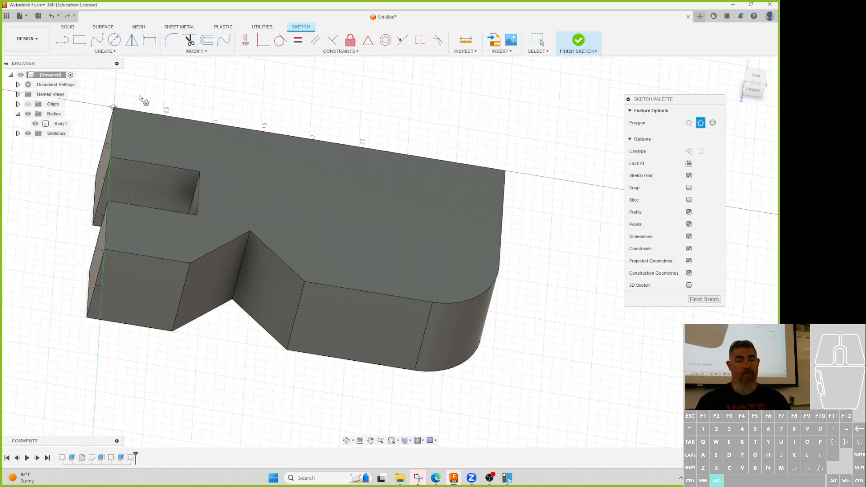
pyautogui.click(386, 220)
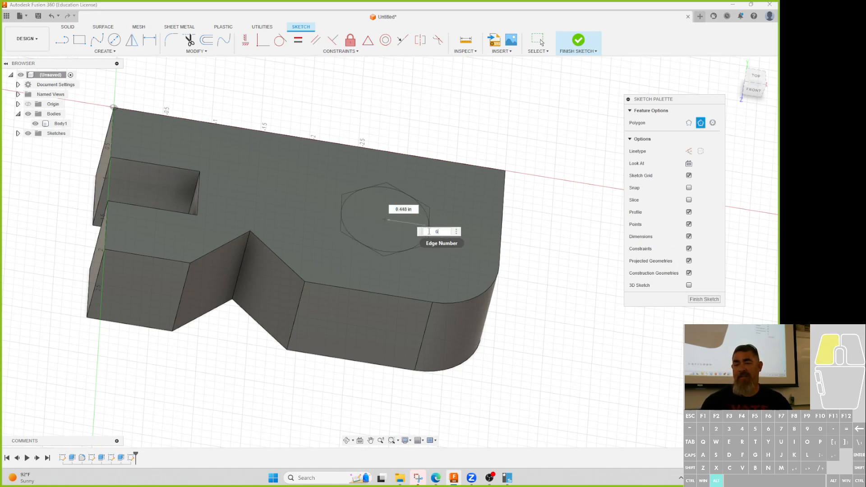
pyautogui.click(419, 230)
pyautogui.doubleClick(427, 232)
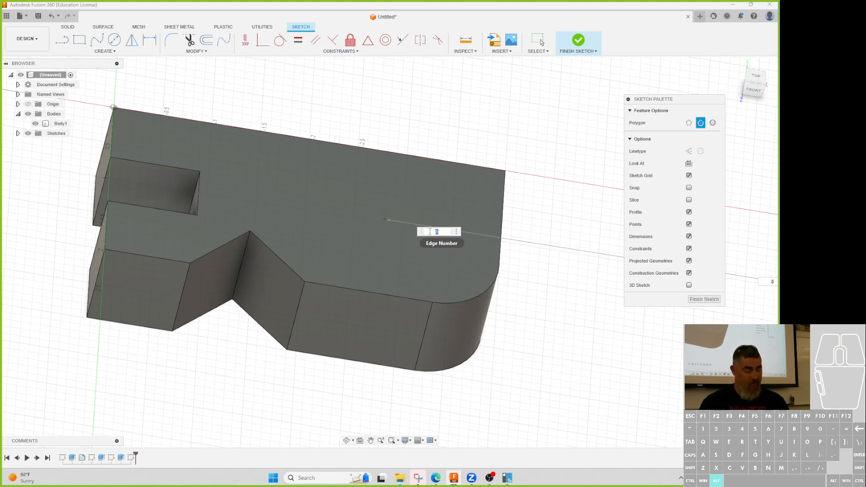
pyautogui.write('8')
pyautogui.press('Tab')
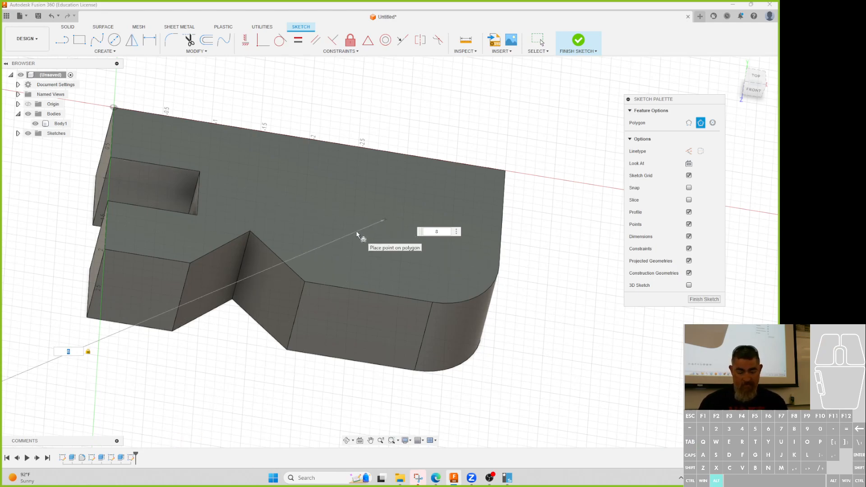
pyautogui.press('Return')
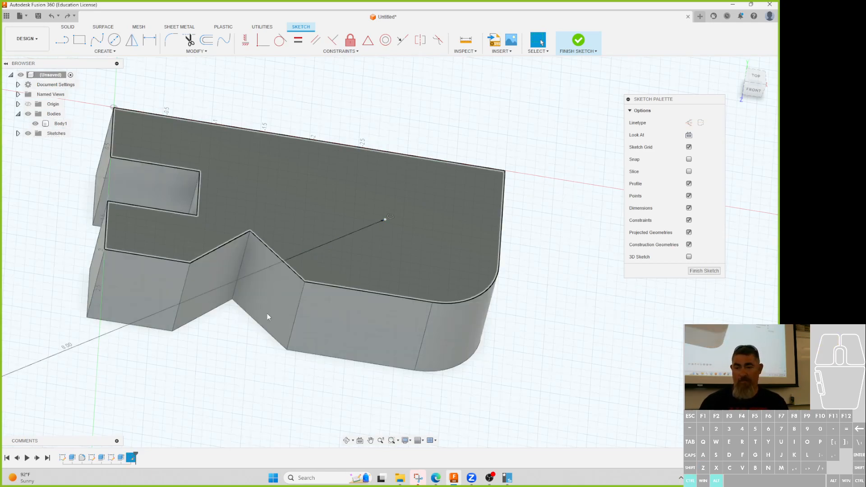
# Step: Start a circumscribed polygon centred on the wide area of the top face and set it to 8 edges
pyautogui.click(105, 51)
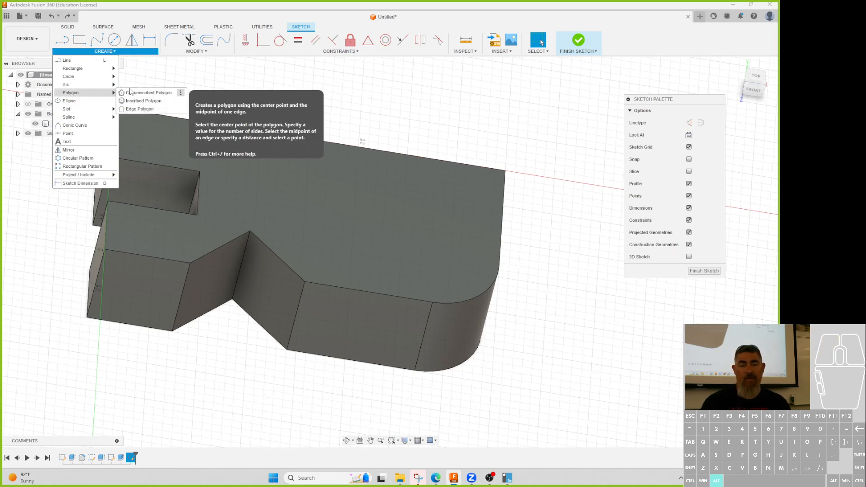
pyautogui.click(130, 93)
pyautogui.click(380, 221)
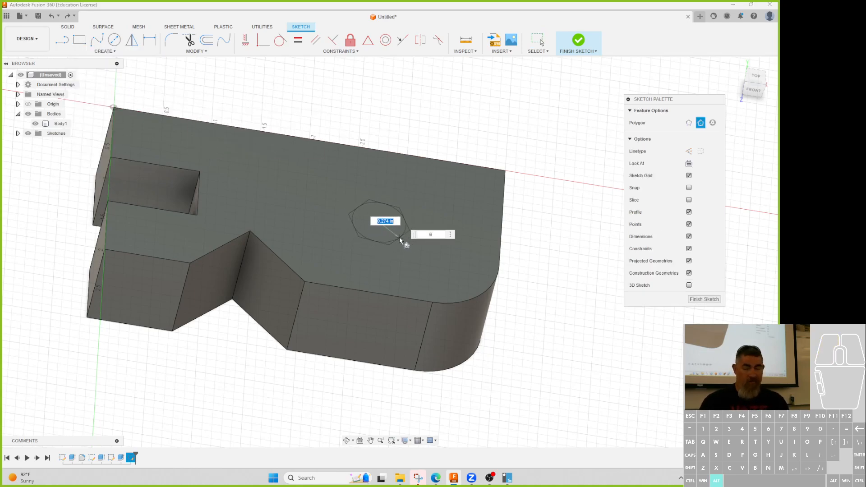
pyautogui.click(420, 234)
pyautogui.write('8')
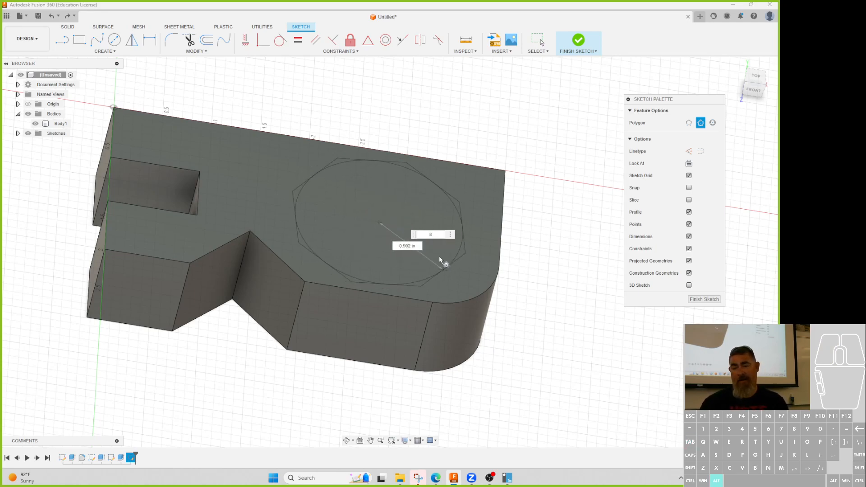
pyautogui.press('Tab')
pyautogui.press('Tab')
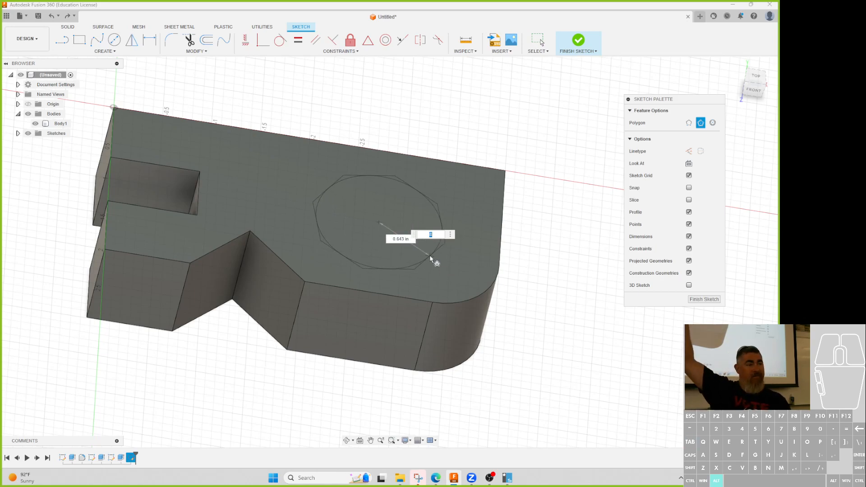
# Step: Try the polygon preview with 3 edges and with 5 edges
pyautogui.press('Tab')
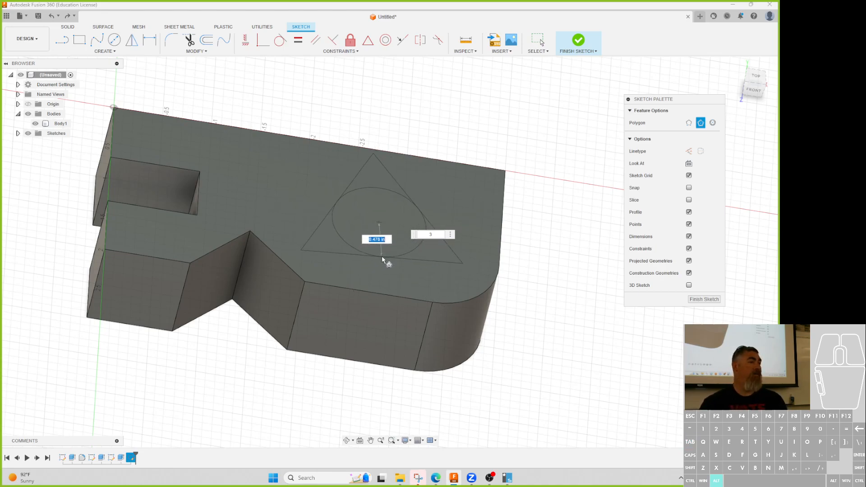
pyautogui.press('Tab')
pyautogui.press('Tab')
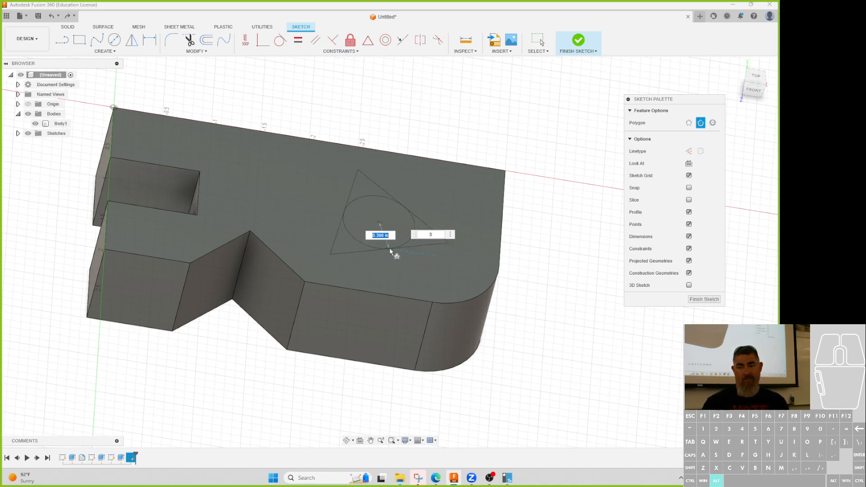
pyautogui.press('Tab')
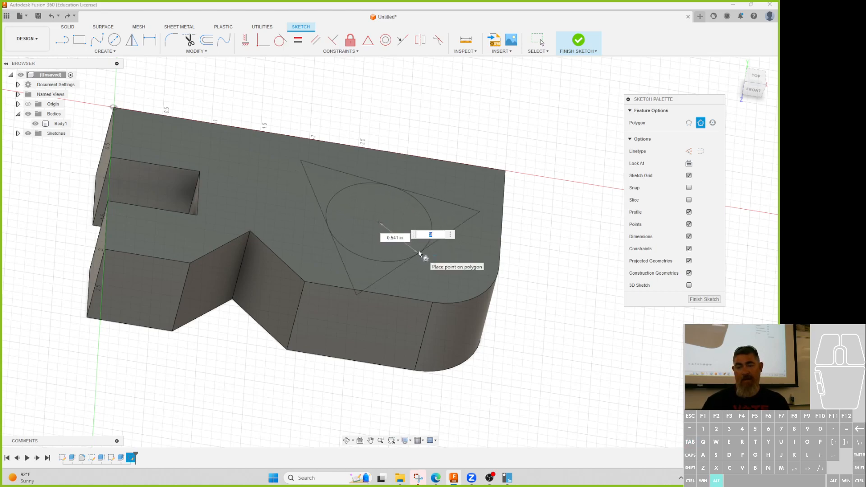
pyautogui.write('5')
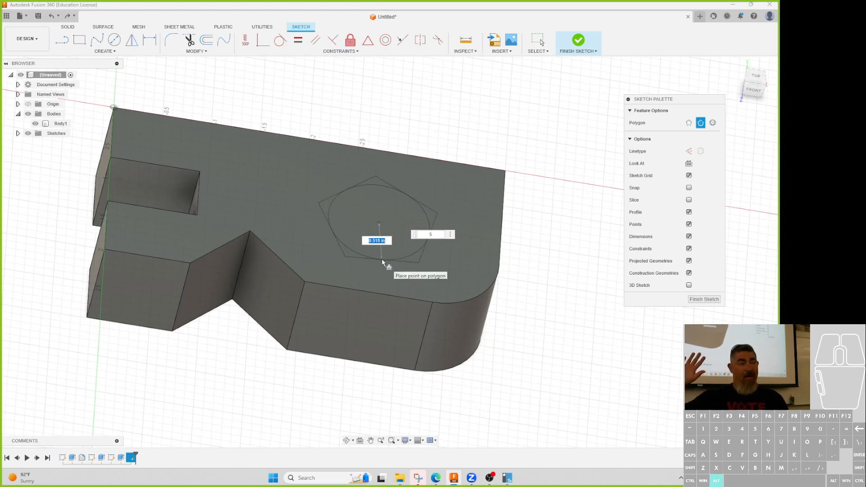
# Step: Set the polygon back to 8 edges and place it about 0.98 in across its flats
pyautogui.press('Tab')
pyautogui.write('8')
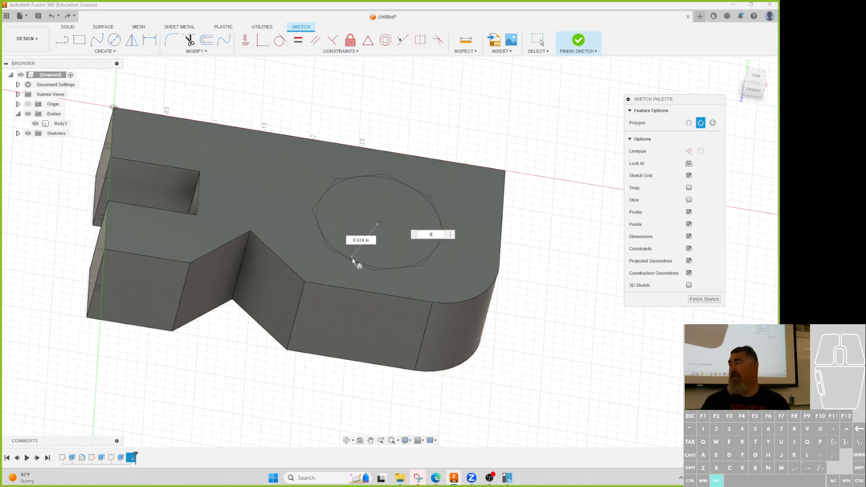
pyautogui.click(371, 257)
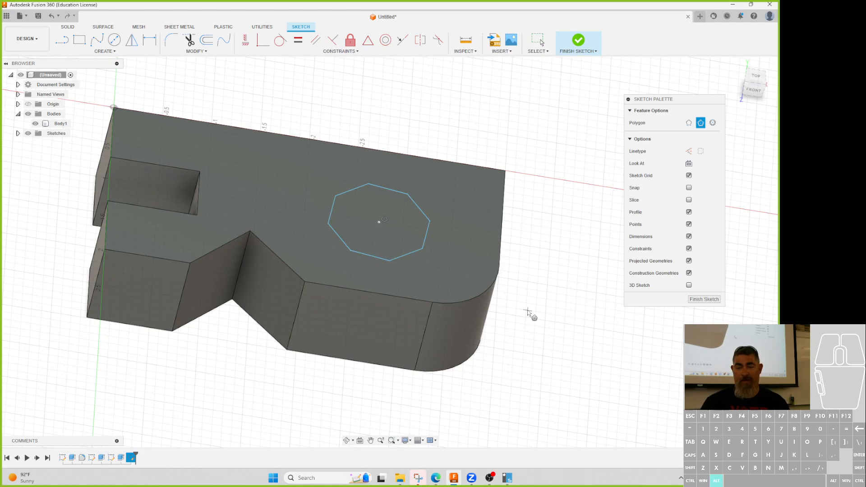
pyautogui.press('Escape')
# Step: Move the octagon closer to the part's rounded end and apply a Horizontal/Vertical constraint to its side facing the back edge
pyautogui.moveTo(408, 195)
pyautogui.mouseDown()
pyautogui.moveTo(379, 176)
pyautogui.moveTo(430, 194)
pyautogui.mouseUp()
pyautogui.moveTo(444, 144); pyautogui.dragTo(444, 144)
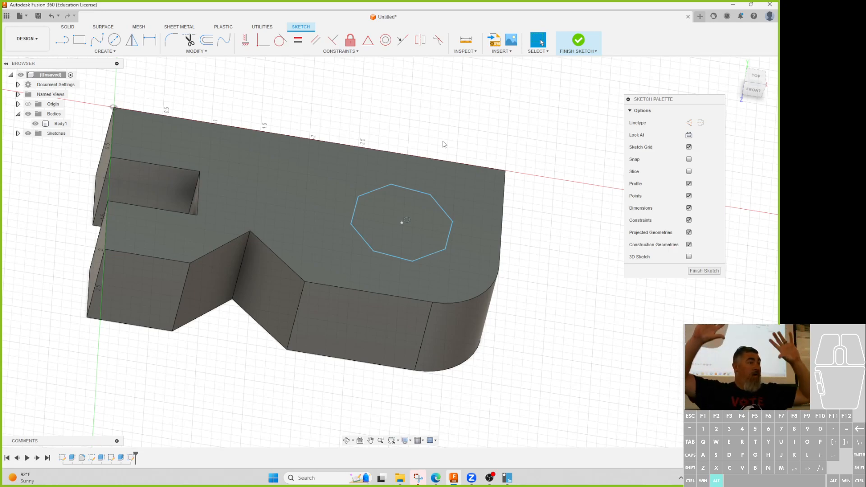
pyautogui.click(246, 41)
pyautogui.click(419, 195)
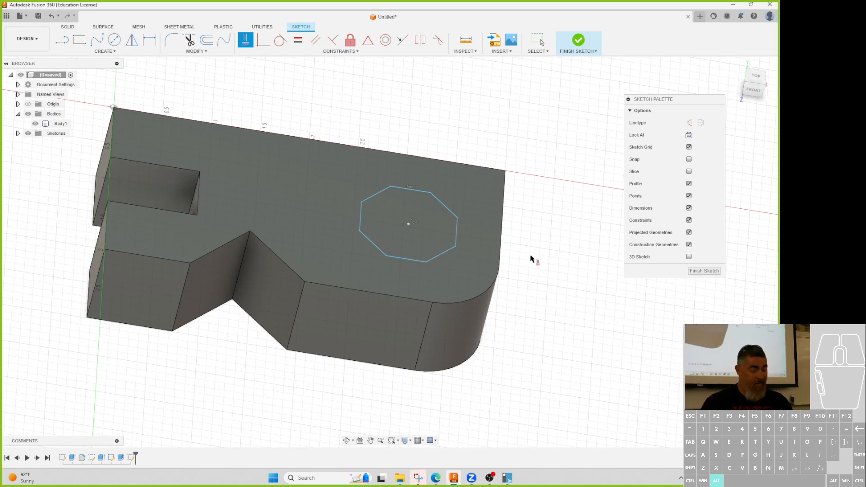
# Step: Dimension the octagon's centre 1 in from the straight end edge beside the rounded corner
pyautogui.press('d')
pyautogui.click(409, 224)
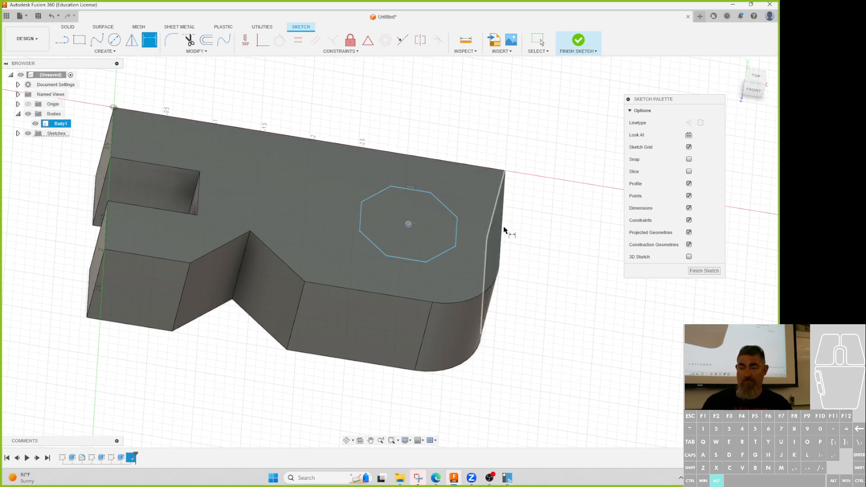
pyautogui.click(502, 230)
pyautogui.click(539, 237)
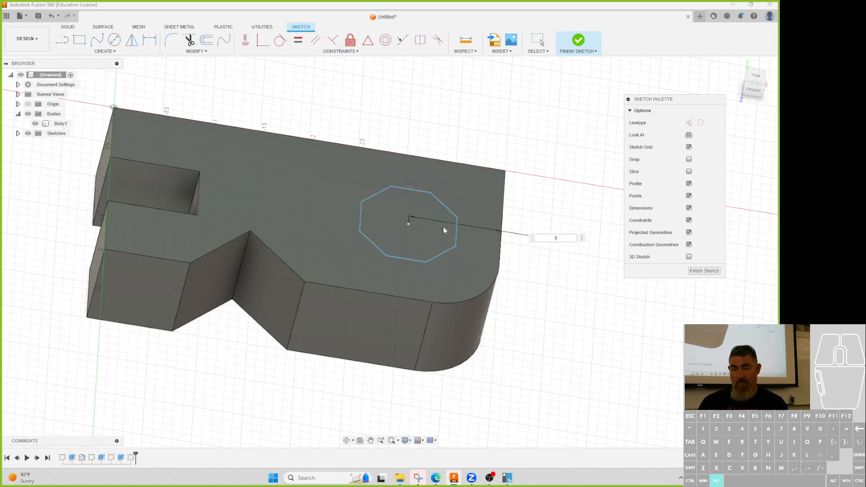
pyautogui.write('1')
pyautogui.press('Return')
# Step: Dimension the octagon's centre 1 in from the part's long back edge
pyautogui.click(403, 223)
pyautogui.click(459, 163)
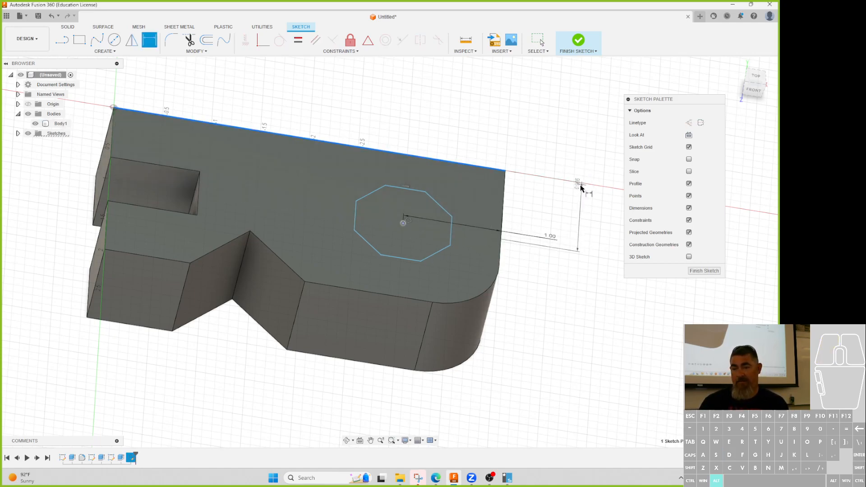
pyautogui.click(581, 187)
pyautogui.write('1')
pyautogui.press('Return')
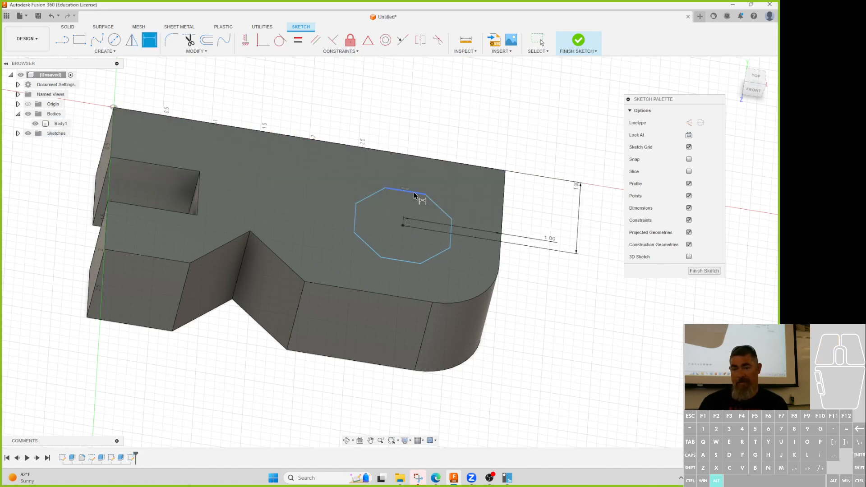
# Step: Set the octagon's distance across opposite flats to 1 in and finish the sketch
pyautogui.click(449, 267)
pyautogui.click(551, 278)
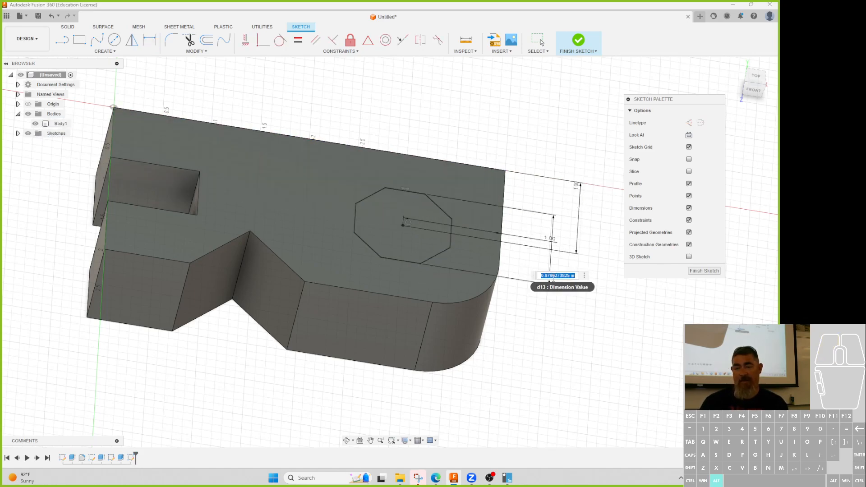
pyautogui.write('1')
pyautogui.press('Return')
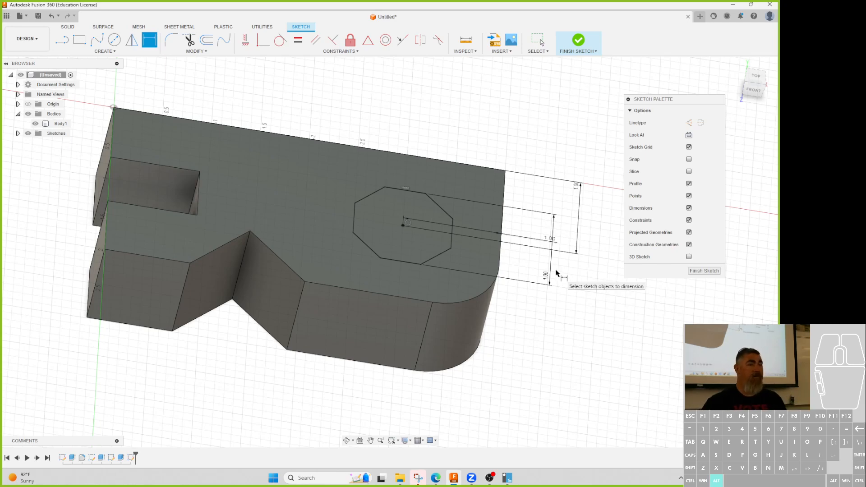
pyautogui.click(580, 41)
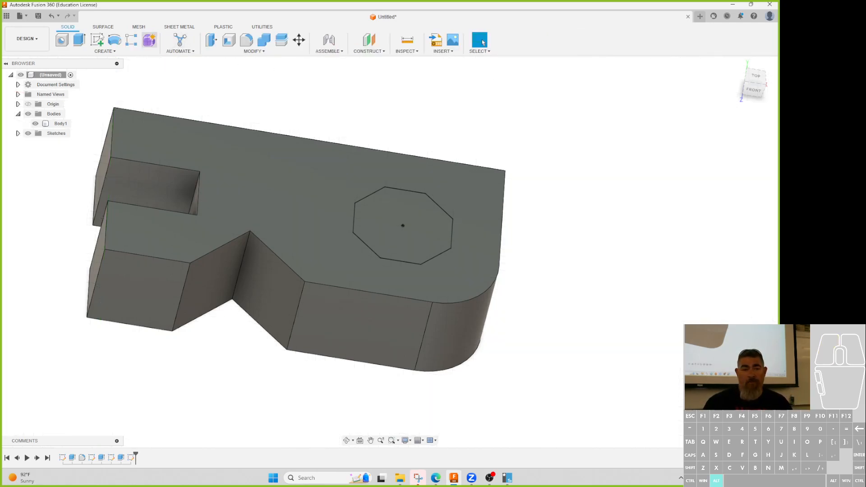
# Step: Extrude the octagon profile down into the body as a cut to form a pocket
pyautogui.click(79, 42)
pyautogui.click(403, 224)
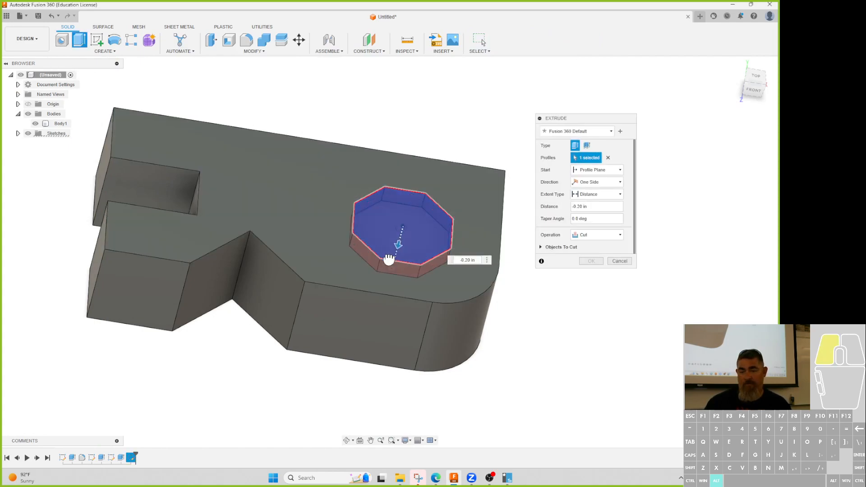
pyautogui.click(591, 261)
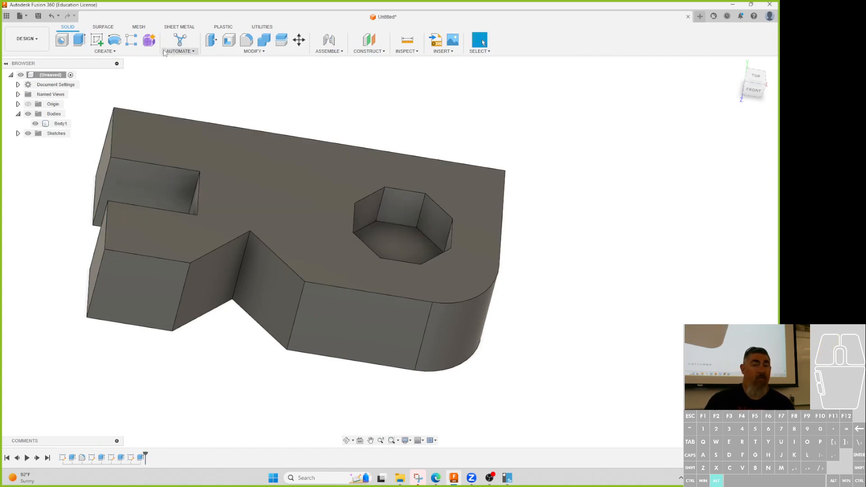
# Step: Start a fillet, preview the All Edges rule on the octagonal pocket's back wall, and switch the type to Fillet
pyautogui.click(247, 42)
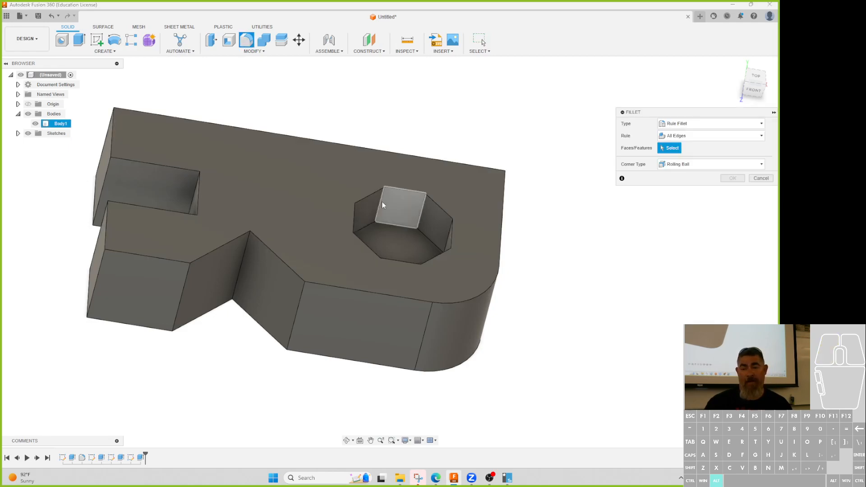
pyautogui.click(400, 203)
pyautogui.click(689, 126)
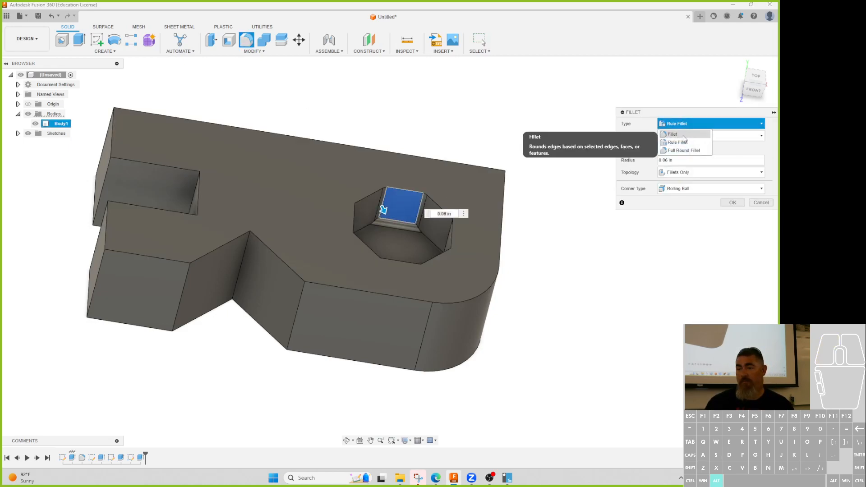
pyautogui.click(677, 133)
# Step: Select seven of the octagonal pocket's vertical corner edges one by one for the fillet
pyautogui.click(381, 199)
pyautogui.click(426, 211)
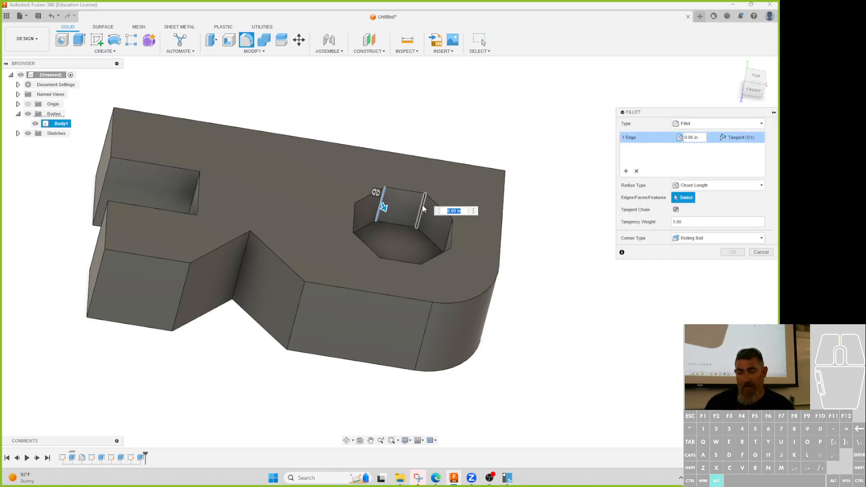
pyautogui.click(448, 235)
pyautogui.click(445, 260)
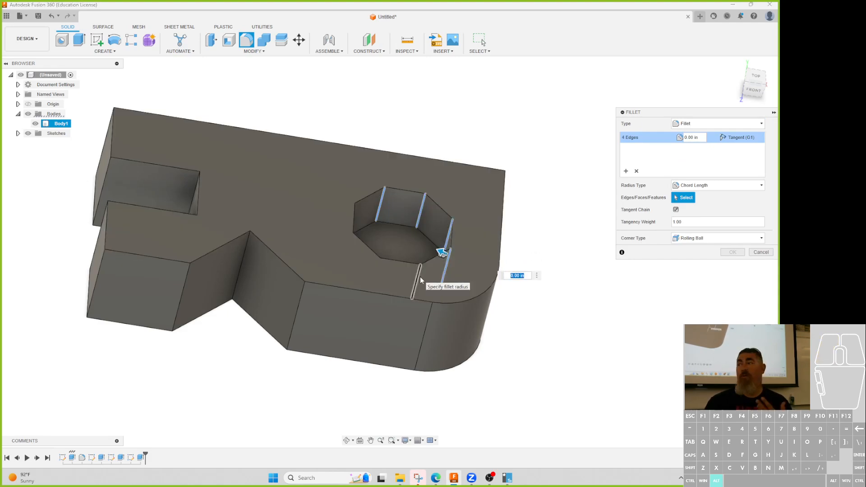
pyautogui.click(420, 280)
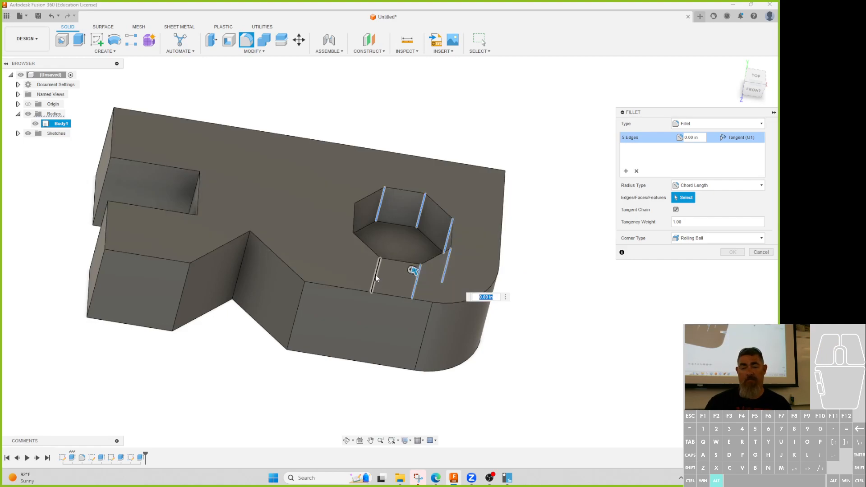
pyautogui.click(376, 278)
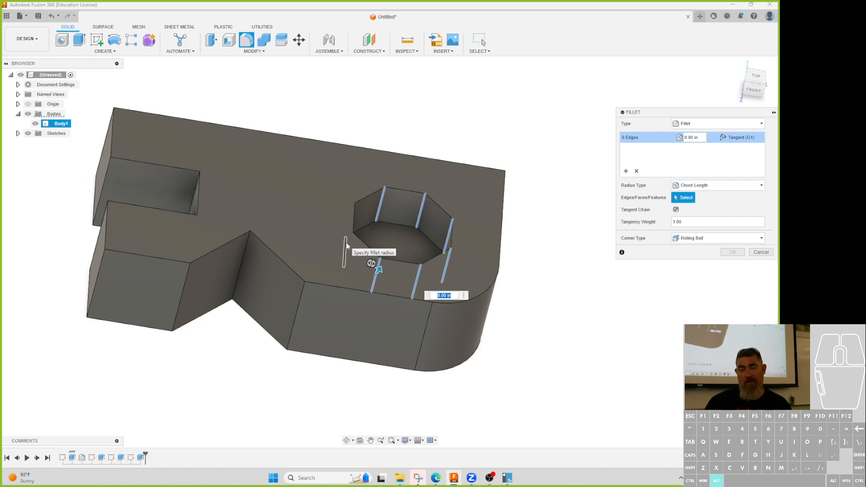
pyautogui.click(346, 248)
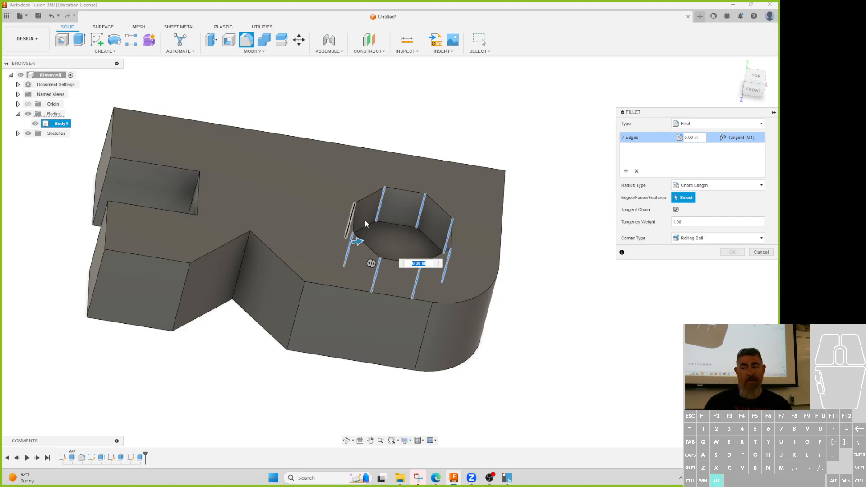
# Step: Set up a Between Faces/Features rule fillet with the top face as first set and the octagonal cut feature as second
pyautogui.click(690, 124)
pyautogui.click(701, 144)
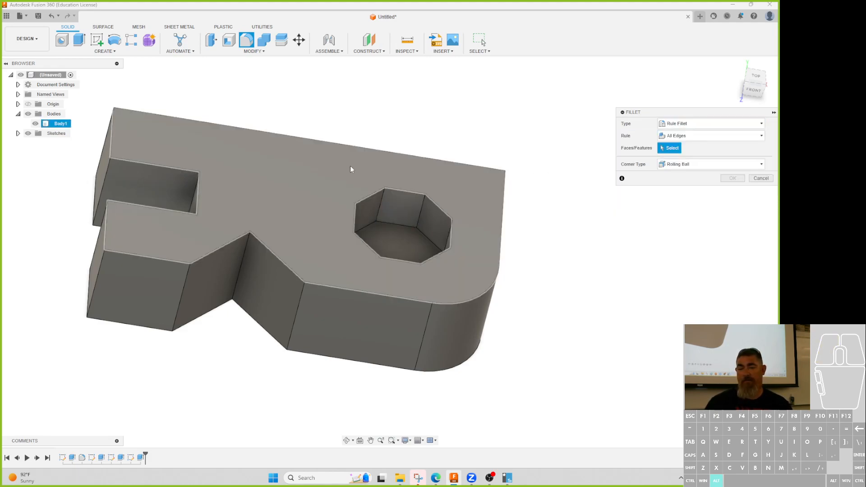
pyautogui.click(713, 136)
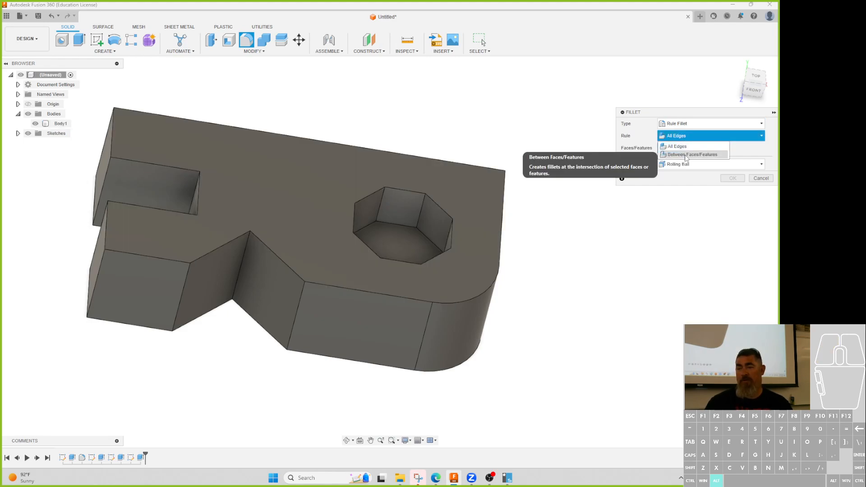
pyautogui.click(686, 155)
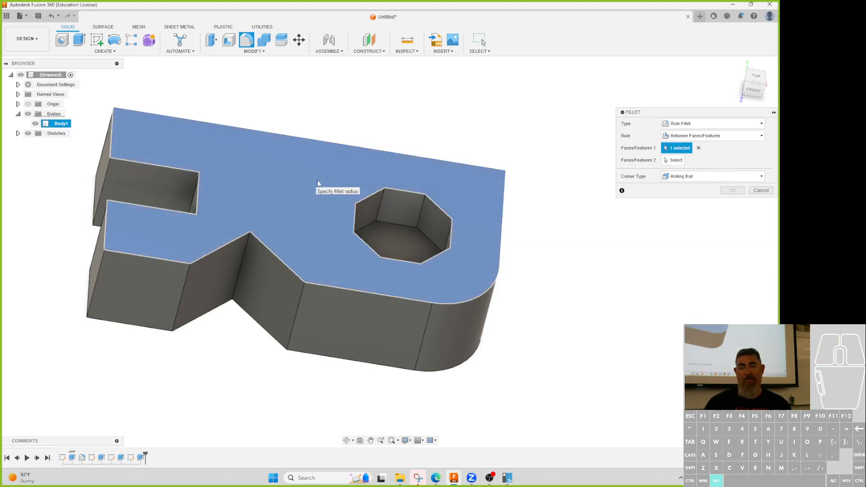
pyautogui.click(313, 187)
pyautogui.click(673, 160)
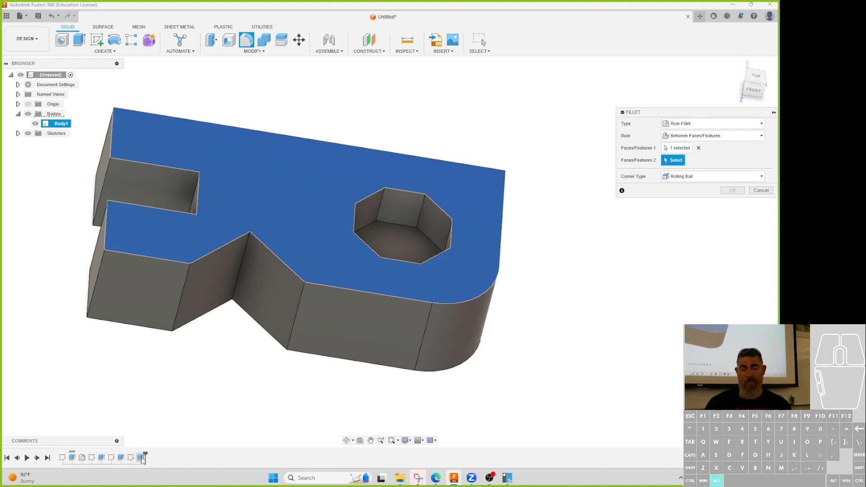
pyautogui.click(381, 207)
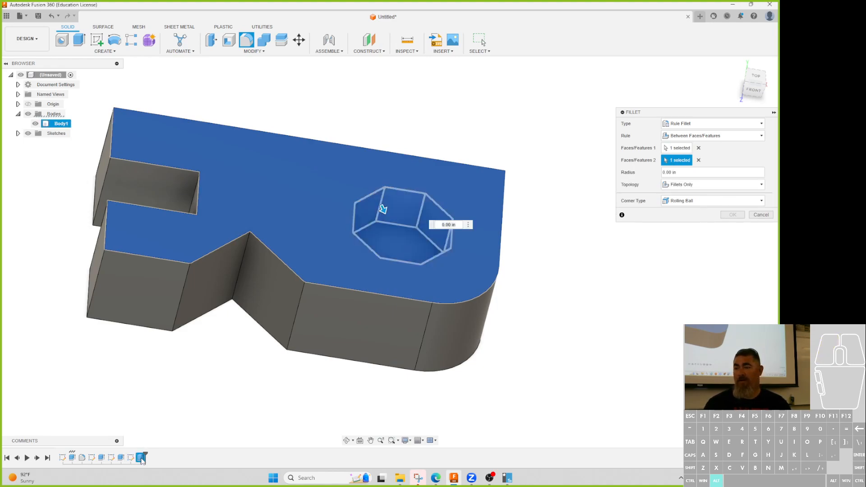
# Step: Try an All Edges rule fillet with 0.06 in radius and Fillets Only topology on the whole octagonal cut feature
pyautogui.click(713, 136)
pyautogui.click(690, 142)
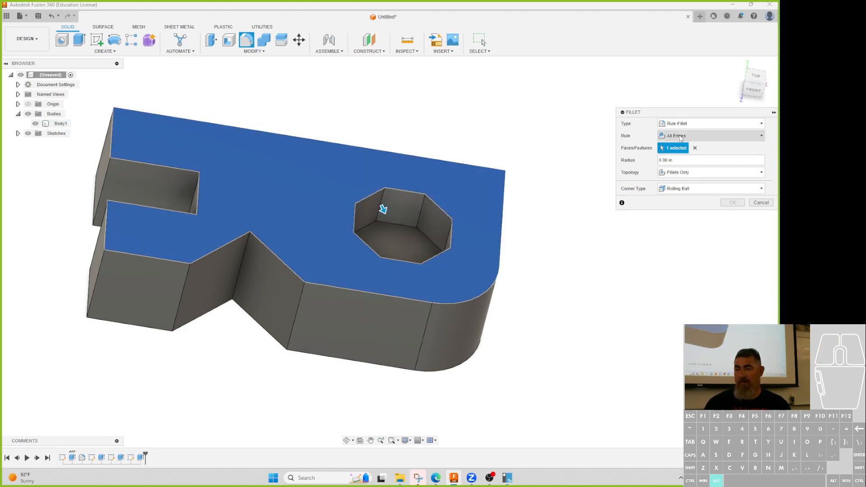
pyautogui.click(694, 148)
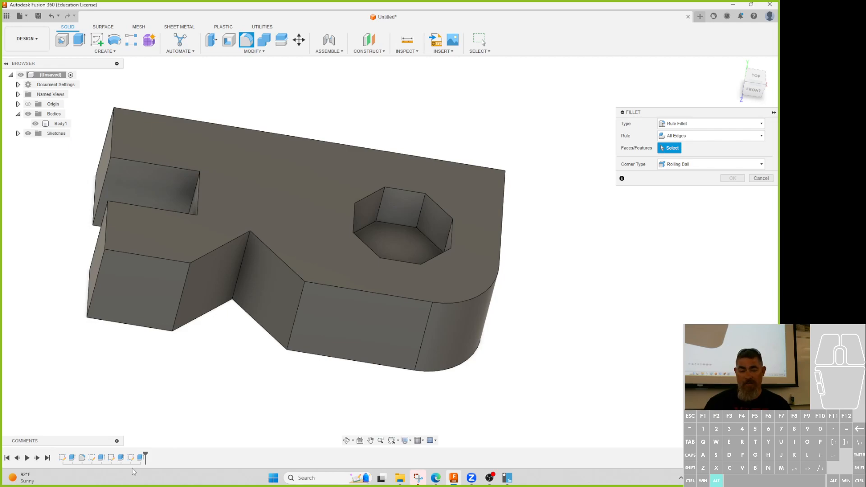
pyautogui.click(141, 458)
pyautogui.click(687, 173)
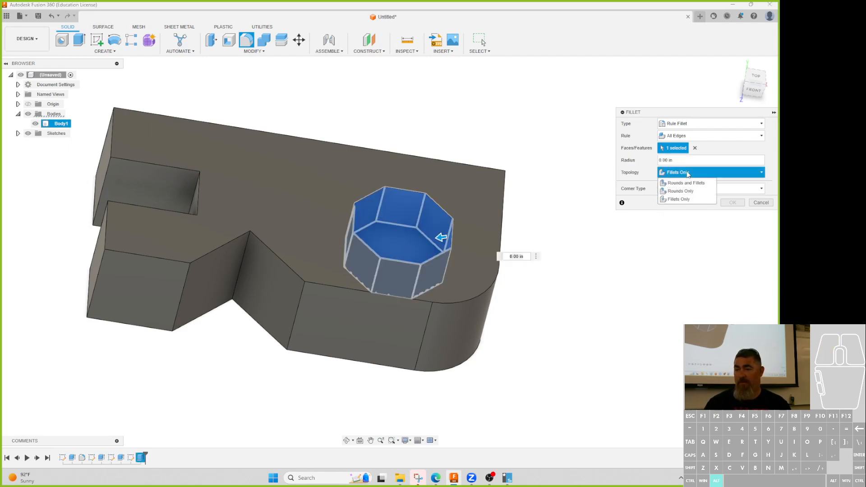
pyautogui.click(687, 174)
pyautogui.moveTo(678, 160); pyautogui.dragTo(631, 161)
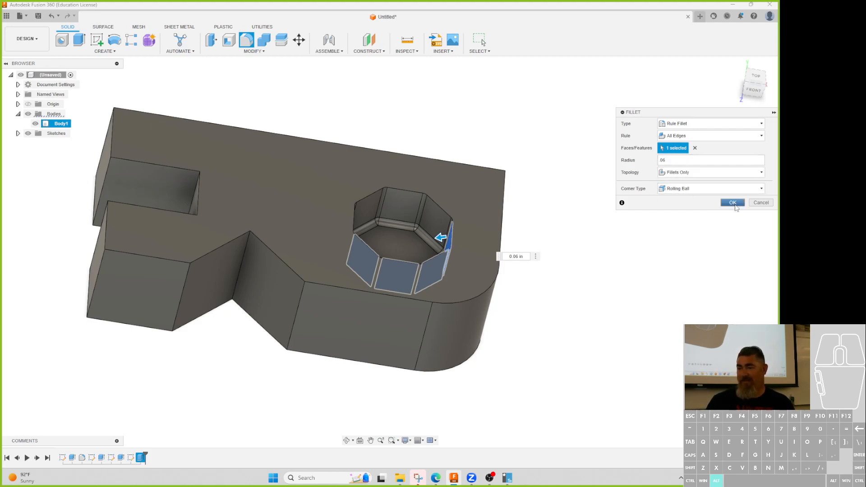
pyautogui.click(741, 207)
# Step: Reopen the octagon sketch and try a second polygon beside the rectangular notch with 3 and 4 sides
pyautogui.click(97, 43)
pyautogui.click(482, 39)
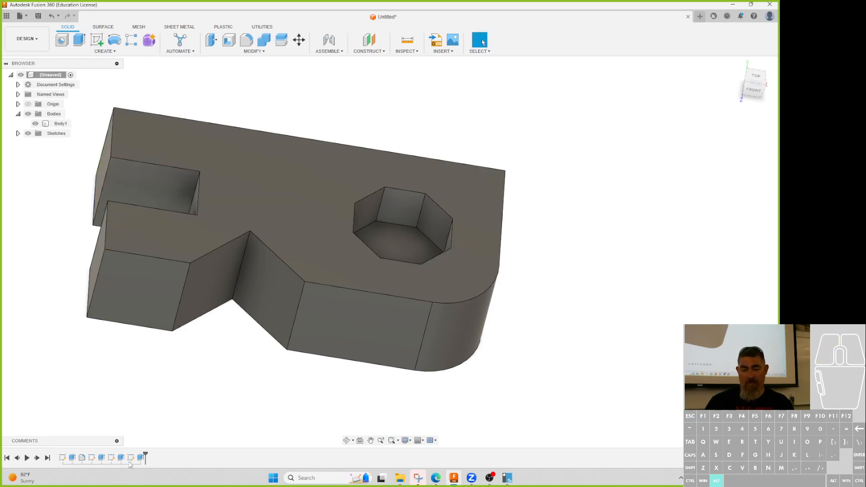
pyautogui.doubleClick(131, 458)
pyautogui.click(106, 50)
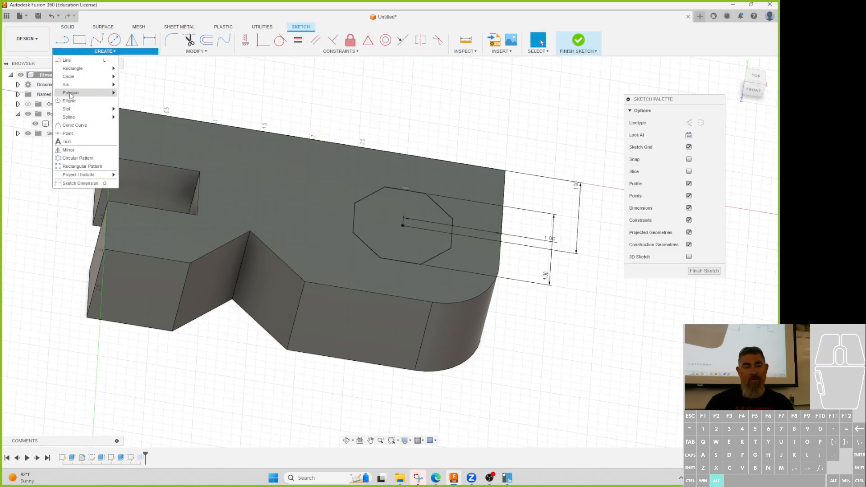
pyautogui.click(137, 100)
pyautogui.click(247, 187)
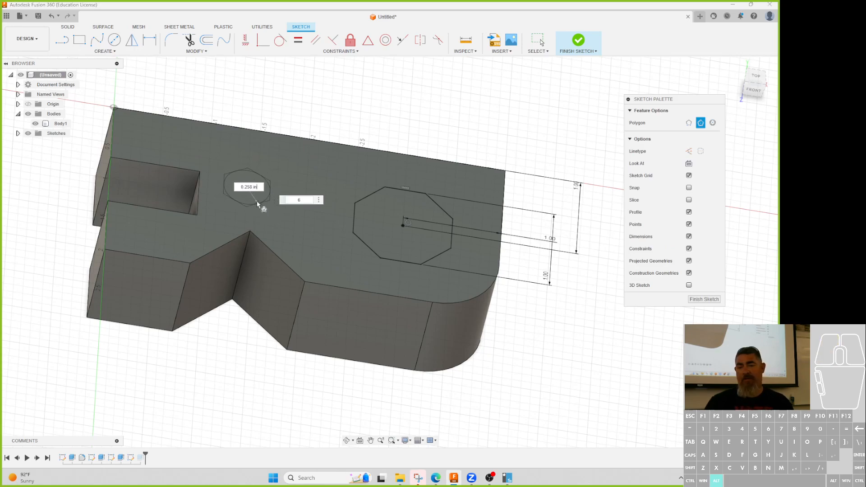
pyautogui.press('Tab')
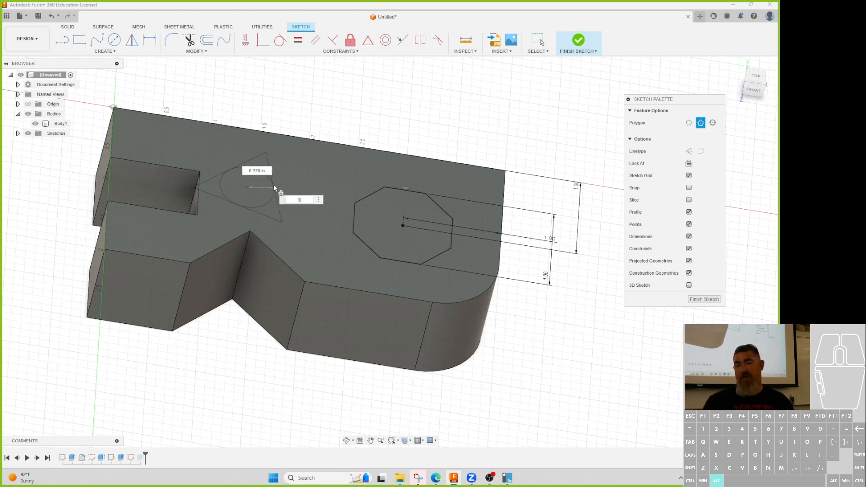
pyautogui.press('Tab')
pyautogui.press('Tab')
pyautogui.press('Tab')
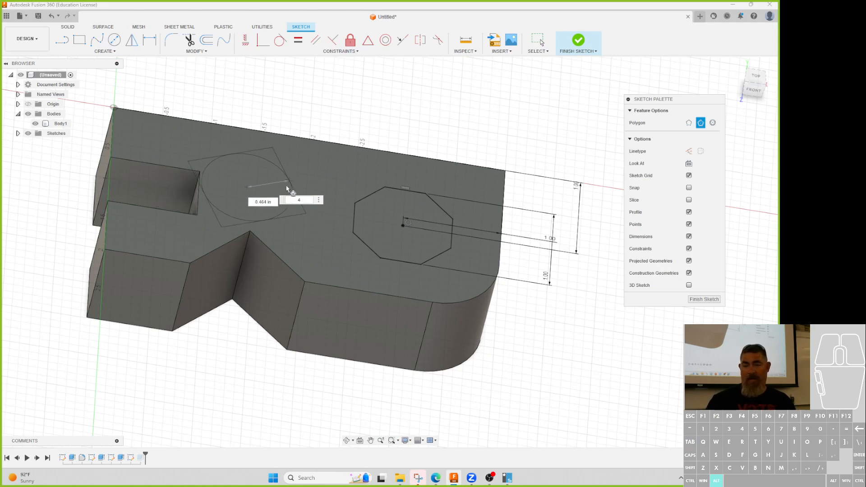
pyautogui.press('Tab')
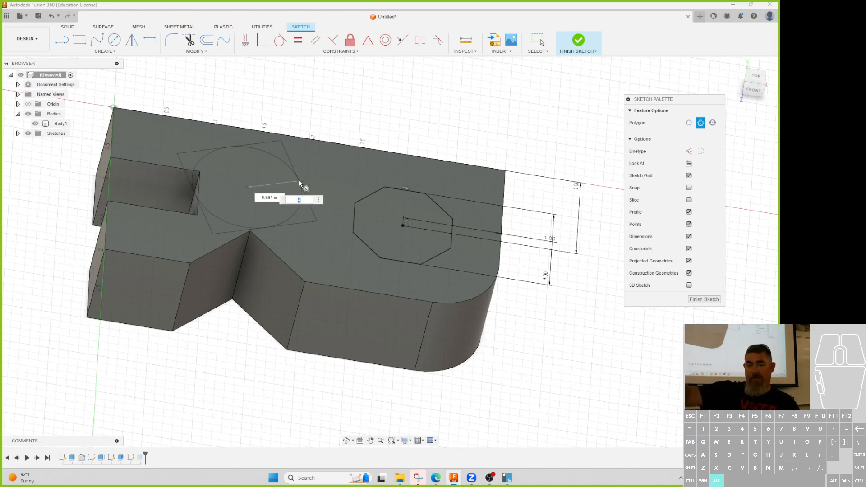
# Step: Try 16 and 5 sides for the trial polygon, cancel it, and finish the sketch
pyautogui.write('16')
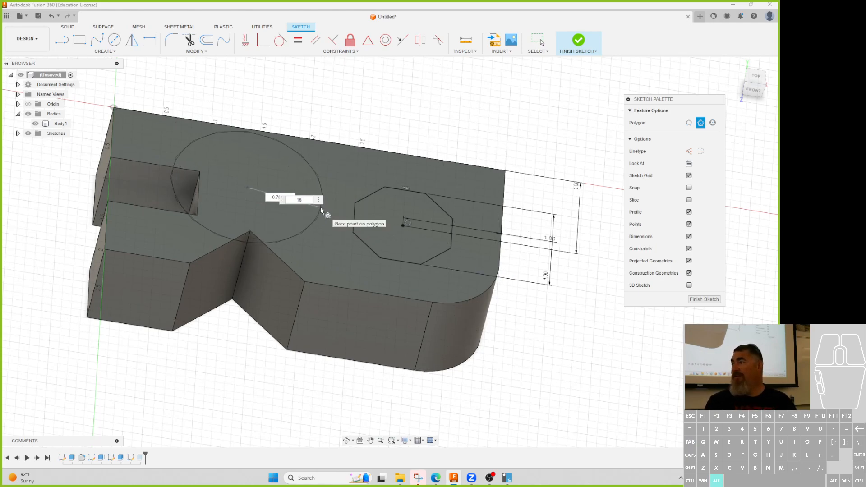
pyautogui.press('Tab')
pyautogui.press('Tab')
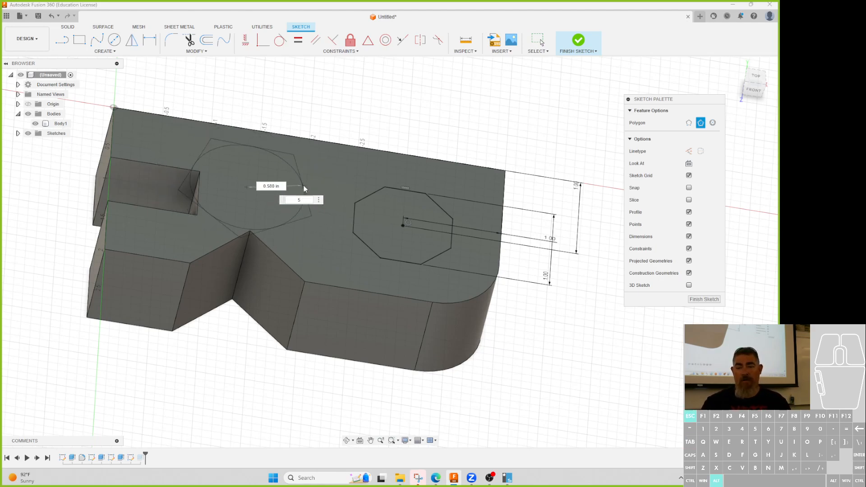
pyautogui.press('Escape')
pyautogui.click(705, 271)
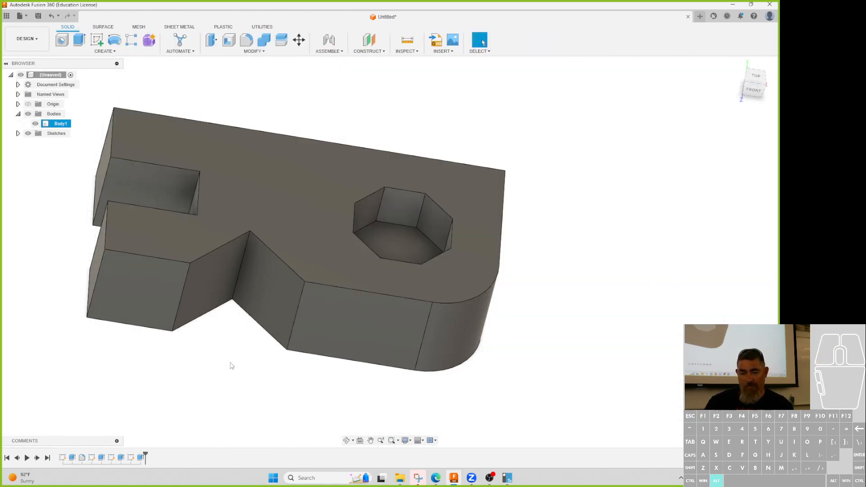
# Step: Edit the octagonal cut's extrude so that it passes completely through the body
pyautogui.click(141, 458)
pyautogui.doubleClick(141, 458)
pyautogui.click(740, 188)
pyautogui.click(726, 219)
pyautogui.click(731, 255)
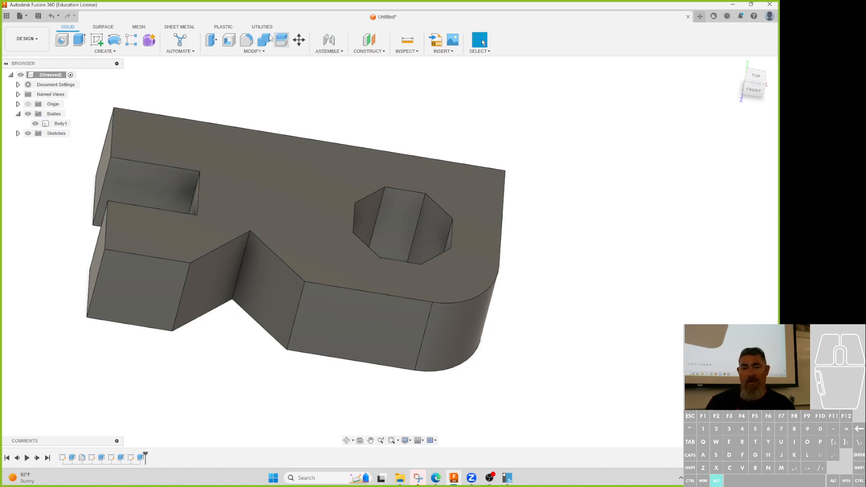
# Step: Preview a 0.06 in All Edges rule fillet on the octagonal through-cut feature, inspect it, and cancel the command
pyautogui.click(246, 40)
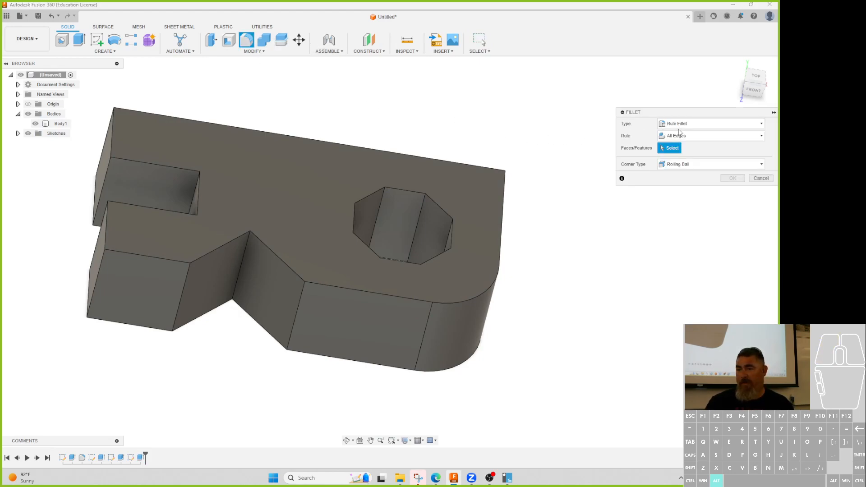
pyautogui.click(141, 459)
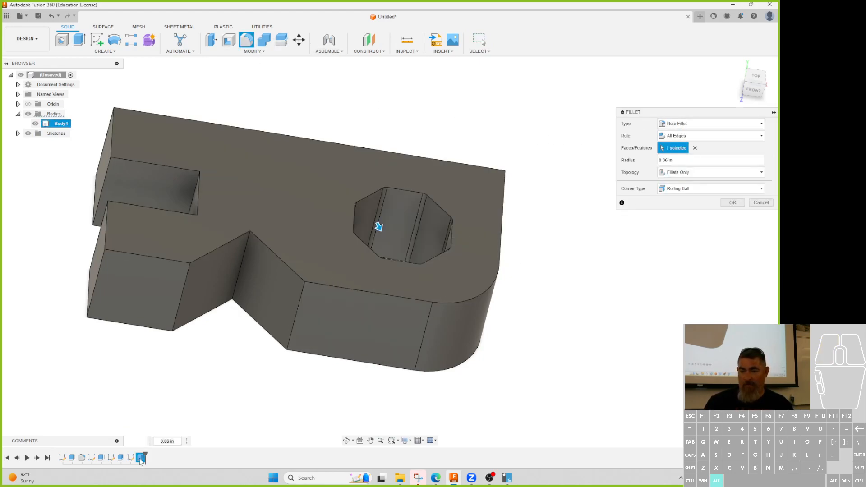
pyautogui.keyDown('shift'); pyautogui.moveTo(557, 267); pyautogui.dragTo(569, 305, button='middle'); pyautogui.keyUp('shift')
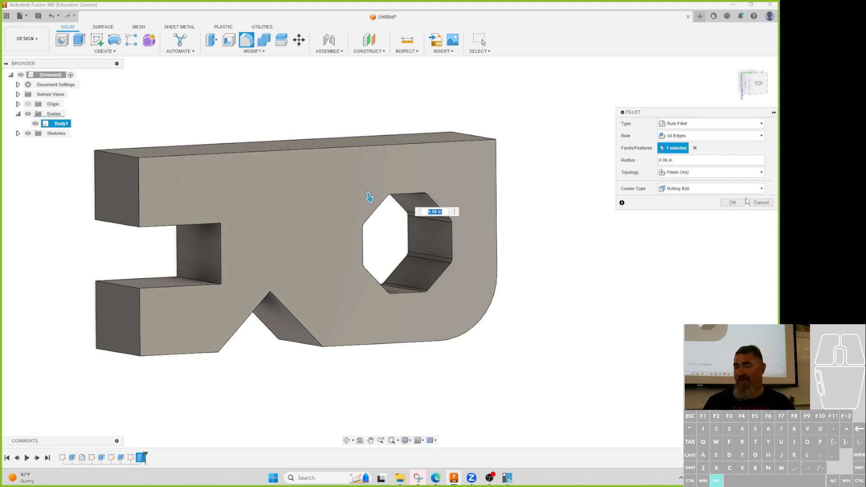
pyautogui.press('Escape')
pyautogui.keyDown('shift'); pyautogui.moveTo(662, 305); pyautogui.dragTo(647, 265, button='middle'); pyautogui.keyUp('shift')
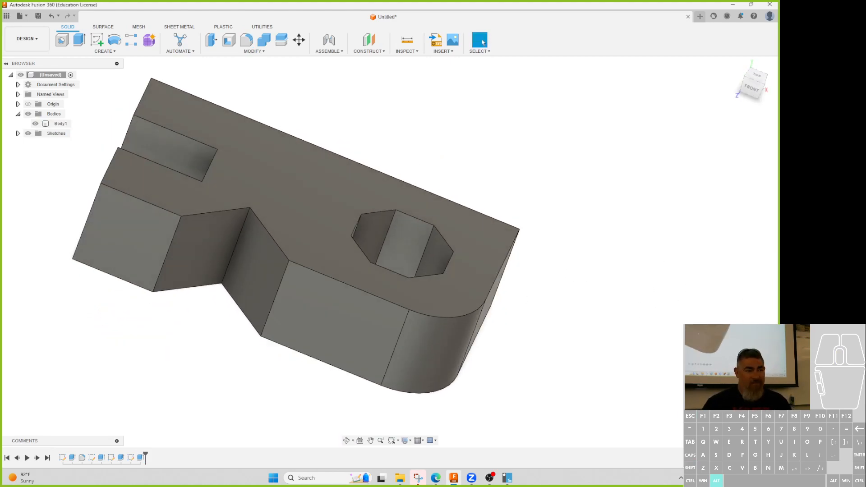
pyautogui.click(174, 244)
pyautogui.moveTo(284, 247); pyautogui.dragTo(571, 349, button='middle')
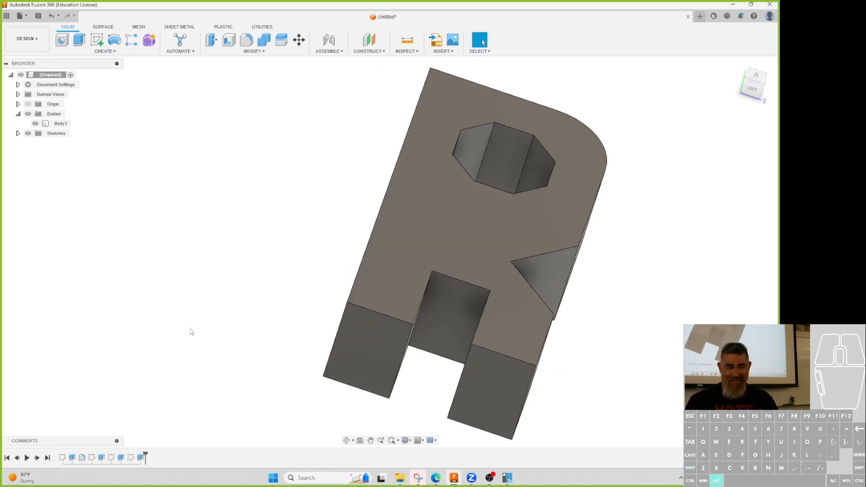
pyautogui.scroll(-1, 179, 304)
pyautogui.moveTo(176, 296); pyautogui.dragTo(444, 436, button='middle')
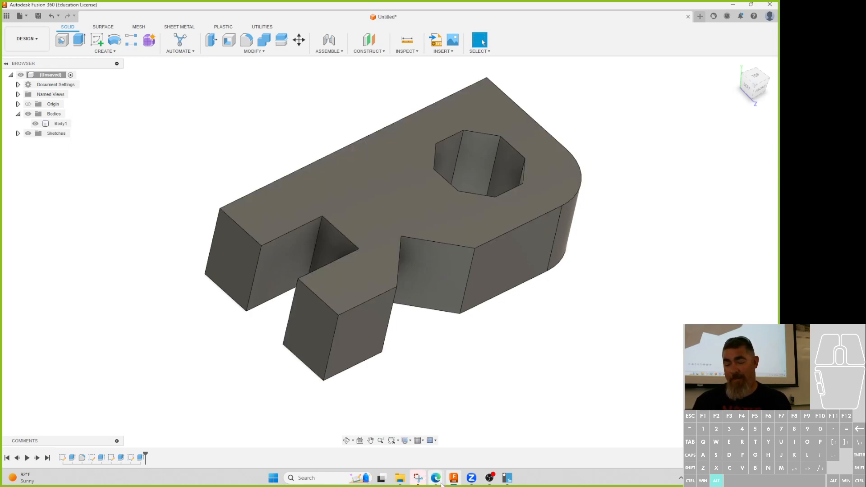
pyautogui.moveTo(444, 478)
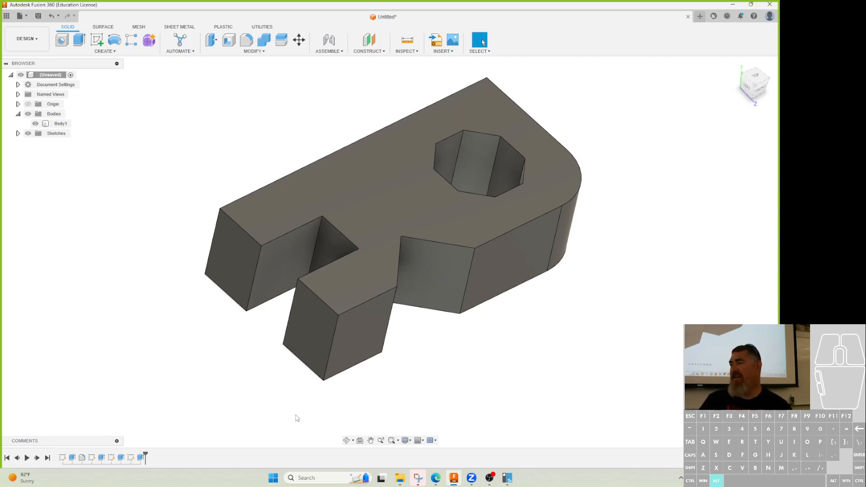
# Step: Start a new sketch on the body's top face
pyautogui.click(101, 43)
pyautogui.click(384, 169)
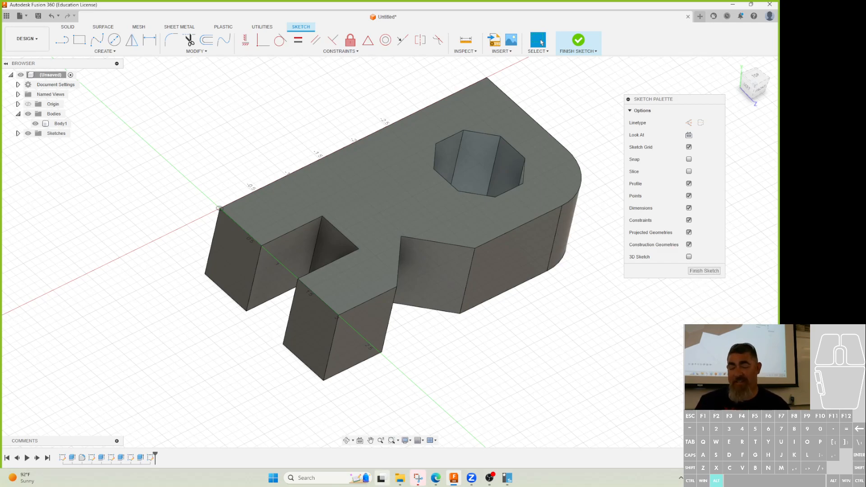
# Step: Switch to the Edge browser and expand the Handle Adapter drawing thread in the Topic 2.2.2 discussion
pyautogui.moveTo(436, 468)
pyautogui.click(363, 444)
pyautogui.scroll(10, 496, 282)
pyautogui.scroll(-10, 500, 282)
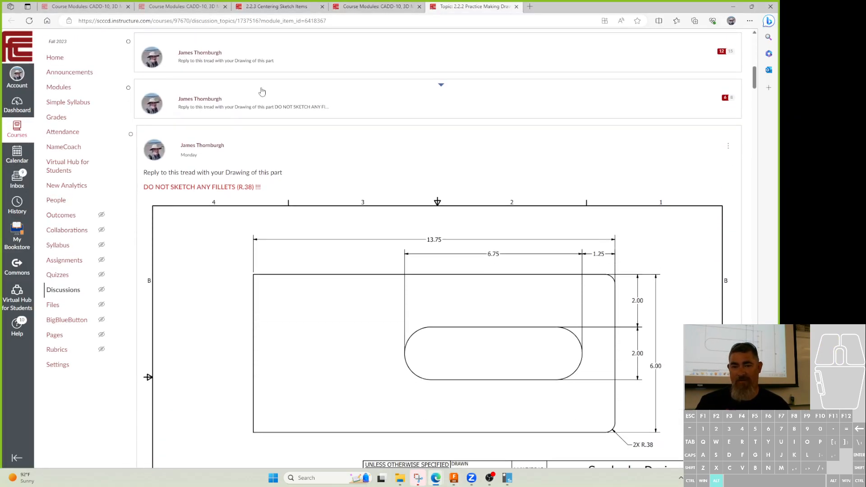
pyautogui.click(291, 94)
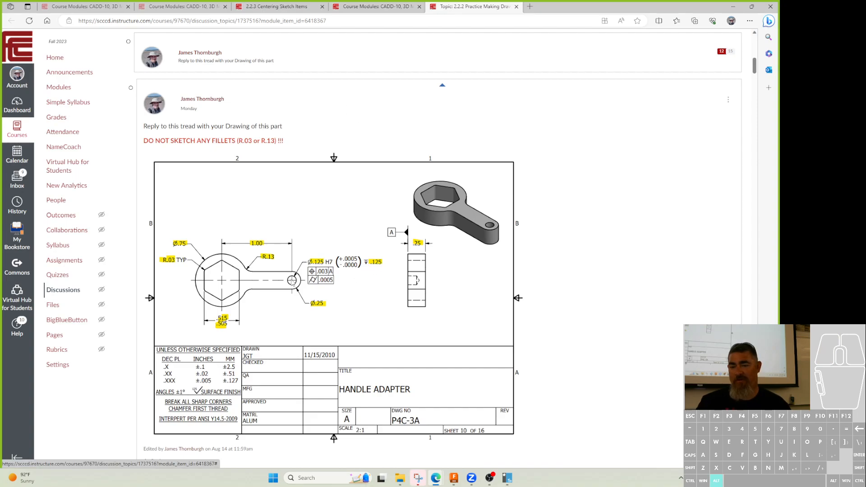
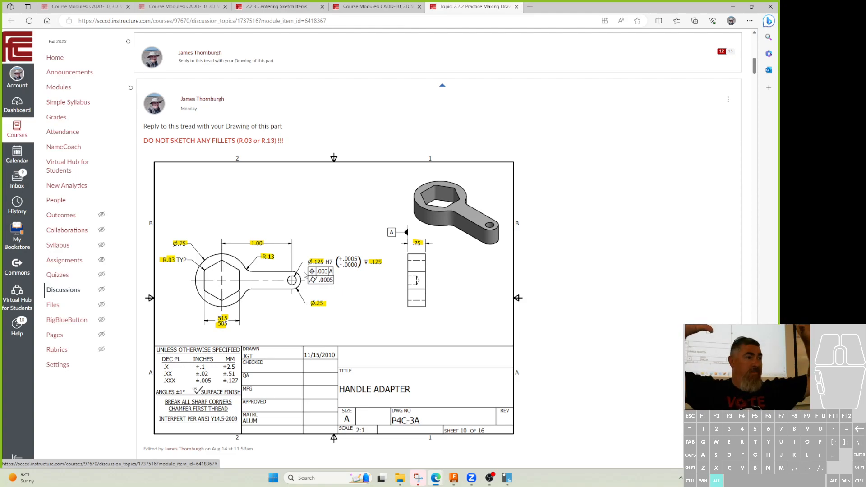
# Step: Review the Handle Adapter drawing replies and the Lid drawing's dimensions and R.38 corner fillets in the discussion
pyautogui.scroll(-15, 344, 245)
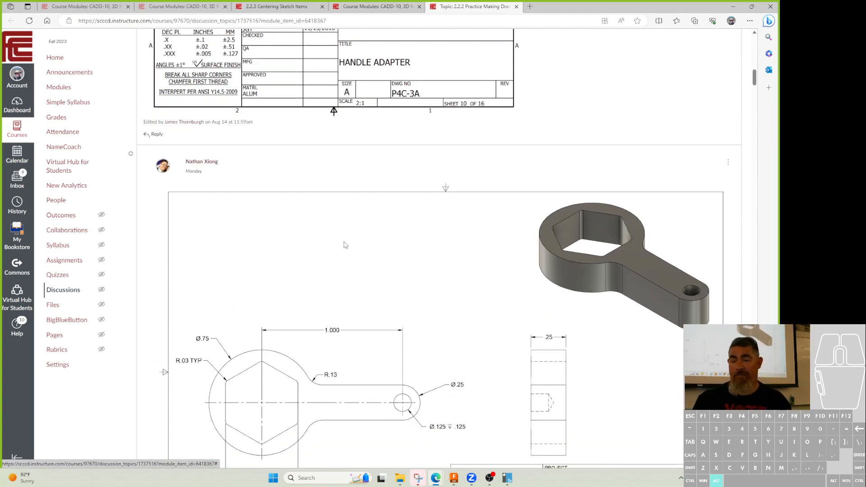
pyautogui.scroll(-15, 351, 239)
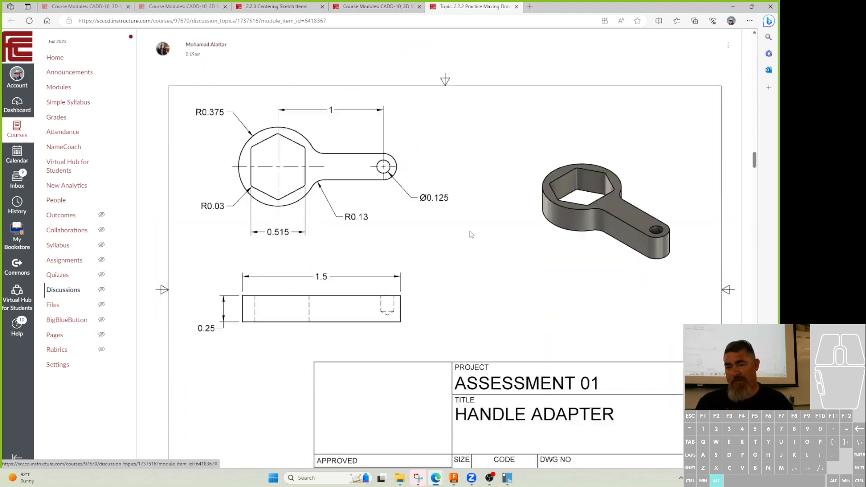
pyautogui.scroll(-15, 498, 265)
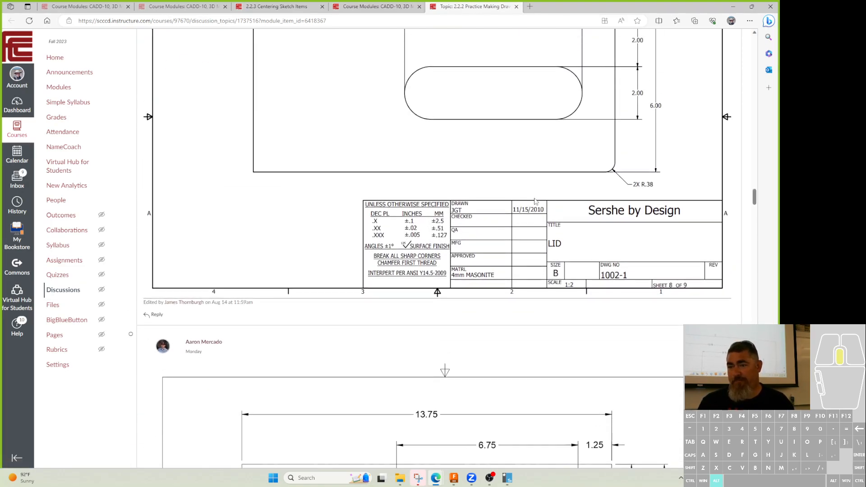
pyautogui.scroll(3, 591, 82)
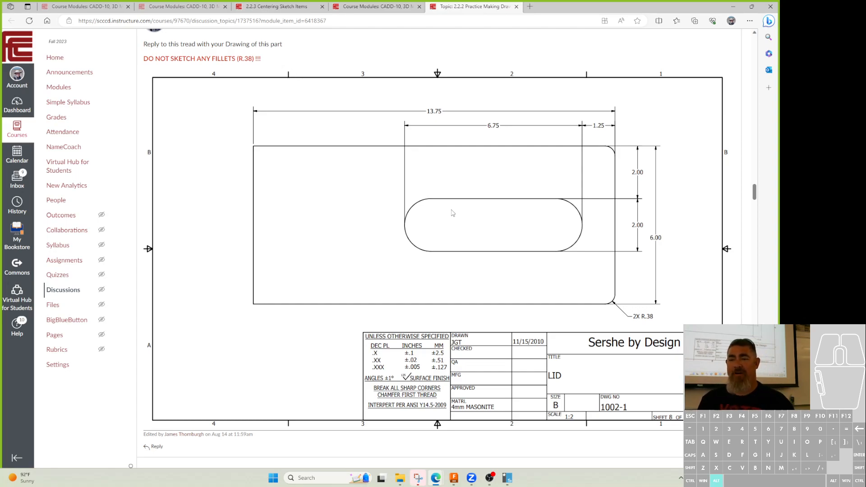
pyautogui.scroll(8, 453, 213)
pyautogui.scroll(-7, 615, 219)
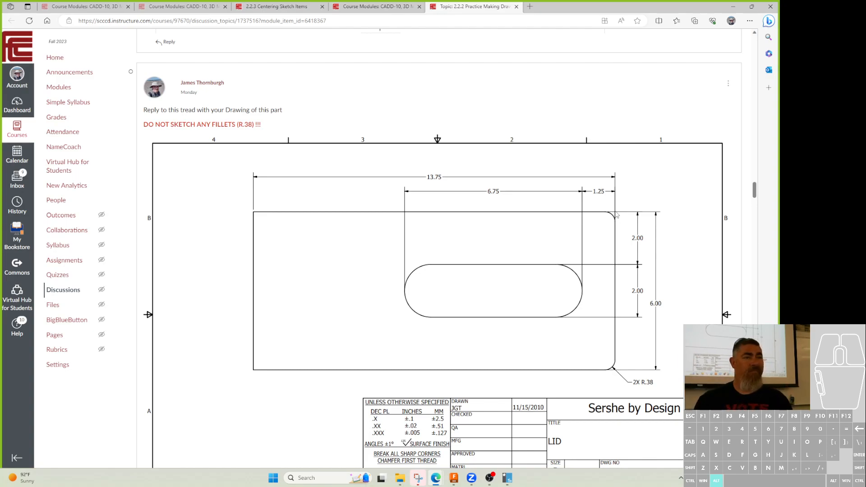
pyautogui.scroll(1, 617, 215)
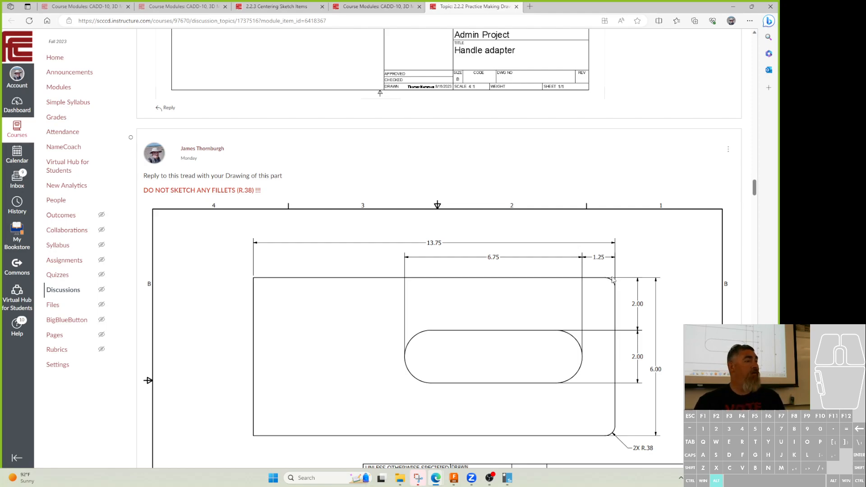
pyautogui.scroll(6, 586, 296)
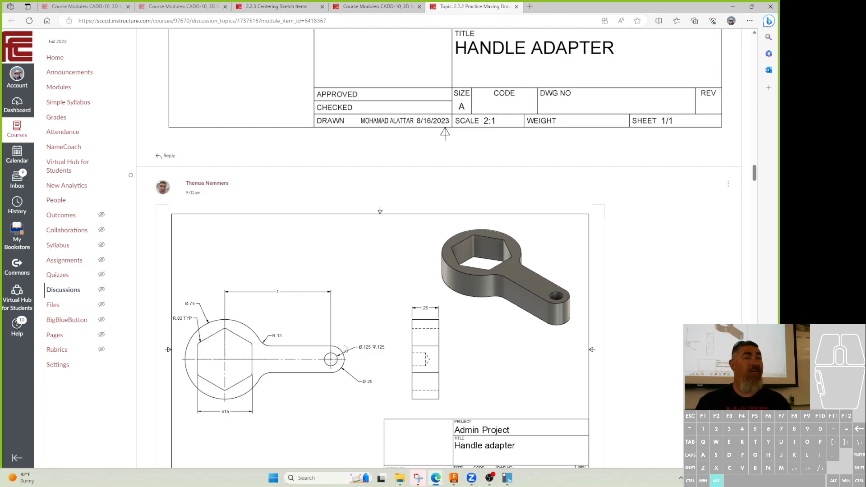
# Step: Return to Fusion 360 and sketch a small rectangle on the top face between the rectangular notch and the octagonal hole
pyautogui.click(733, 7)
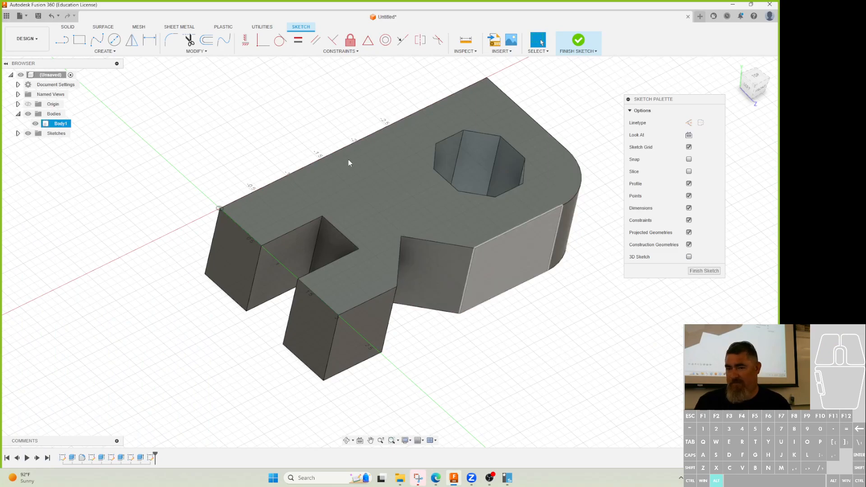
pyautogui.click(74, 43)
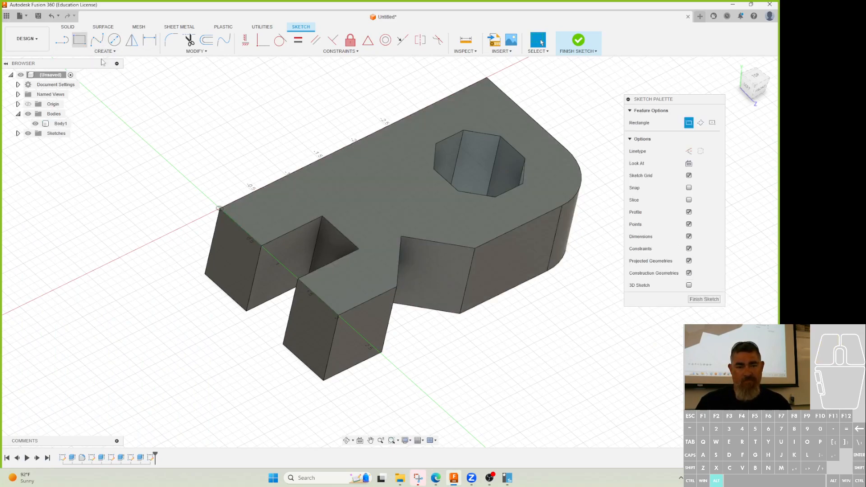
pyautogui.click(351, 183)
pyautogui.click(411, 202)
pyautogui.press('Escape')
pyautogui.scroll(2, 141, 59)
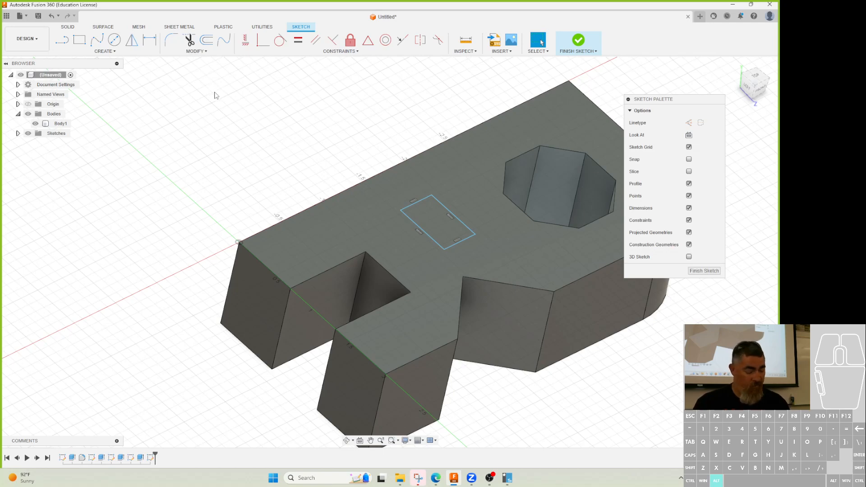
# Step: Dimension the sketched rectangle on the top face to 0.5 in by 0.75 in
pyautogui.press('d')
pyautogui.click(409, 198)
pyautogui.click(378, 141)
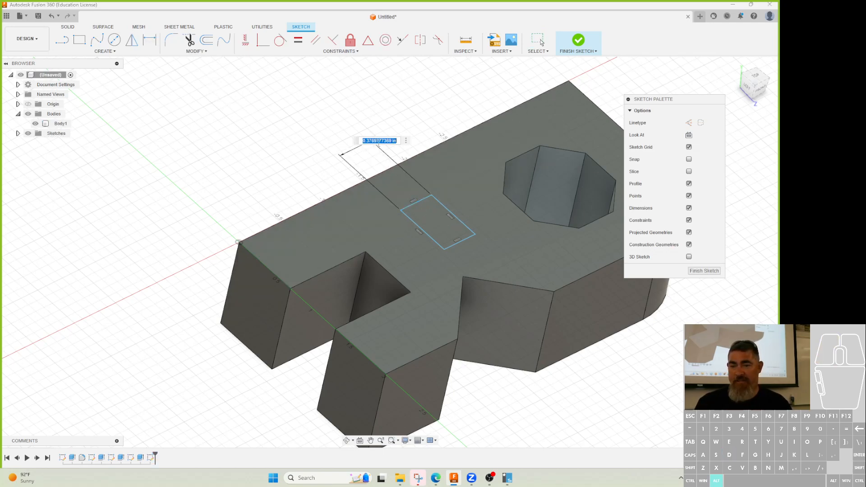
pyautogui.write('.5')
pyautogui.press('Return')
pyautogui.click(428, 238)
pyautogui.click(414, 254)
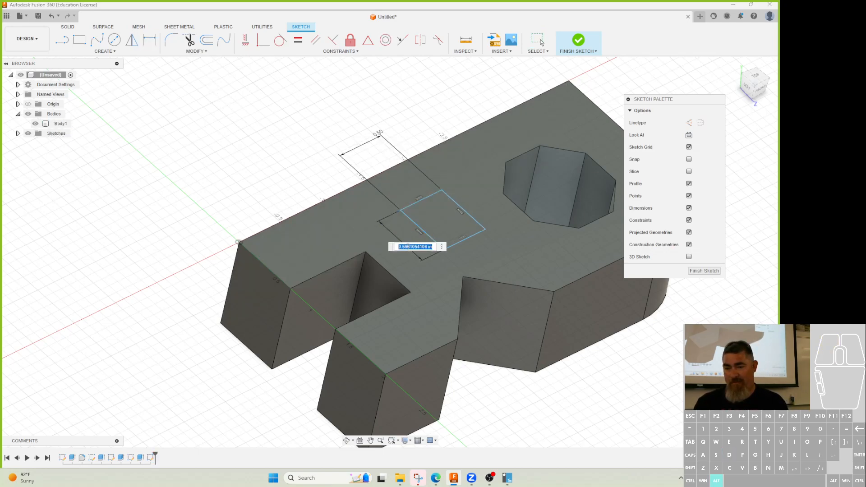
pyautogui.write('.75')
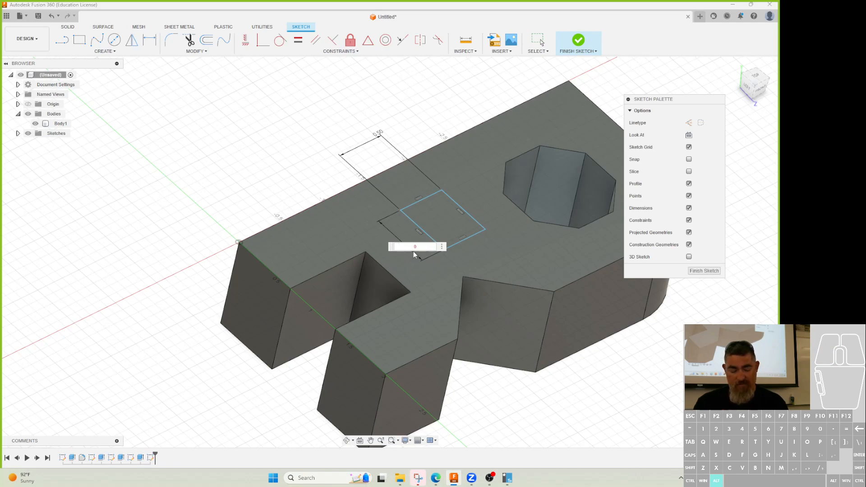
pyautogui.press('Return')
# Step: Dimension the rectangle's short side 0.5 in from the body's long straight edge
pyautogui.moveTo(350, 127); pyautogui.dragTo(233, 114, button='middle')
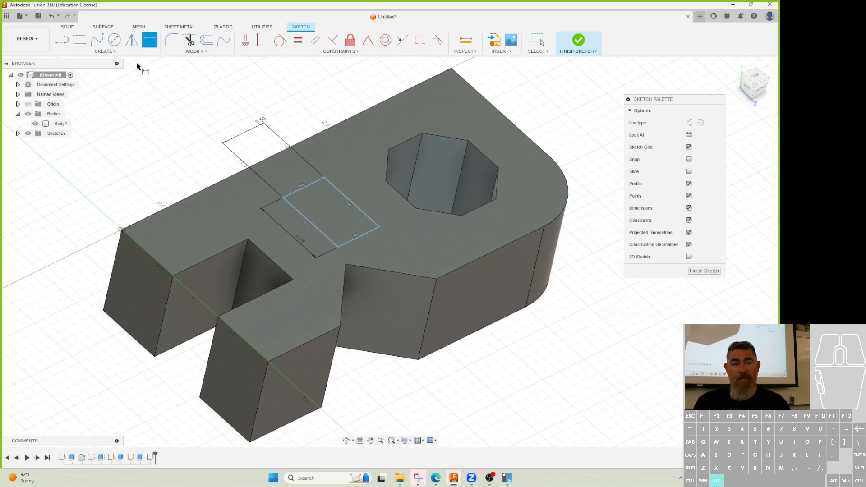
pyautogui.click(297, 195)
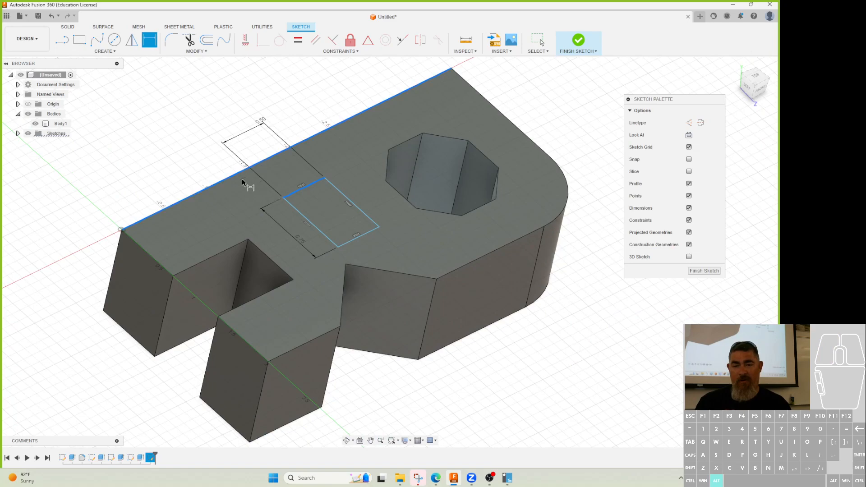
pyautogui.click(248, 183)
pyautogui.click(246, 194)
pyautogui.write('.5')
pyautogui.press('Return')
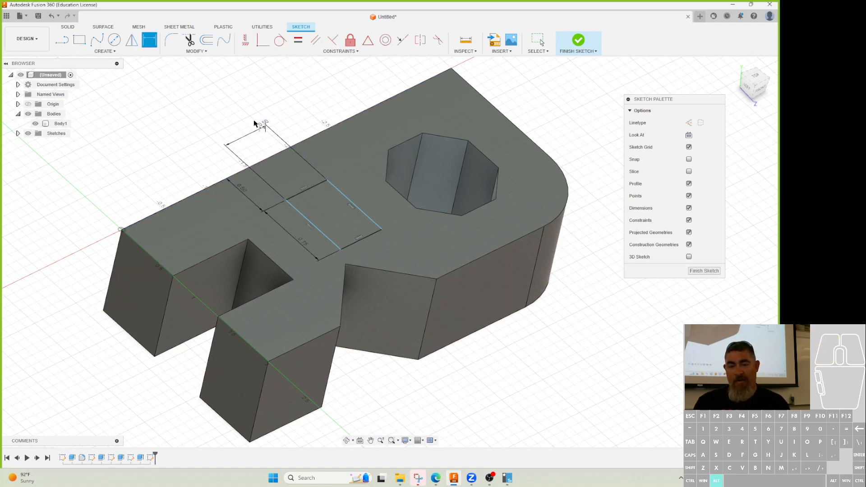
# Step: Round all four corners of the rectangle with one enlarged sketch fillet and finish the sketch
pyautogui.click(171, 40)
pyautogui.click(302, 196)
pyautogui.click(300, 213)
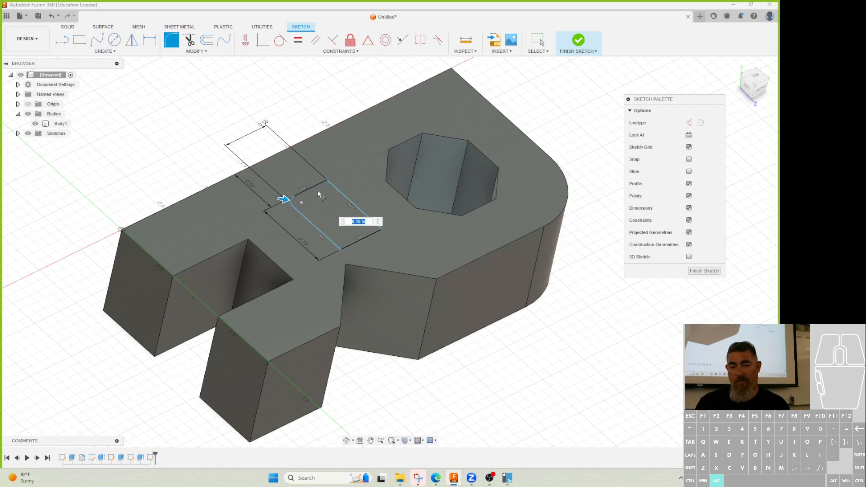
pyautogui.scroll(-4, 279, 207)
pyautogui.click(336, 169)
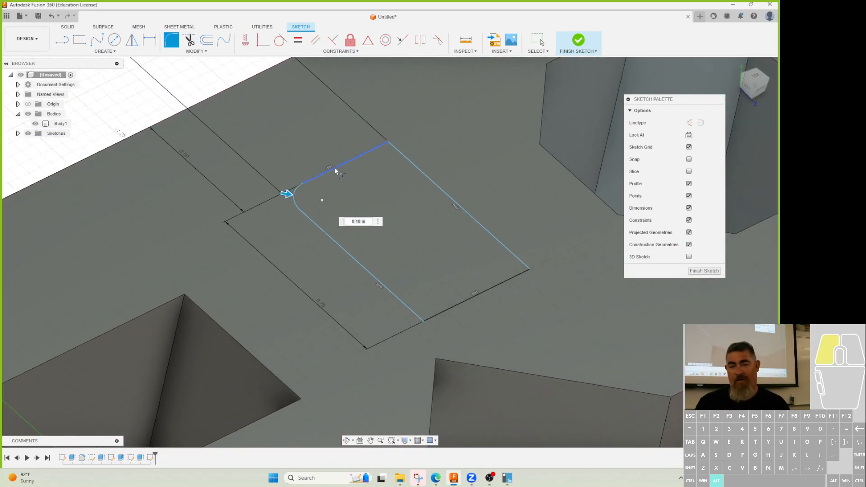
pyautogui.click(424, 174)
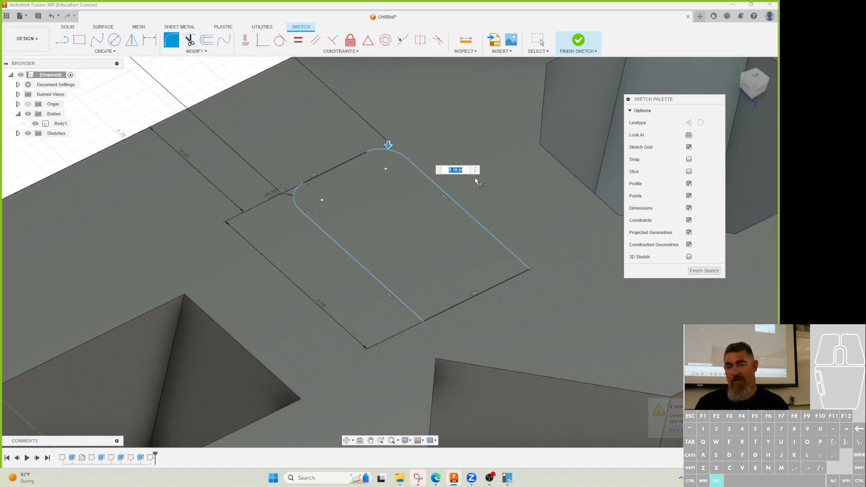
pyautogui.click(501, 248)
pyautogui.click(485, 294)
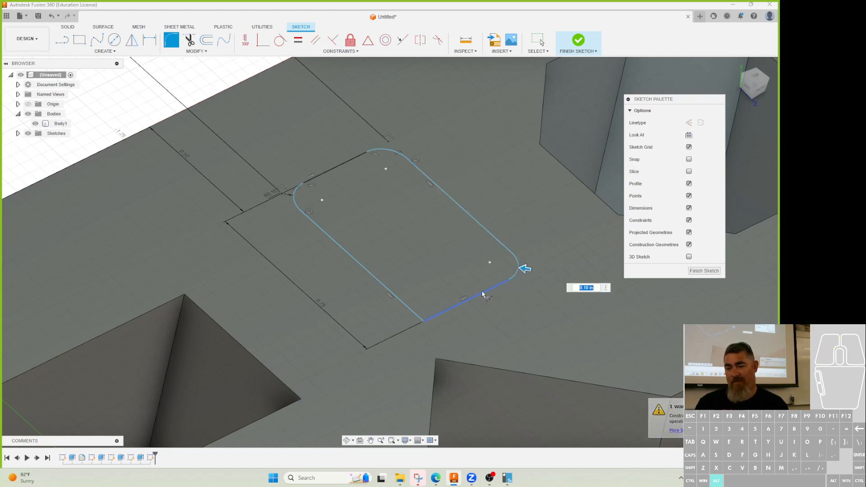
pyautogui.click(467, 302)
pyautogui.click(416, 314)
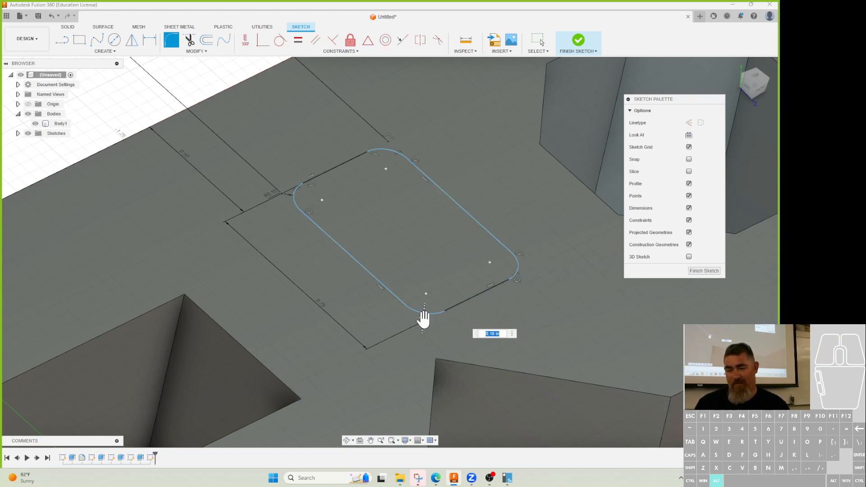
pyautogui.moveTo(423, 318)
pyautogui.mouseDown()
pyautogui.moveTo(426, 308)
pyautogui.moveTo(421, 314)
pyautogui.mouseUp()
pyautogui.click(715, 270)
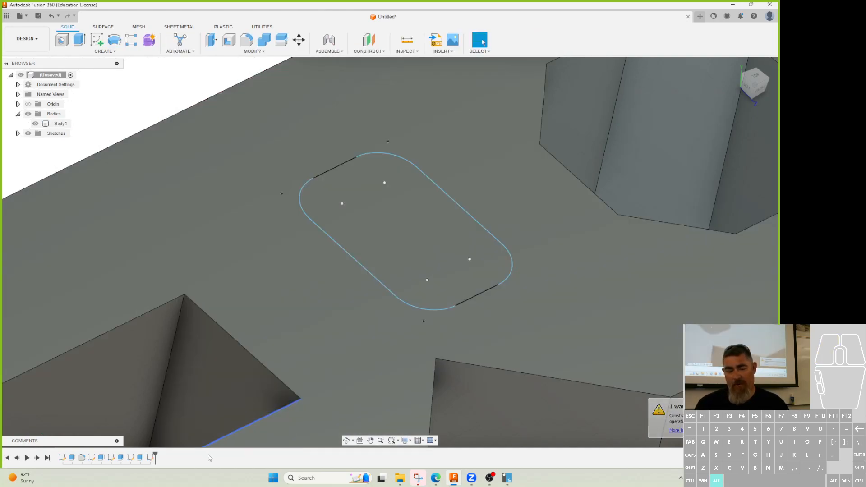
# Step: Reopen the rounded rectangle's sketch and move its edge-offset dimension farther from the profile
pyautogui.doubleClick(142, 460)
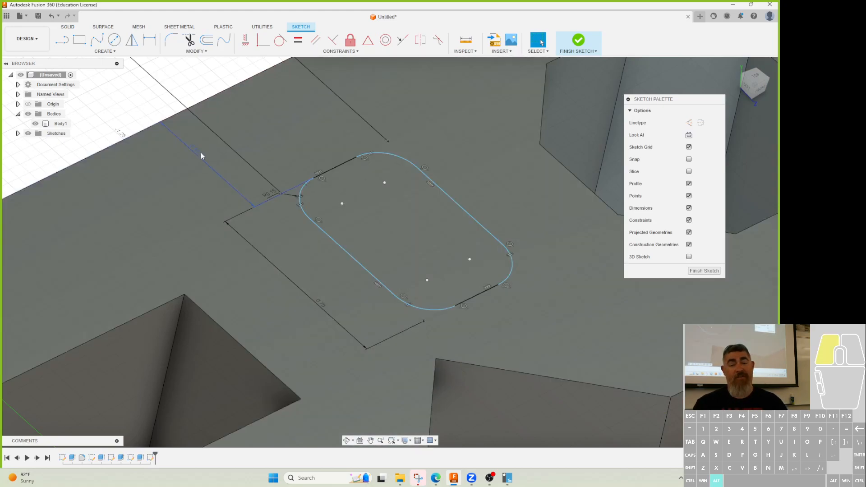
pyautogui.moveTo(202, 153); pyautogui.dragTo(178, 175)
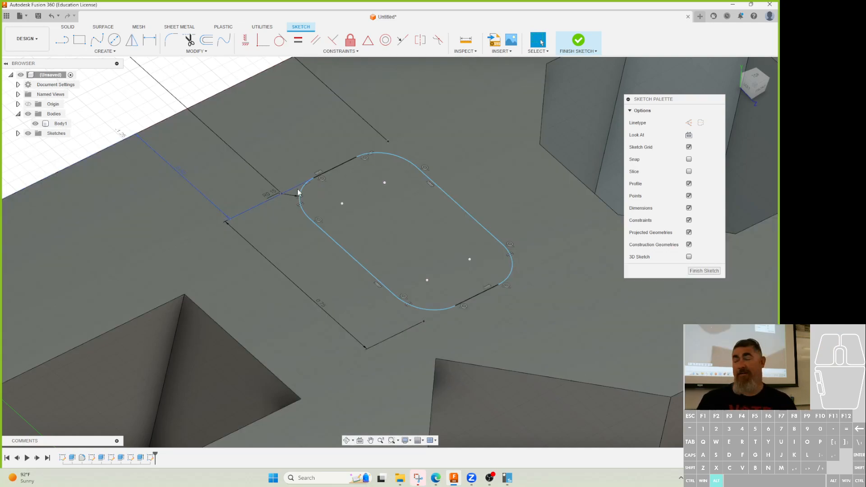
pyautogui.scroll(-3, 298, 191)
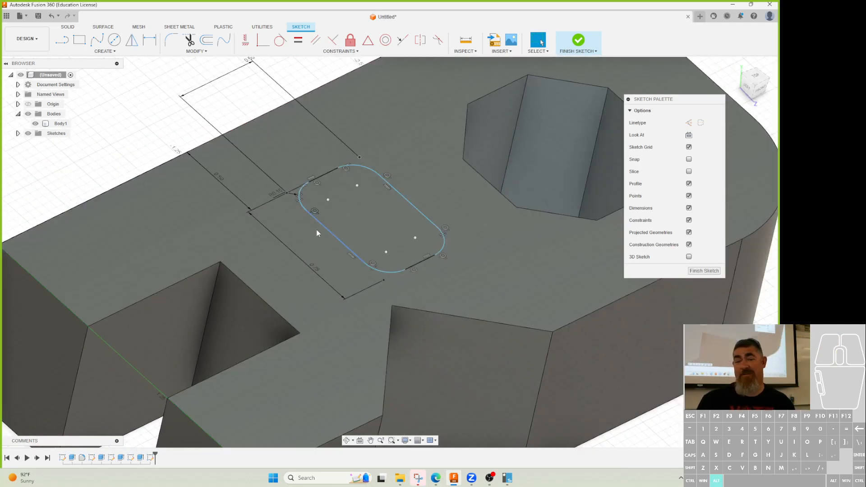
pyautogui.scroll(-1, 316, 234)
pyautogui.doubleClick(299, 202)
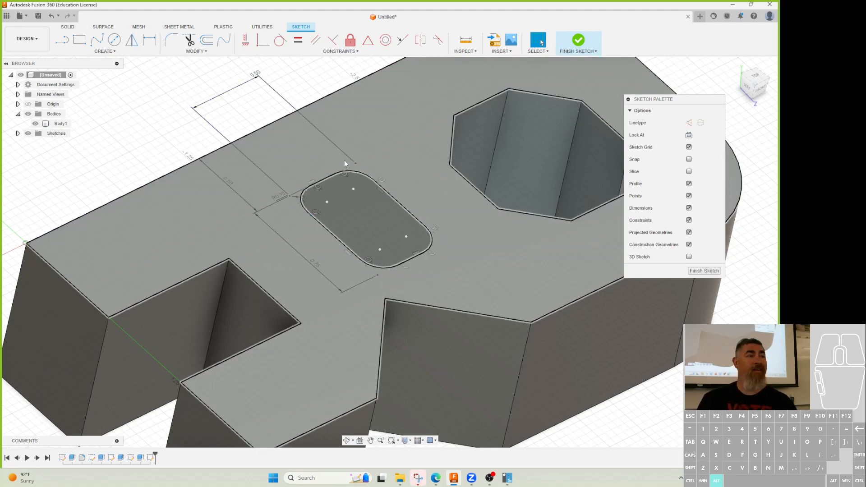
pyautogui.press('Escape')
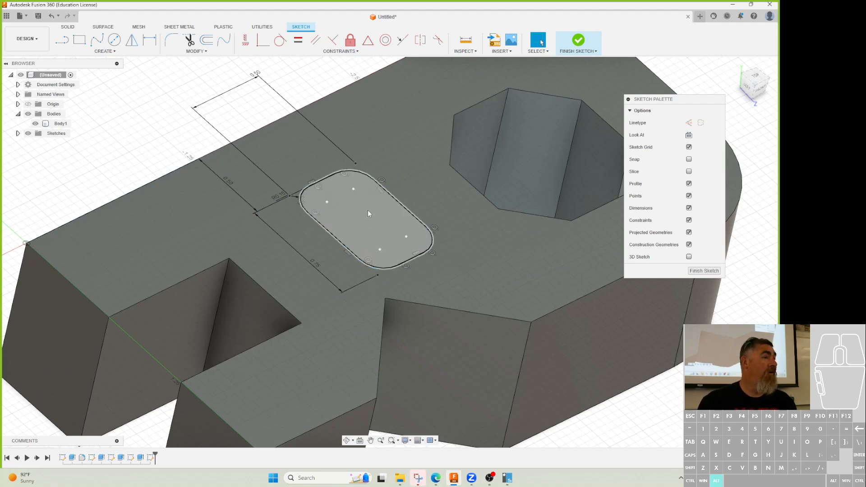
# Step: Undo the fillets, dimensions and rectangle until the top-face sketch is empty
pyautogui.scroll(-3, 367, 209)
pyautogui.hotkey('ctrl', 'z')
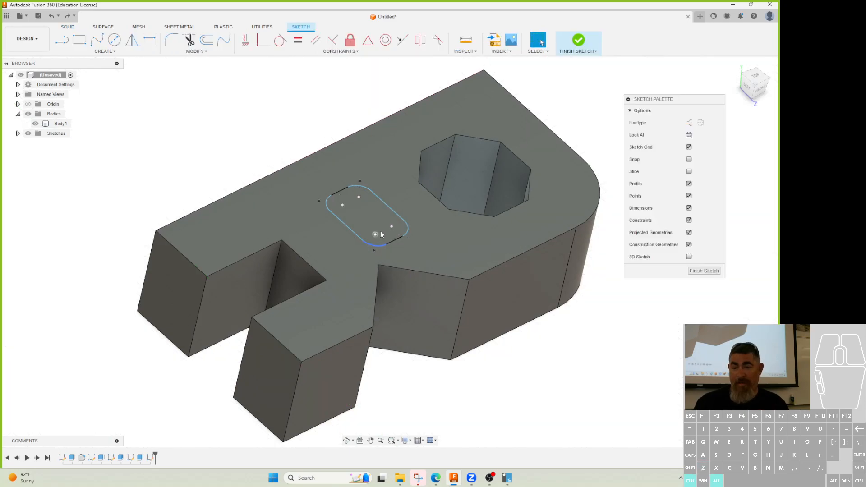
pyautogui.hotkey('ctrl', 'z')
pyautogui.hotkey('ctrl', 'z')
pyautogui.hotkey('ctrl', 'z')
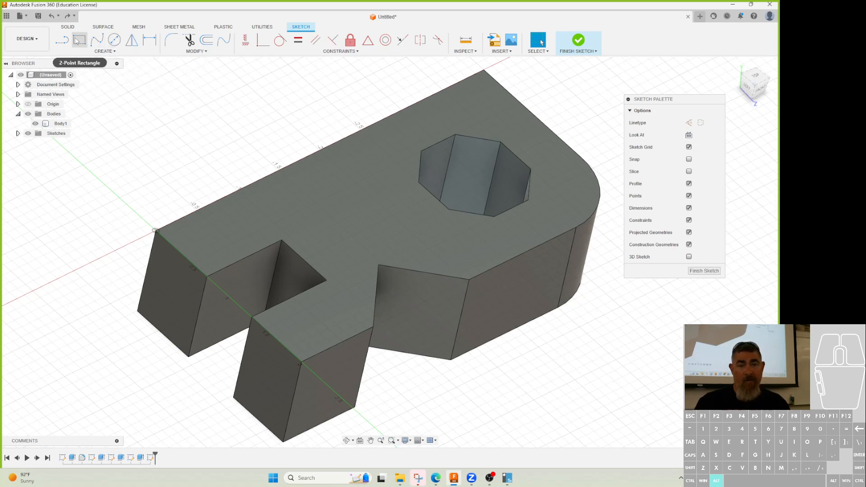
# Step: Sketch a closed, roughly triangular outline of alternating lines and arcs on the top face between the notch and the octagonal hole
pyautogui.click(62, 40)
pyautogui.click(333, 207)
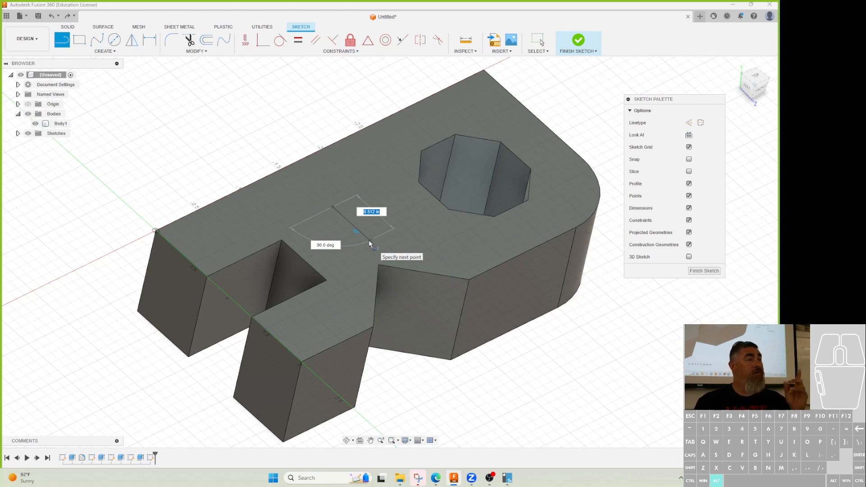
pyautogui.moveTo(370, 242); pyautogui.dragTo(428, 245)
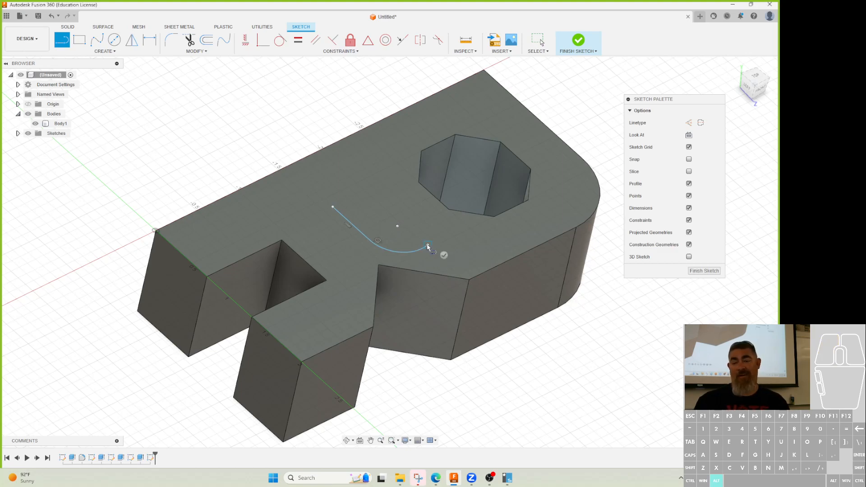
pyautogui.moveTo(418, 202); pyautogui.dragTo(381, 175)
pyautogui.click(345, 186)
pyautogui.moveTo(313, 208); pyautogui.dragTo(333, 209)
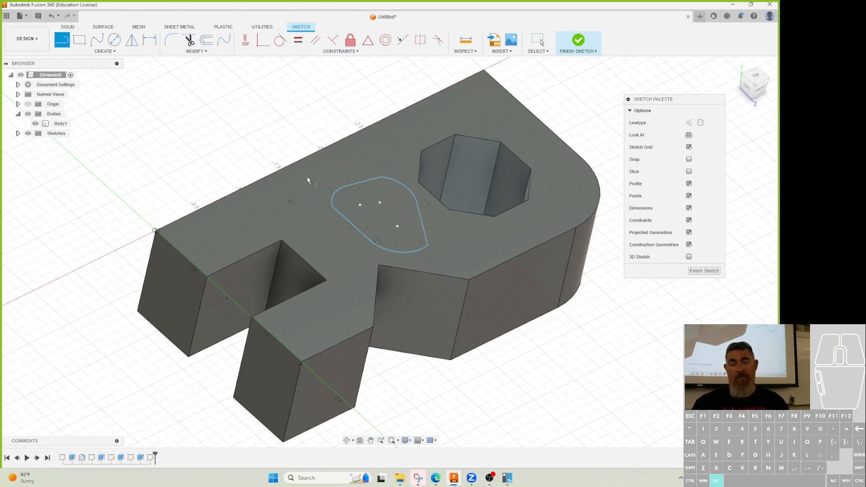
# Step: Make the outline's adjoining lines and arcs tangent and reshape it into a larger rounded triangle
pyautogui.click(280, 39)
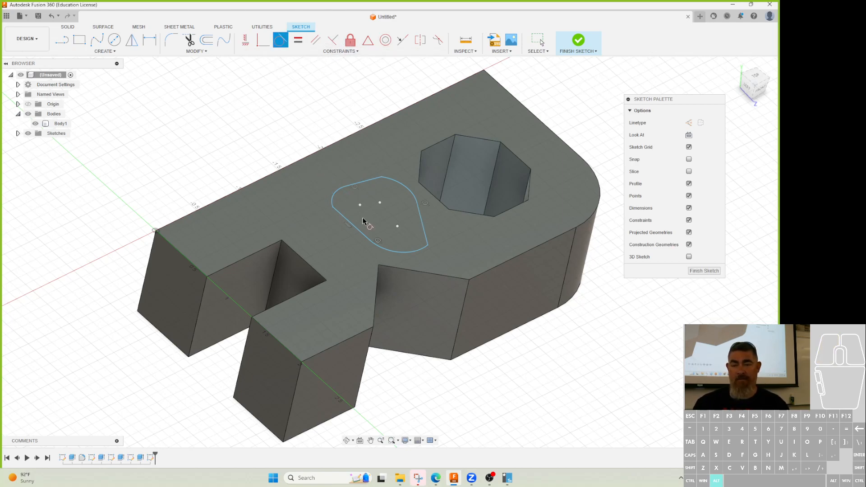
pyautogui.click(336, 194)
pyautogui.click(427, 251)
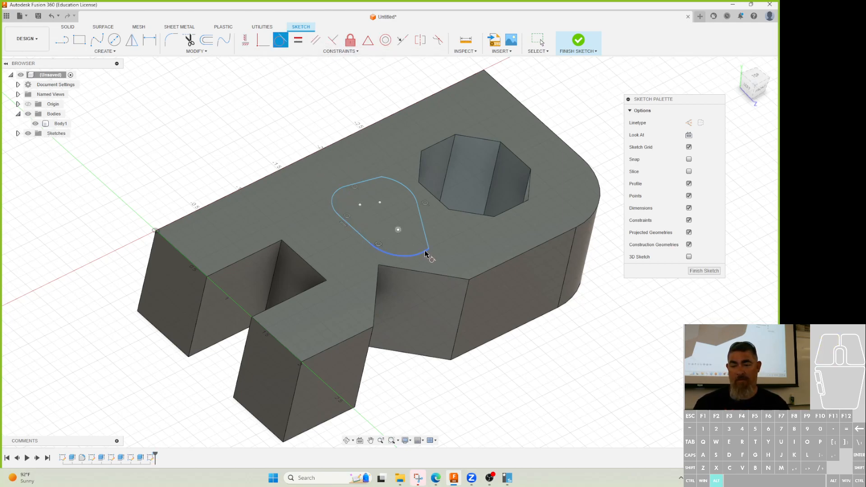
pyautogui.click(400, 178)
pyautogui.click(387, 176)
pyautogui.press('Escape')
pyautogui.moveTo(391, 200)
pyautogui.mouseDown()
pyautogui.moveTo(409, 209)
pyautogui.moveTo(397, 245)
pyautogui.moveTo(340, 197)
pyautogui.moveTo(373, 196)
pyautogui.moveTo(397, 210)
pyautogui.moveTo(403, 231)
pyautogui.moveTo(358, 250)
pyautogui.mouseUp()
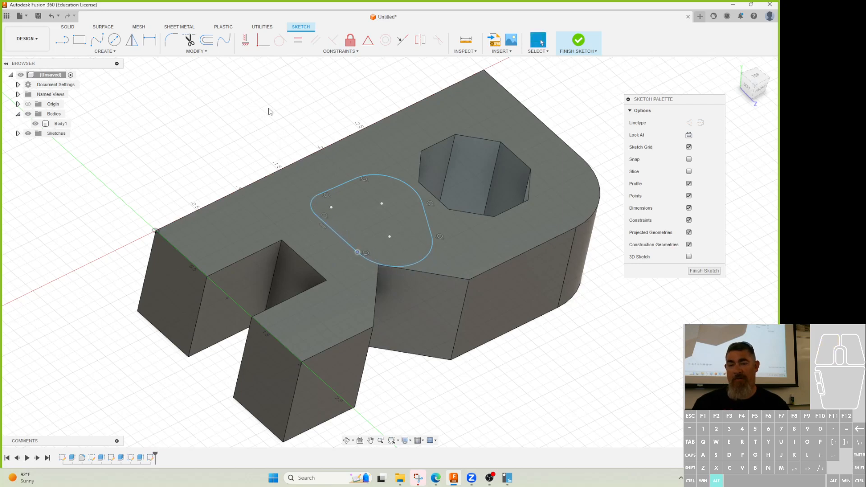
# Step: Make the arcs at both ends of the outline's long slanted line equal and adjust the third arc's position
pyautogui.click(299, 40)
pyautogui.click(314, 201)
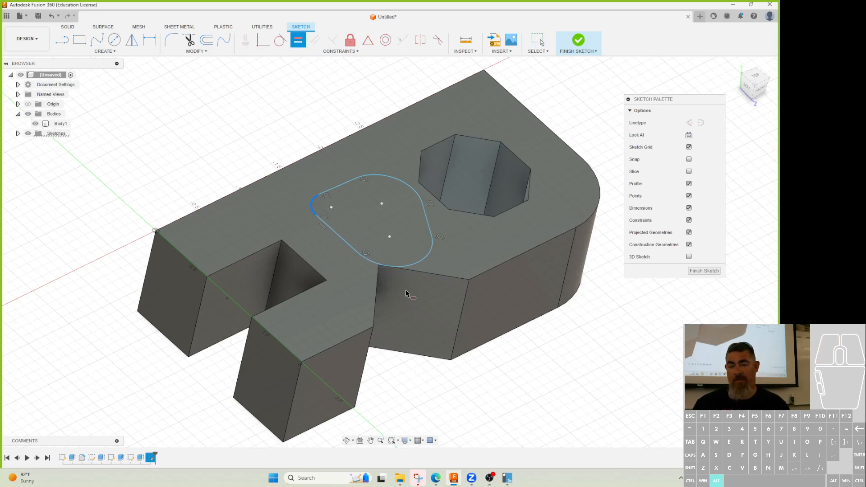
pyautogui.click(409, 267)
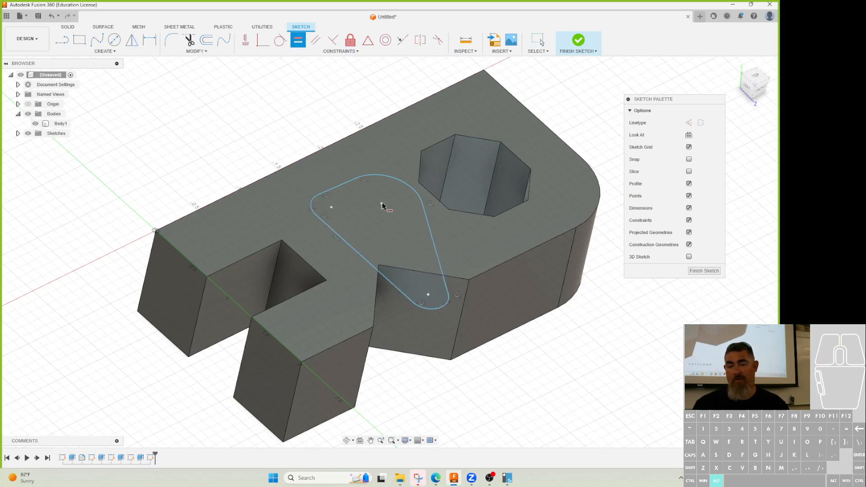
pyautogui.press('Escape')
pyautogui.moveTo(386, 205)
pyautogui.mouseDown()
pyautogui.moveTo(388, 213)
pyautogui.moveTo(374, 191)
pyautogui.moveTo(391, 201)
pyautogui.mouseUp()
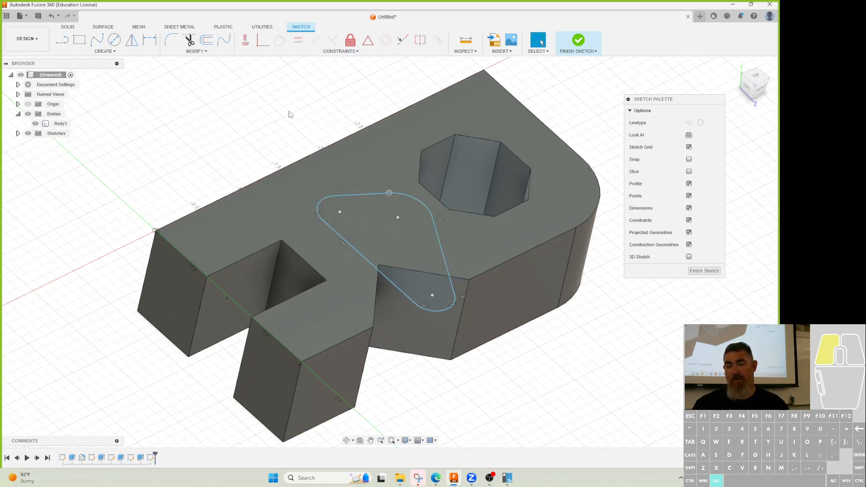
# Step: Make the two lines adjoining the arc nearest the octagonal hole equal and pull the outline into a balanced rounded triangle
pyautogui.click(298, 40)
pyautogui.click(366, 196)
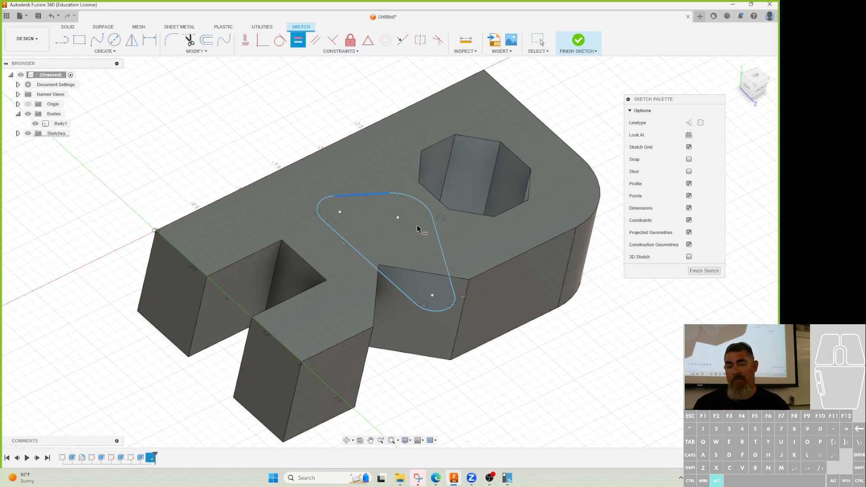
pyautogui.click(437, 237)
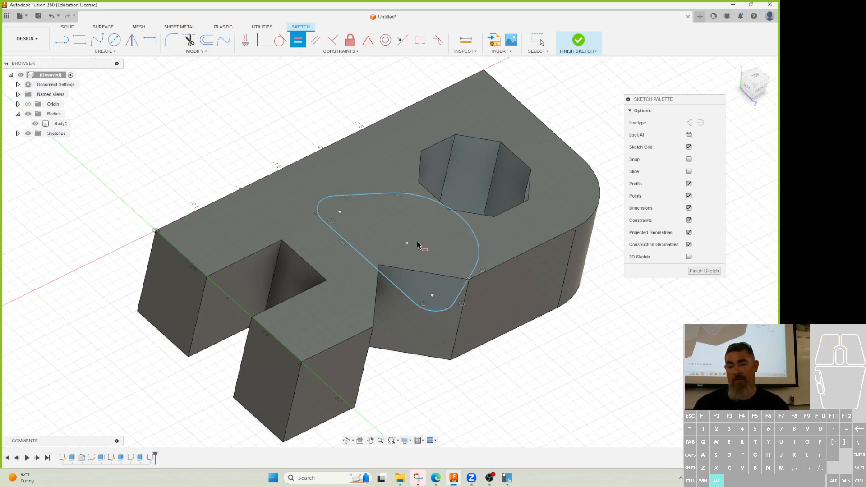
pyautogui.press('Escape')
pyautogui.moveTo(406, 246)
pyautogui.mouseDown()
pyautogui.moveTo(412, 209)
pyautogui.moveTo(396, 213)
pyautogui.moveTo(385, 197)
pyautogui.moveTo(408, 184)
pyautogui.mouseUp()
pyautogui.moveTo(380, 152)
pyautogui.mouseDown()
pyautogui.moveTo(378, 177)
pyautogui.moveTo(386, 172)
pyautogui.mouseUp()
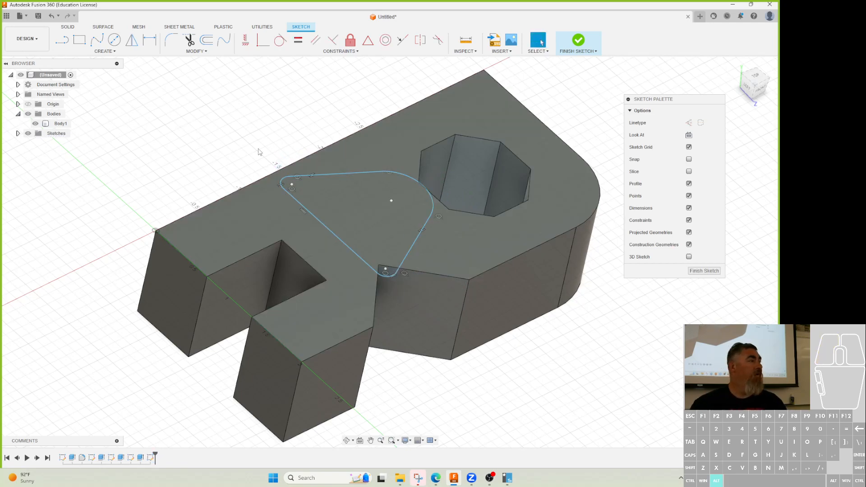
# Step: Dimension the distance between the centers of the two equal arcs as 1 in
pyautogui.press('d')
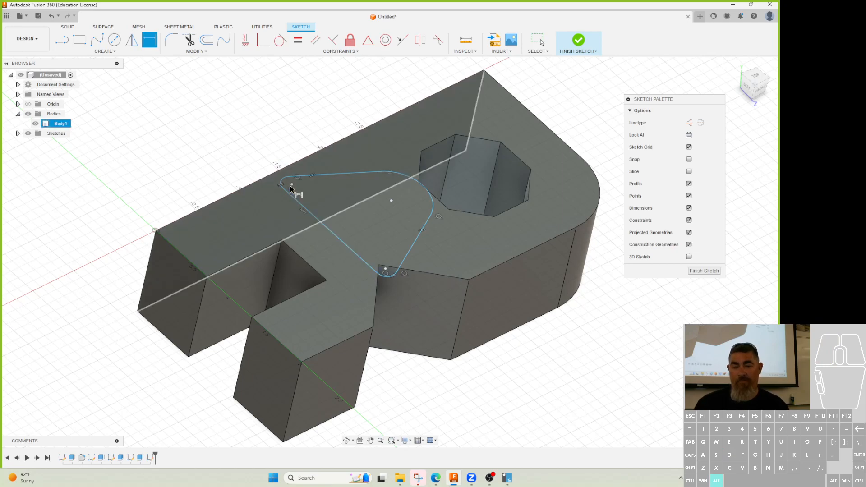
pyautogui.click(292, 185)
pyautogui.click(386, 270)
pyautogui.click(377, 233)
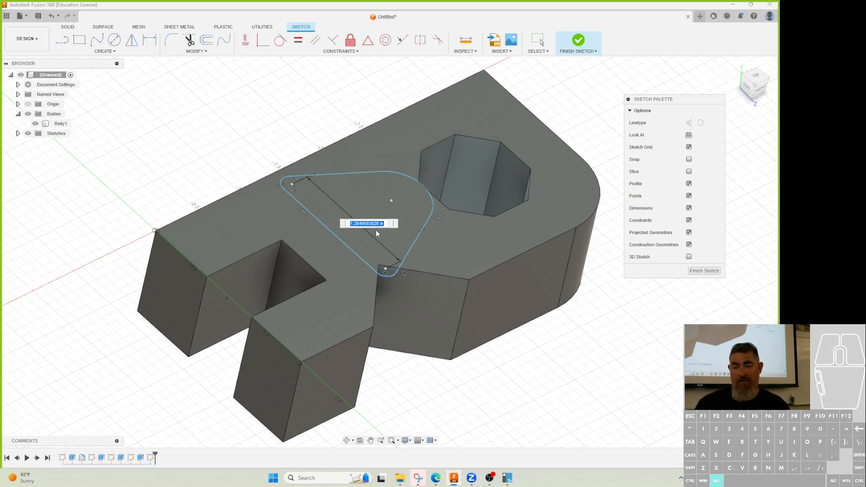
pyautogui.write('1')
pyautogui.press('Return')
# Step: Dimension the center of the arc nearest the octagonal hole 0.75 in from the opposite line
pyautogui.click(407, 208)
pyautogui.click(352, 247)
pyautogui.click(379, 222)
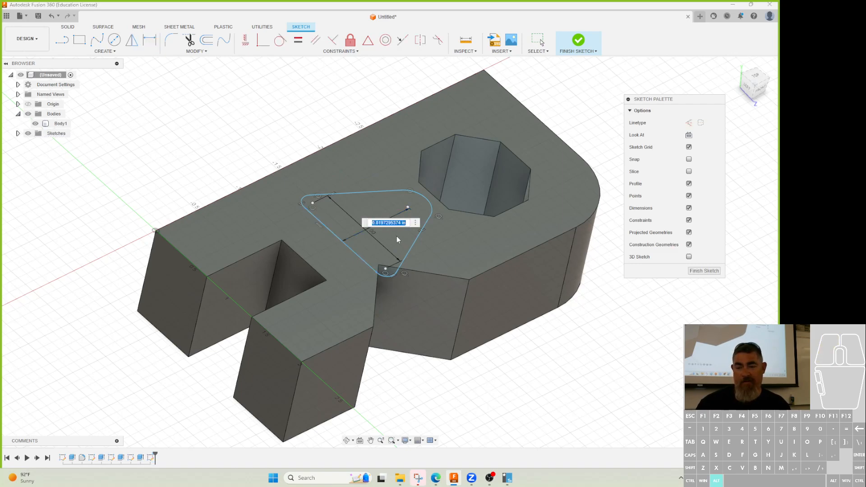
pyautogui.write('.75')
pyautogui.press('Return')
pyautogui.press('Escape')
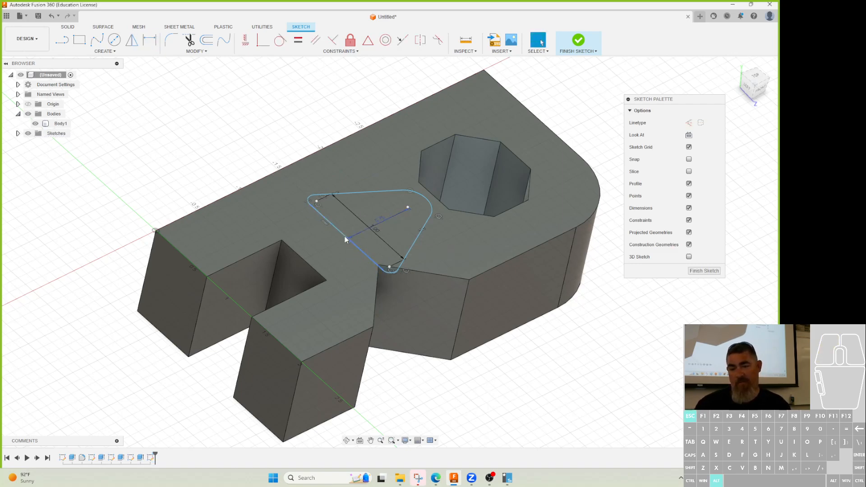
# Step: Reposition the outline slightly and dimension the radius of the arc nearest the part's long straight edge as 0.1 in
pyautogui.moveTo(316, 201); pyautogui.dragTo(307, 191)
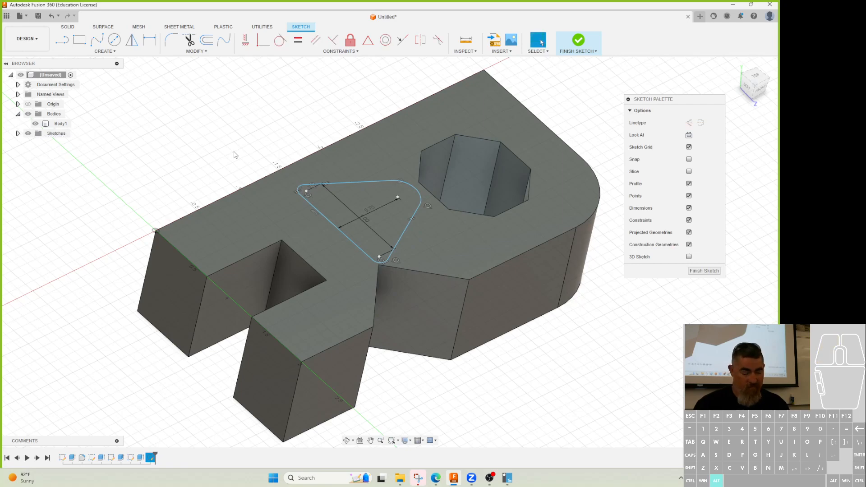
pyautogui.press('d')
pyautogui.click(258, 182)
pyautogui.click(306, 191)
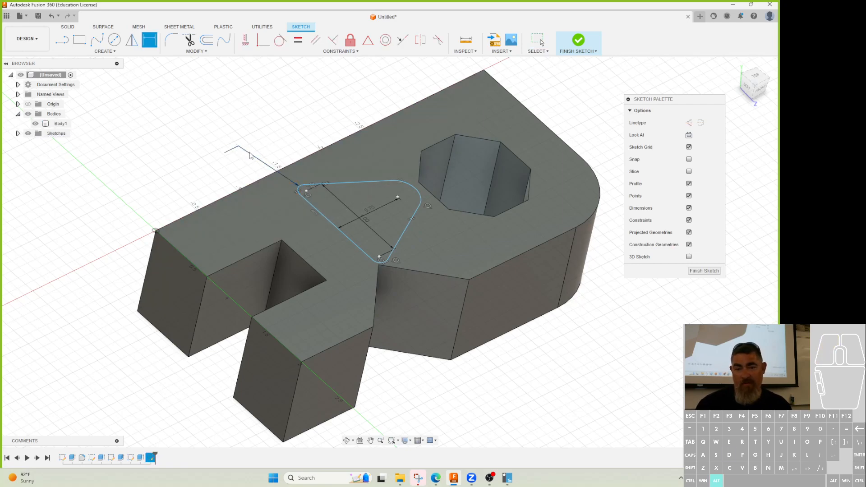
pyautogui.click(246, 146)
pyautogui.write('.1')
pyautogui.press('Return')
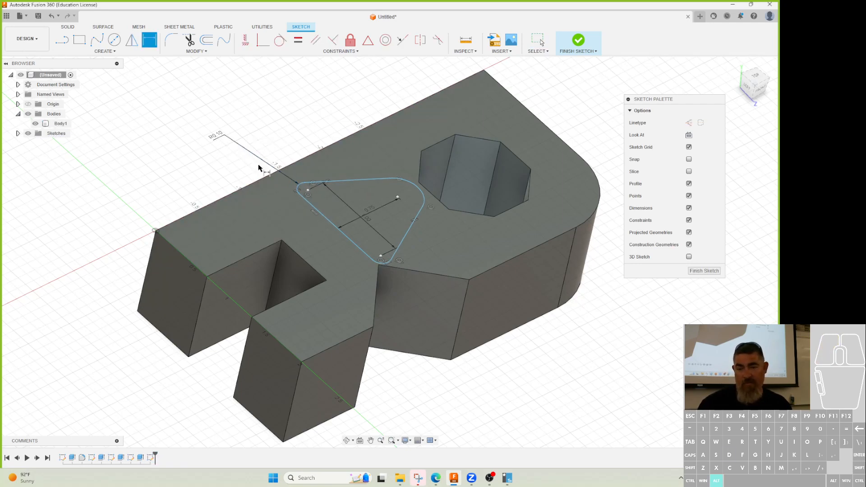
# Step: Make the arc nearest the octagonal hole equal to the 0.1 in arc and shift the outline toward the part's long edge
pyautogui.click(305, 40)
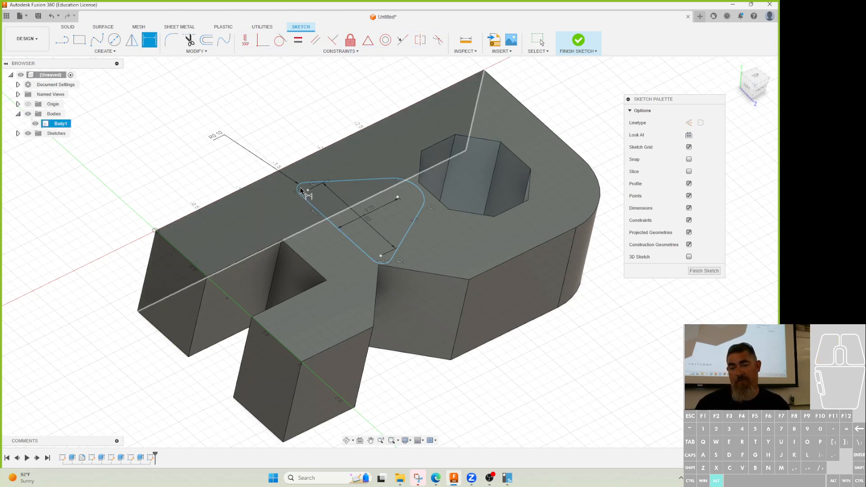
pyautogui.click(299, 188)
pyautogui.click(417, 192)
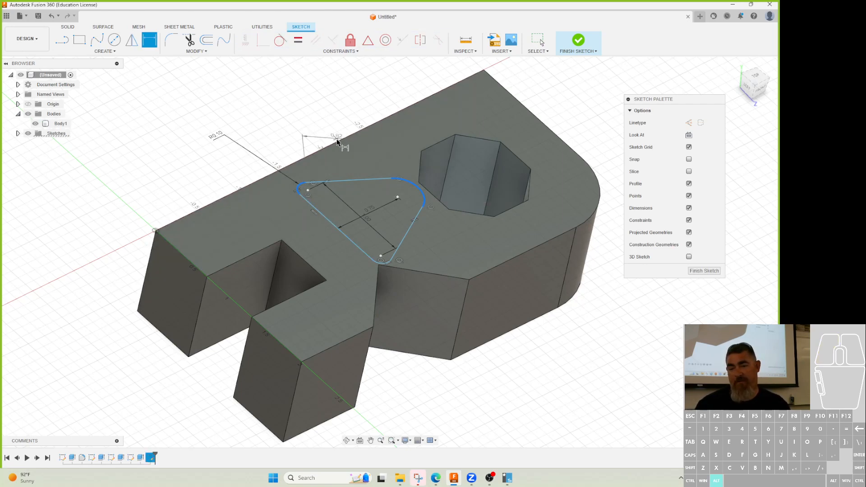
pyautogui.click(299, 39)
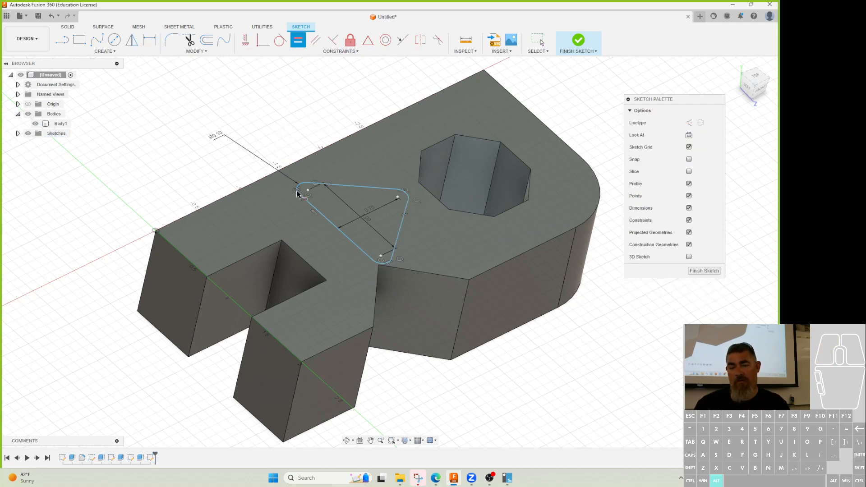
pyautogui.press('Escape')
pyautogui.moveTo(301, 186)
pyautogui.mouseDown()
pyautogui.moveTo(305, 172)
pyautogui.moveTo(288, 176)
pyautogui.mouseUp()
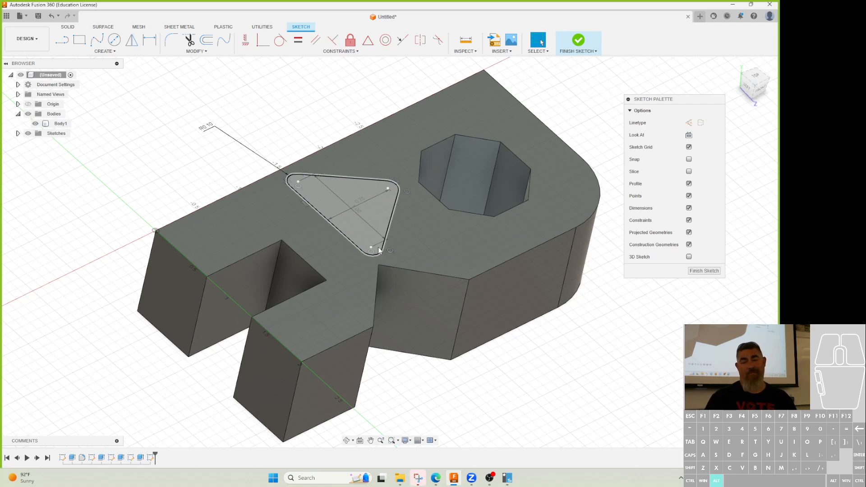
# Step: Draw two short lines from the ends of the arc nearest the octagonal hole, meeting at a point outside that arc
pyautogui.click(357, 210)
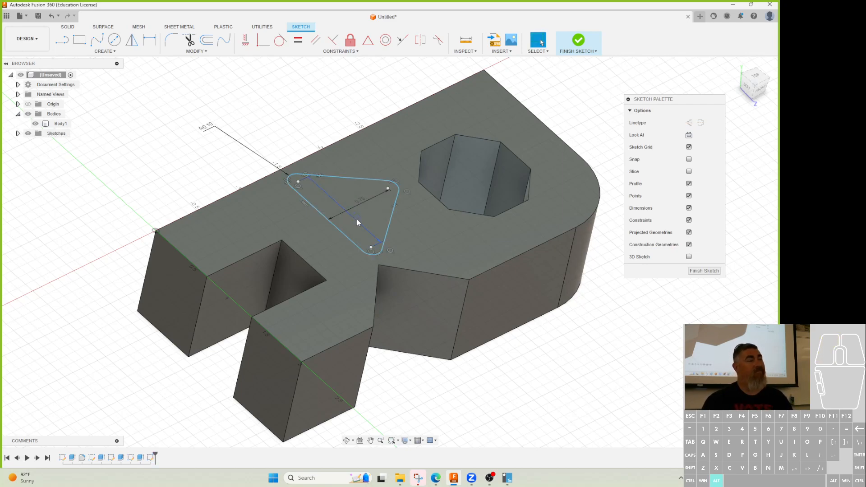
pyautogui.scroll(2, 354, 219)
pyautogui.scroll(1, 355, 223)
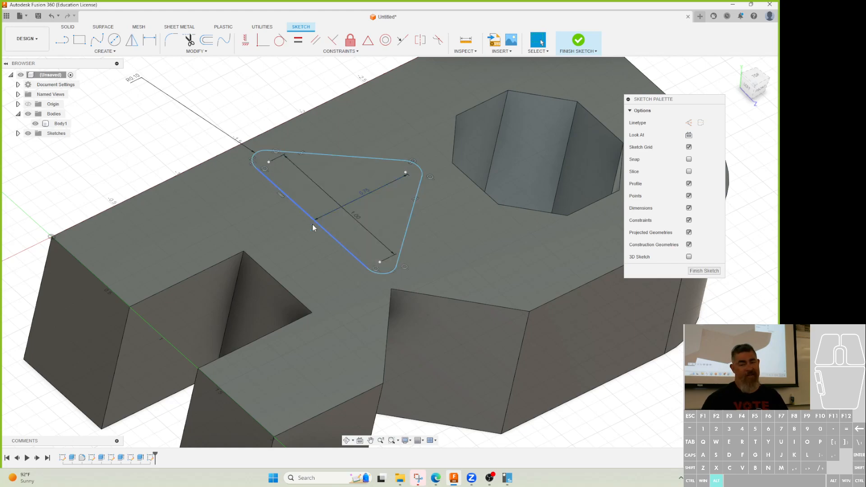
pyautogui.moveTo(306, 215); pyautogui.dragTo(302, 207)
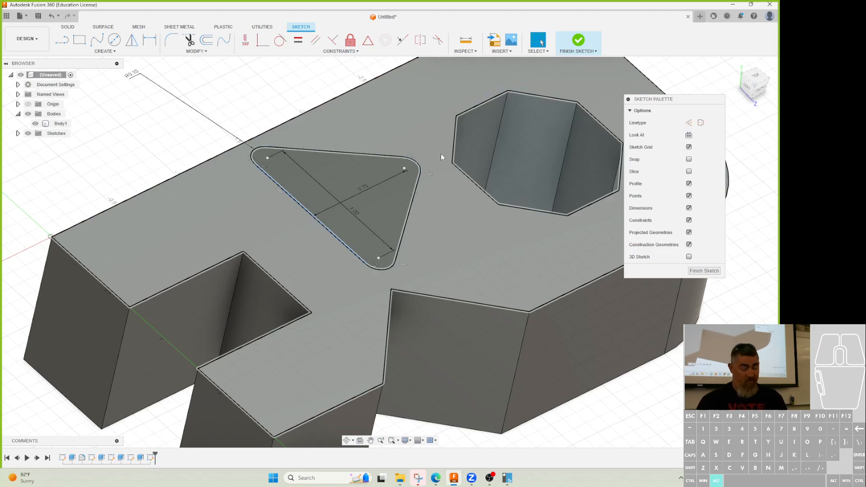
pyautogui.press('l')
pyautogui.click(423, 173)
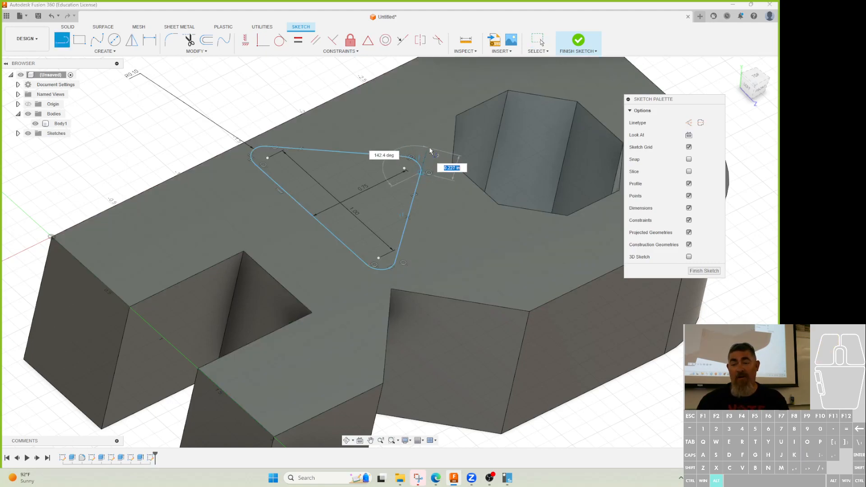
pyautogui.click(427, 147)
pyautogui.click(408, 156)
pyautogui.press('Escape')
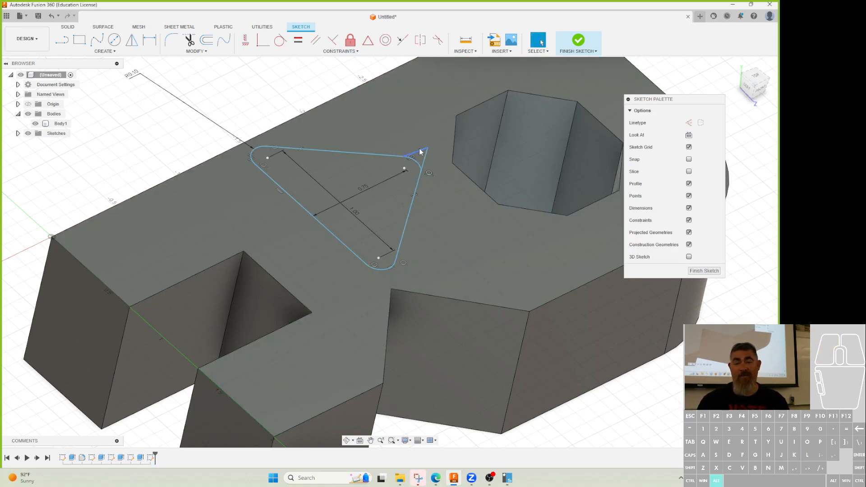
# Step: Make the short corner line collinear with the outline's adjoining side that runs toward the part's long edge
pyautogui.click(402, 40)
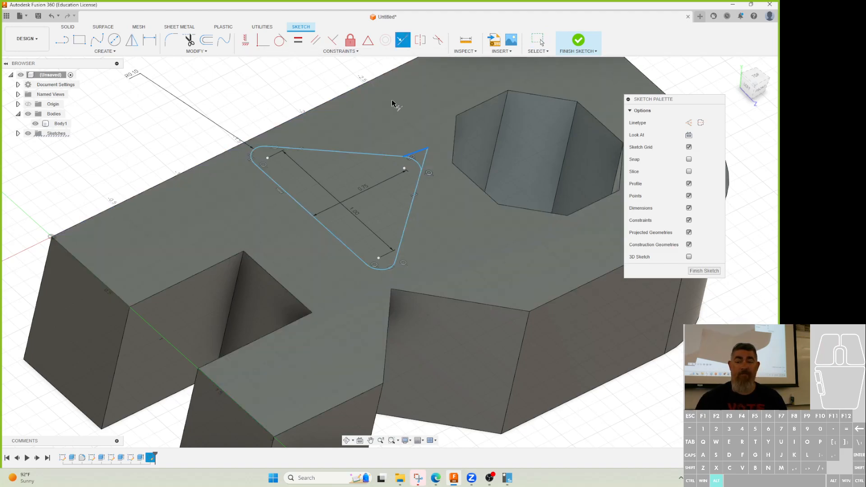
pyautogui.click(380, 156)
pyautogui.press('Escape')
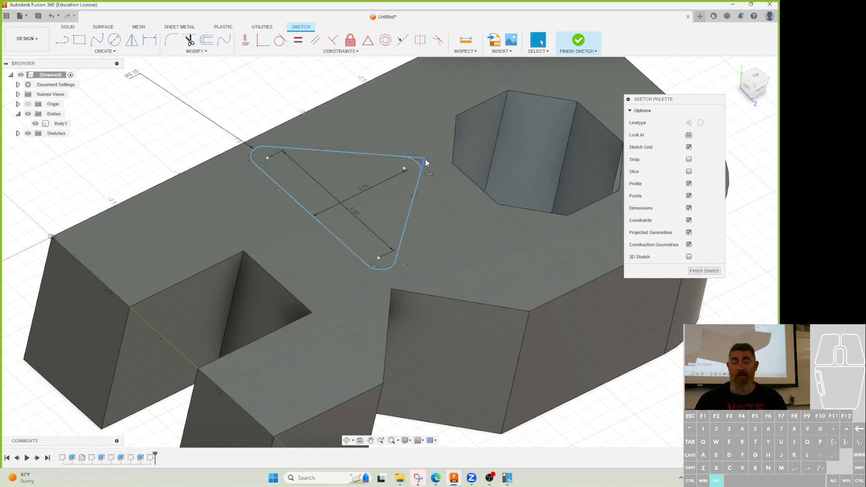
# Step: Add a driven dimension from the outline's long slanted line to the sharp corner point where the two short lines meet
pyautogui.press('f')
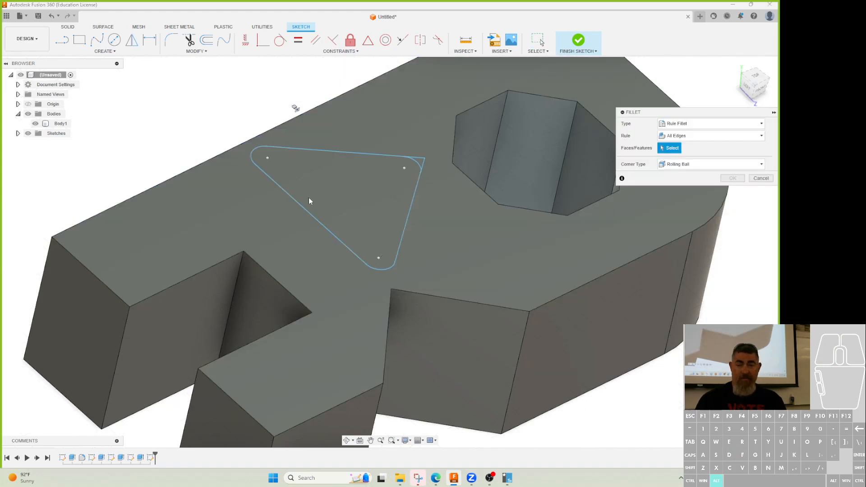
pyautogui.hotkey('ctrl', 'z')
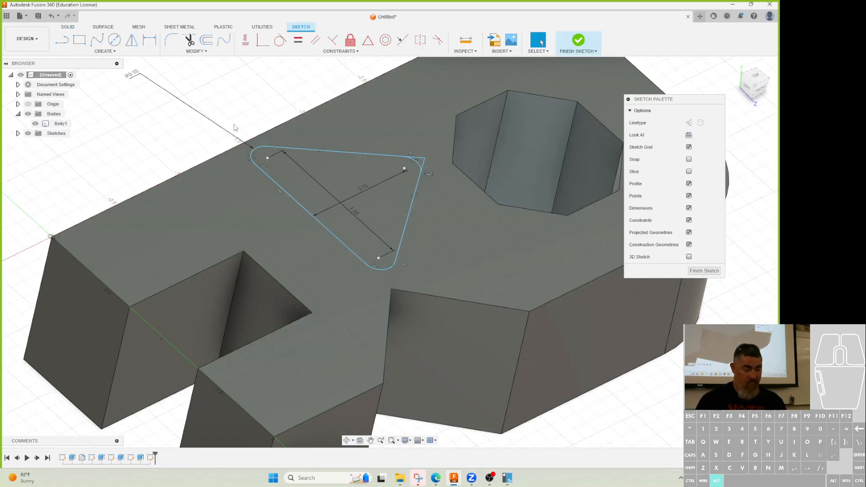
pyautogui.click(322, 222)
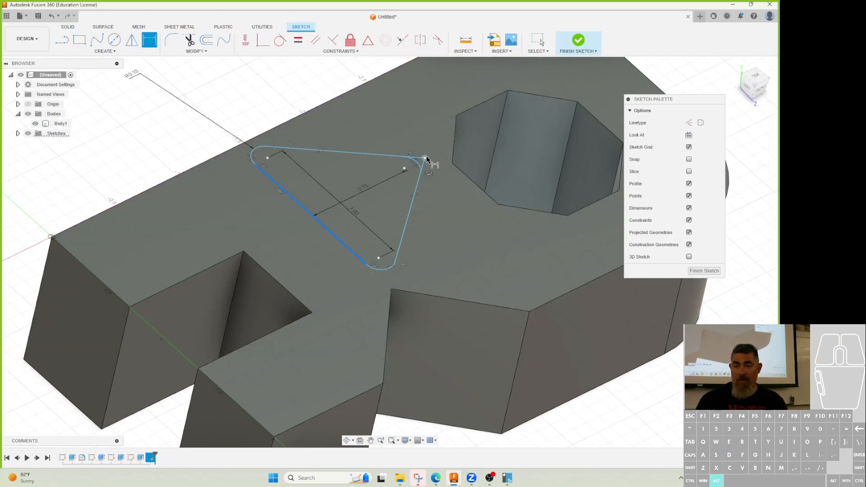
pyautogui.click(311, 104)
pyautogui.click(283, 99)
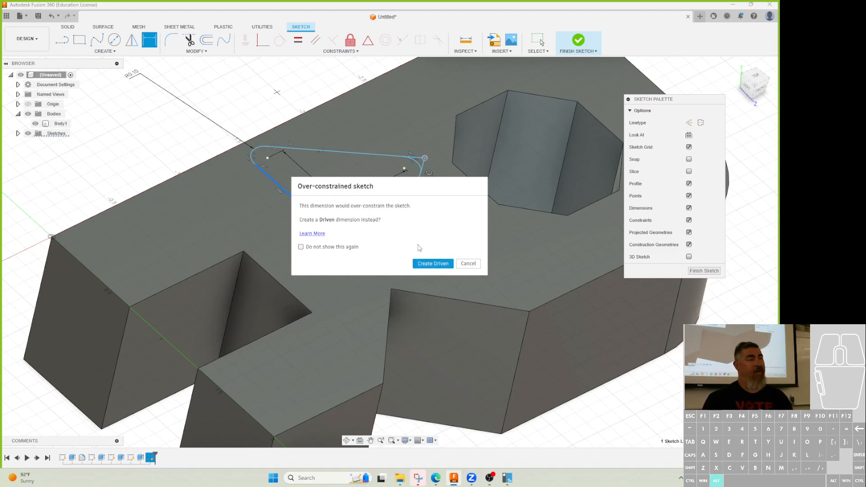
pyautogui.click(432, 264)
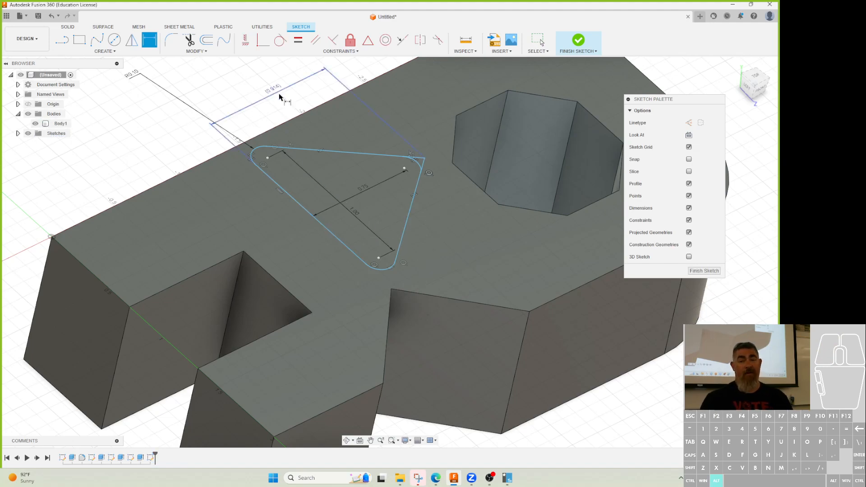
pyautogui.press('Escape')
pyautogui.scroll(3, 268, 98)
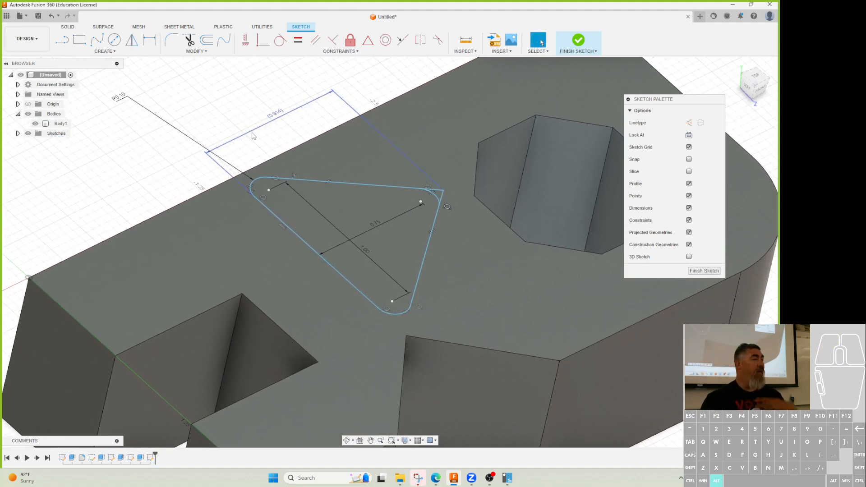
pyautogui.click(273, 117)
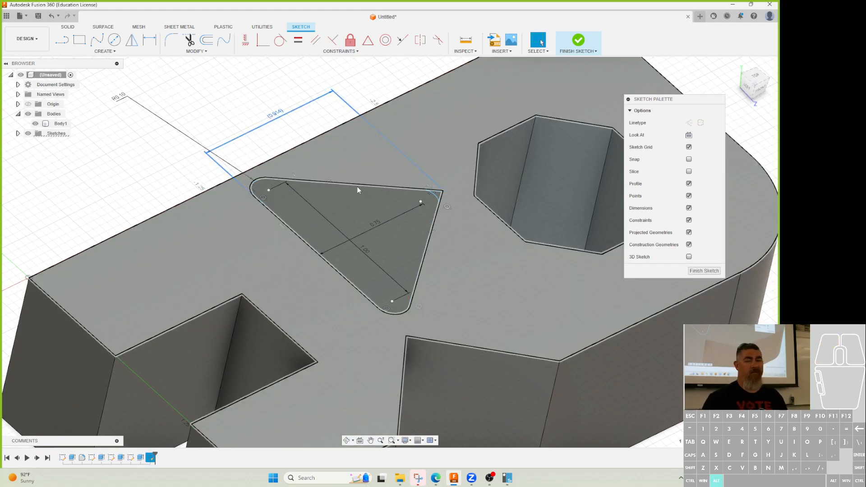
# Step: Set the 0.75 in distance from the arc center to the opposite line to 1 in and restore it to 0.75 in
pyautogui.doubleClick(375, 222)
pyautogui.write('1')
pyautogui.press('Return')
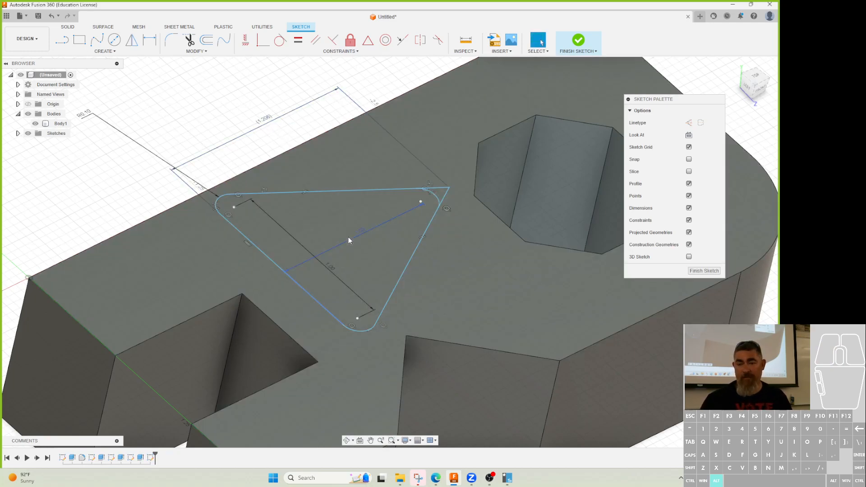
pyautogui.click(361, 237)
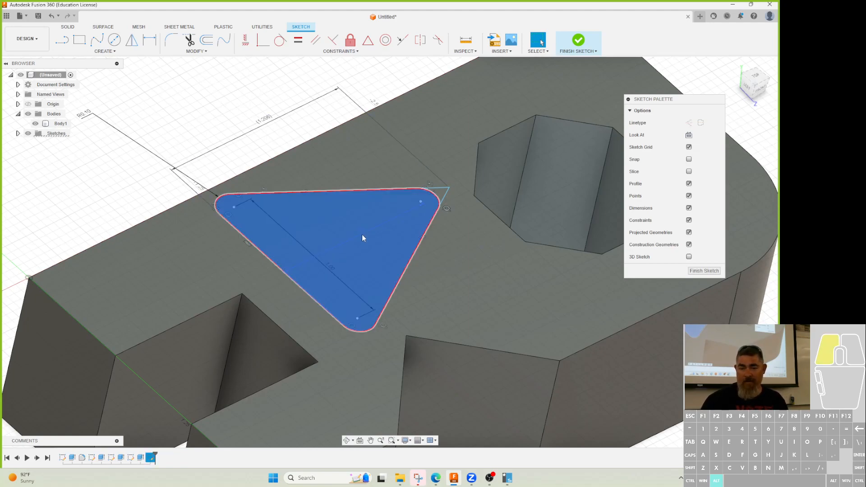
pyautogui.doubleClick(362, 235)
pyautogui.write('.75')
pyautogui.press('Return')
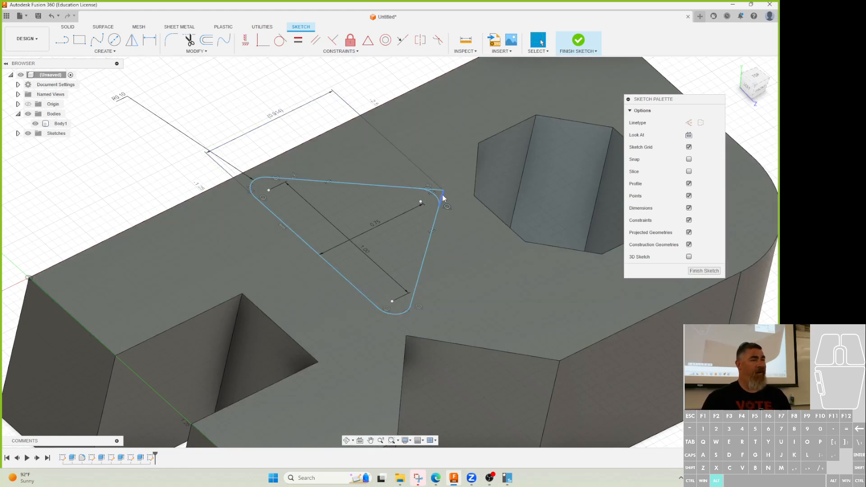
# Step: Delete the two short corner lines outside the arc together with their driven dimension
pyautogui.click(443, 191)
pyautogui.press('Delete')
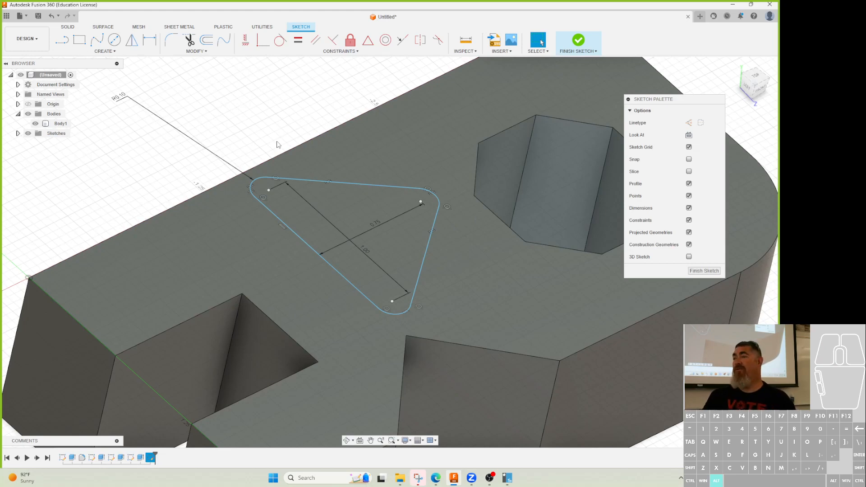
pyautogui.click(579, 41)
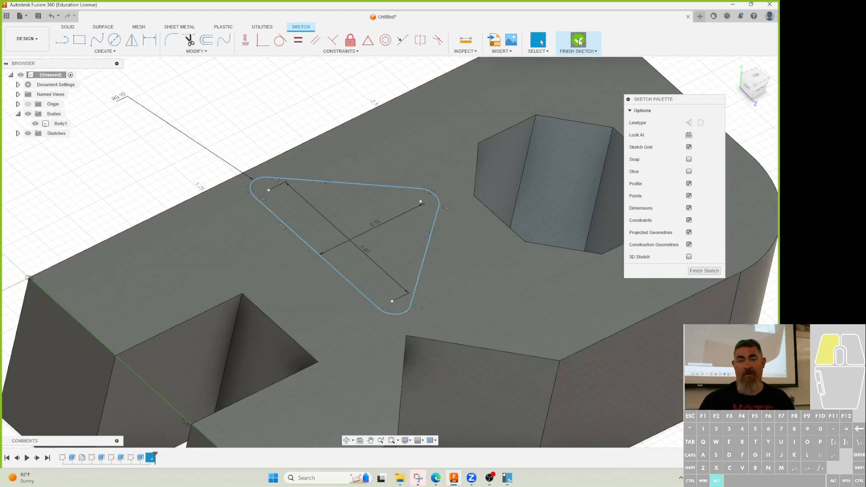
# Step: Sketch a circle about 0.51 in in diameter straddling the part's long straight edge near the octagonal hole
pyautogui.press('c')
pyautogui.moveTo(425, 117); pyautogui.dragTo(298, 194, button='middle')
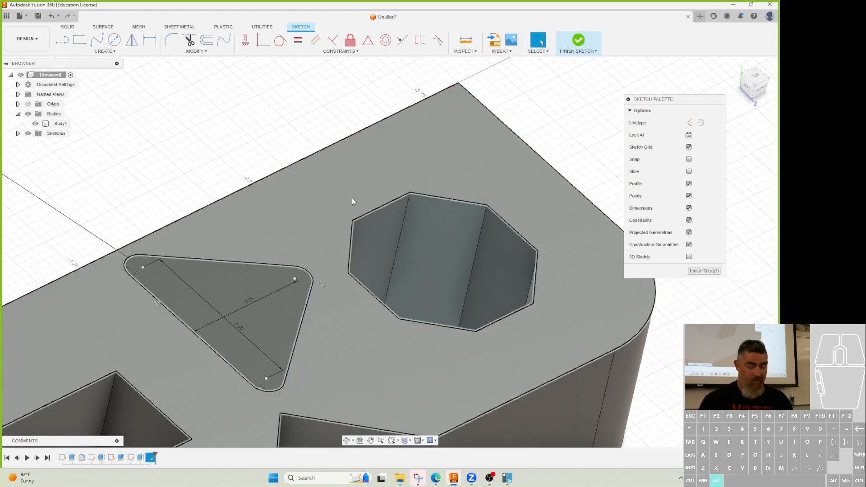
pyautogui.click(292, 147)
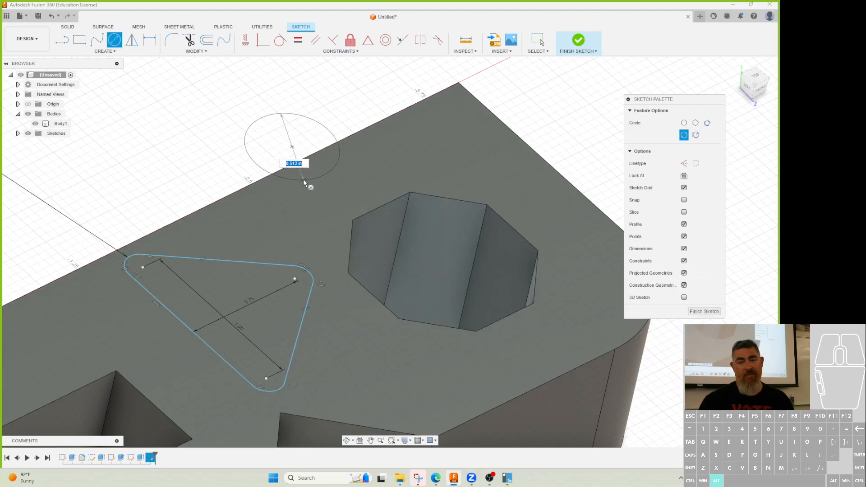
pyautogui.click(303, 178)
pyautogui.press('Escape')
pyautogui.moveTo(291, 148); pyautogui.dragTo(294, 151)
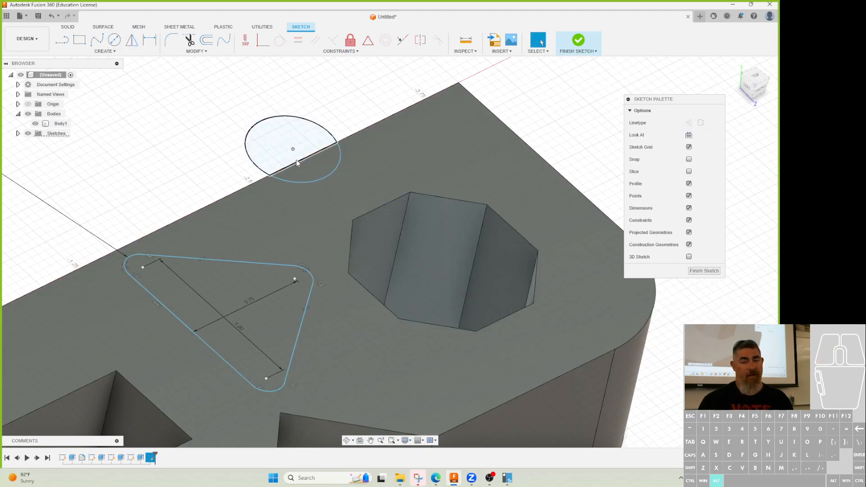
# Step: Dimension the circle's center 0.085 in from the part's long straight edge
pyautogui.press('d')
pyautogui.click(352, 135)
pyautogui.click(293, 149)
pyautogui.click(487, 72)
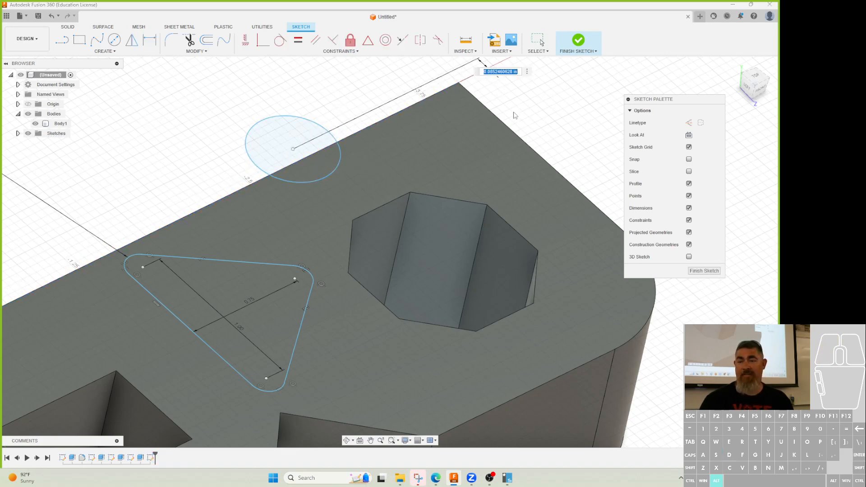
pyautogui.press('BackSpace')
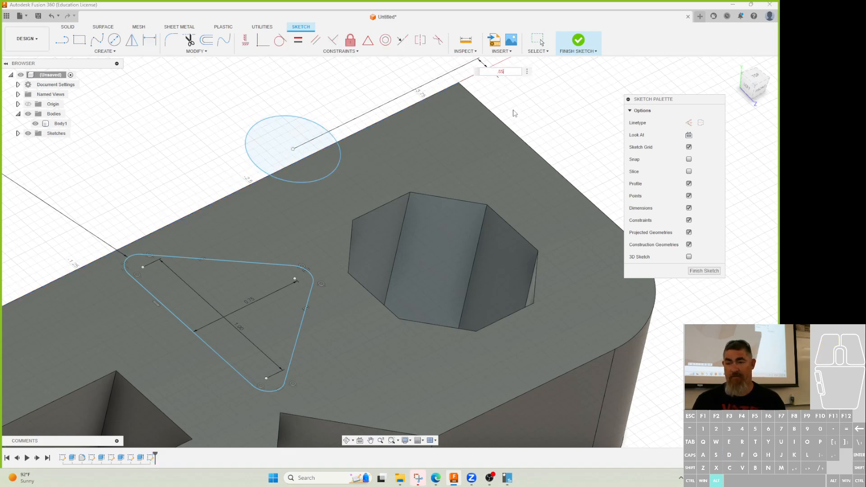
pyautogui.press('Return')
pyautogui.scroll(-2, 501, 113)
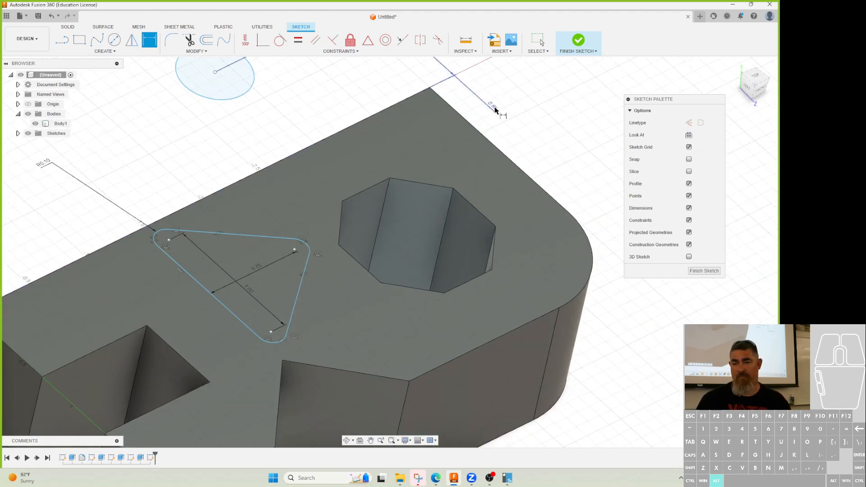
pyautogui.doubleClick(494, 107)
pyautogui.write('.085')
pyautogui.press('Return')
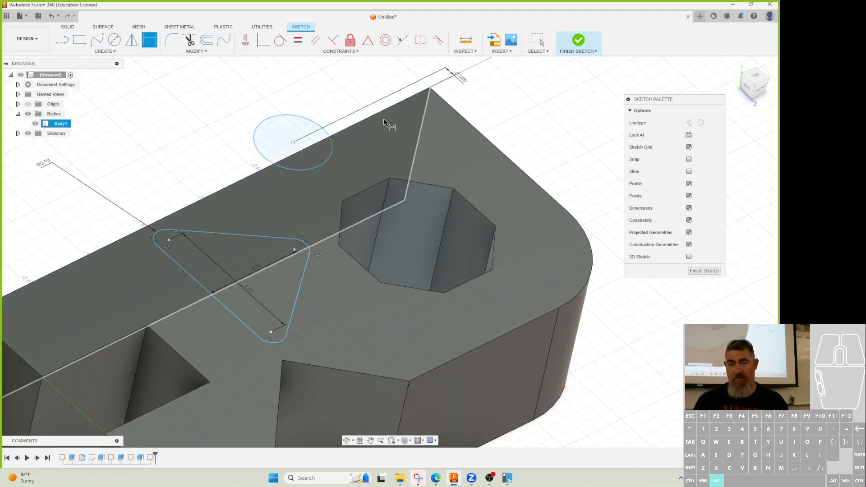
# Step: Dimension the circle's diameter as 0.5 in
pyautogui.click(329, 160)
pyautogui.click(323, 96)
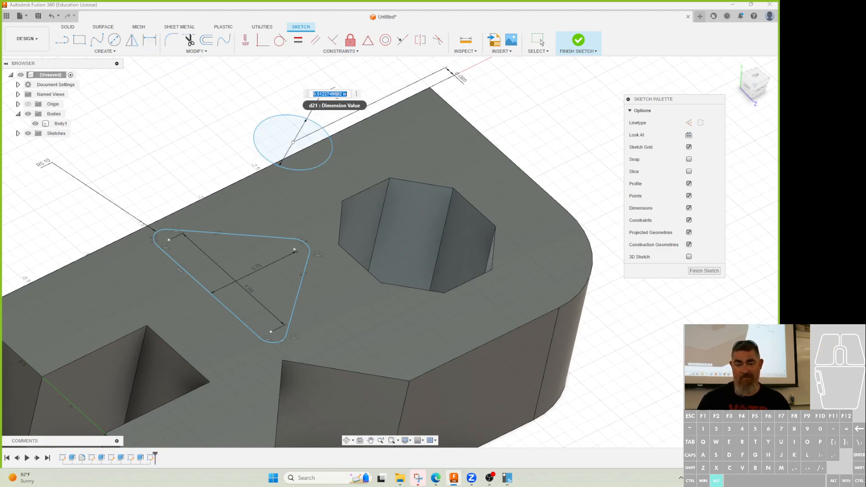
pyautogui.press('Return')
# Step: Dimension the circle's center 1 in from the straight end edge beside the octagonal hole
pyautogui.click(293, 142)
pyautogui.click(416, 95)
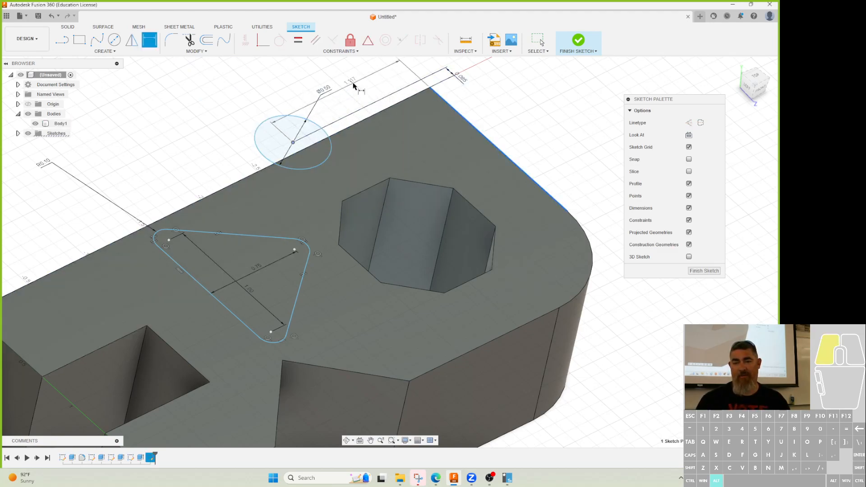
pyautogui.click(364, 94)
pyautogui.write('1')
pyautogui.press('Return')
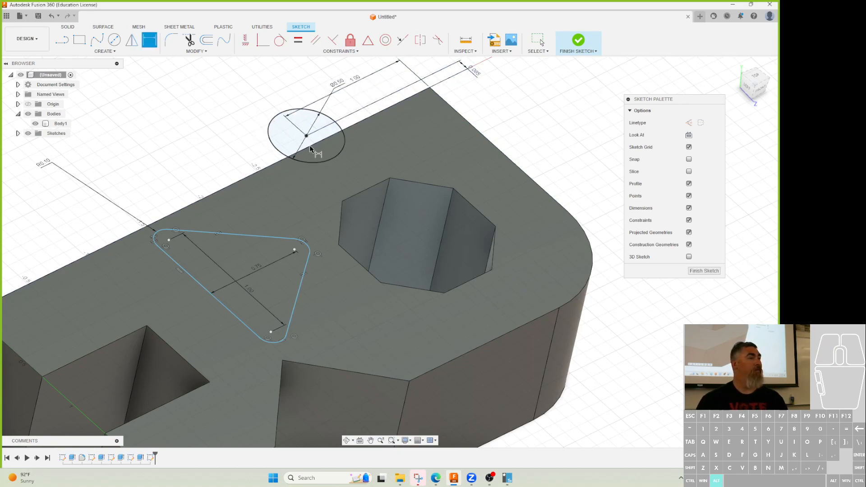
pyautogui.press('Escape')
pyautogui.moveTo(344, 161); pyautogui.dragTo(340, 207, button='middle')
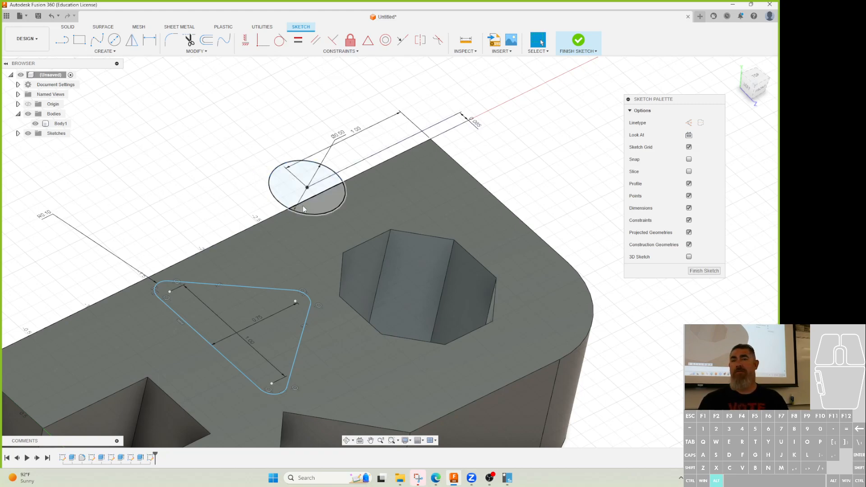
pyautogui.scroll(-1, 203, 228)
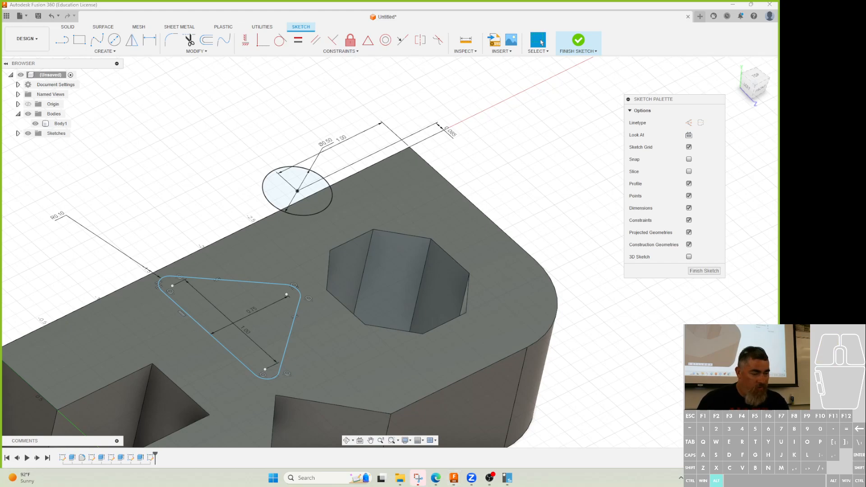
# Step: Switch to the browser's 2.2.3 Centering Sketch Items assignment, open the assignment that follows it, and return to the Fusion 360 sketch
pyautogui.hotkey('alt', 'Tab')
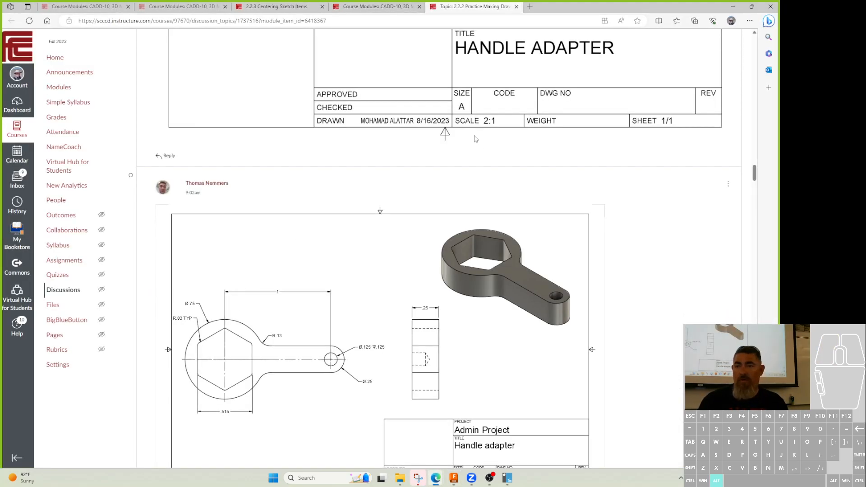
pyautogui.click(277, 6)
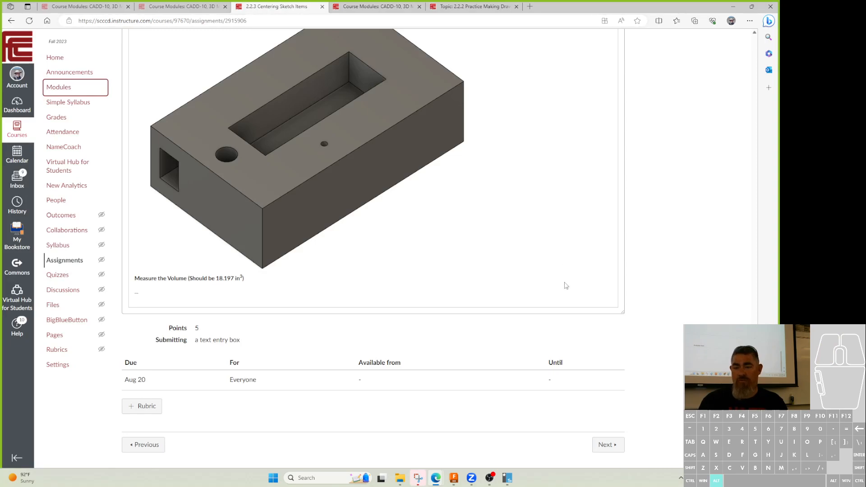
pyautogui.click(604, 445)
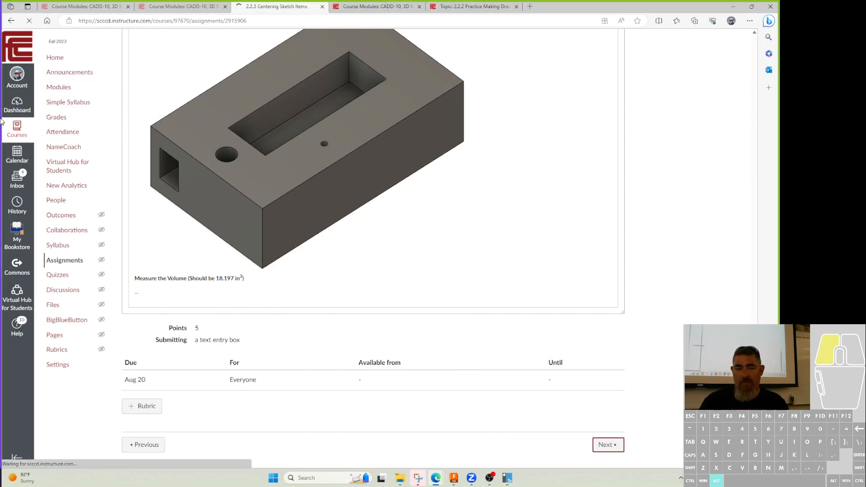
pyautogui.hotkey('alt', 'Tab')
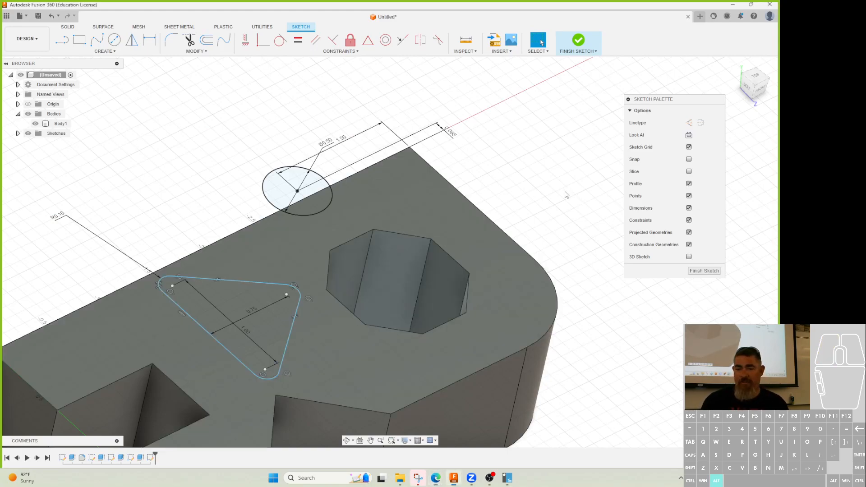
pyautogui.moveTo(542, 196); pyautogui.dragTo(576, 131, button='middle')
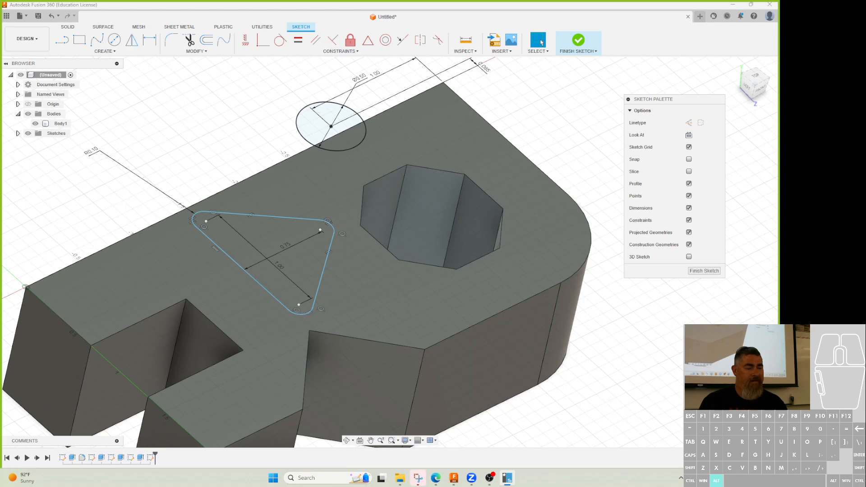
# Step: In the browser, review the Do you "Need" a Center? instructions of the 2.2.4 Fillet & When to Sketch Arcs assignment
pyautogui.hotkey('alt', 'Tab')
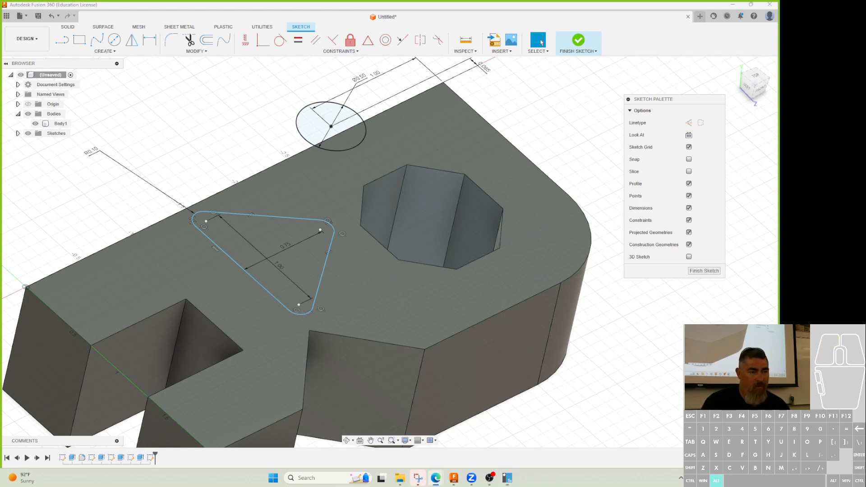
pyautogui.click(541, 42)
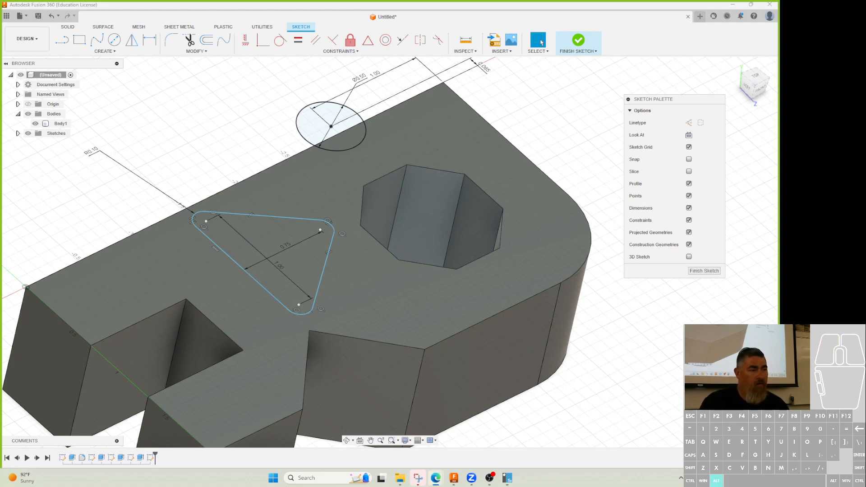
pyautogui.scroll(-3, 541, 42)
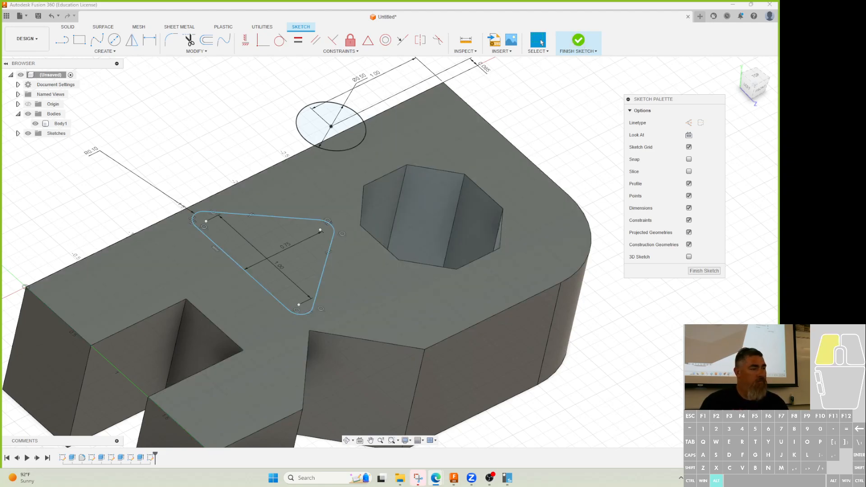
pyautogui.hotkey('alt', 'Tab')
pyautogui.scroll(10, 553, 146)
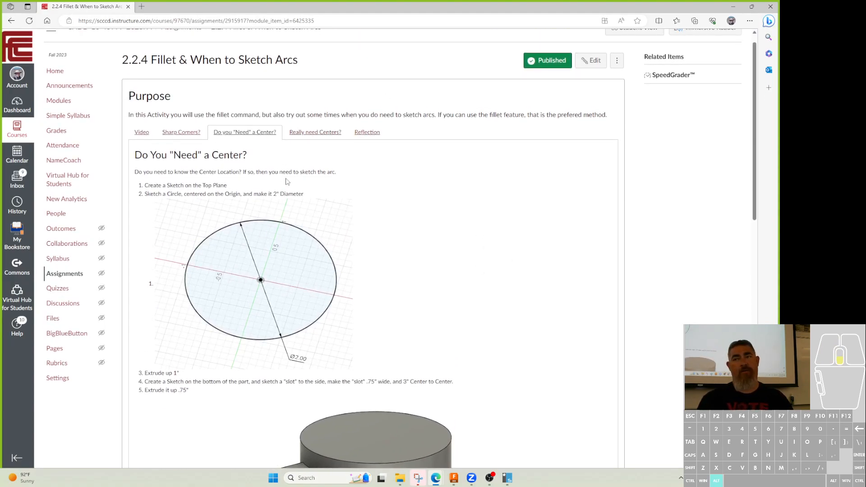
pyautogui.scroll(-4, 339, 254)
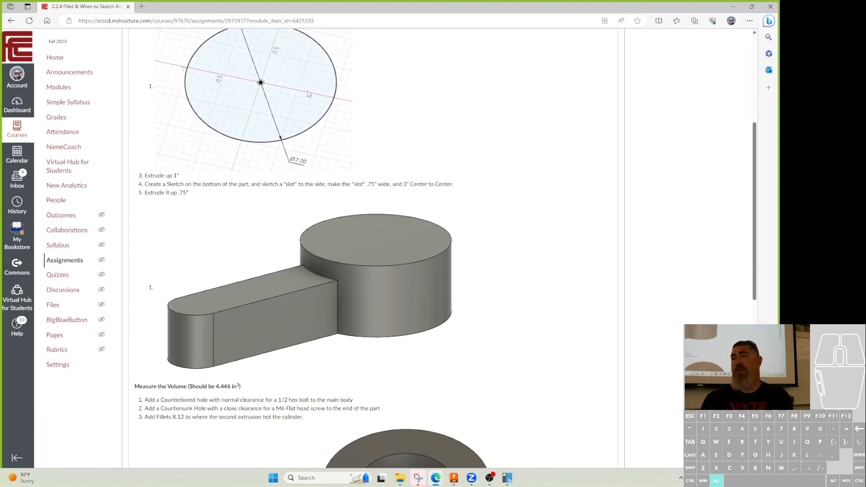
pyautogui.scroll(1, 289, 80)
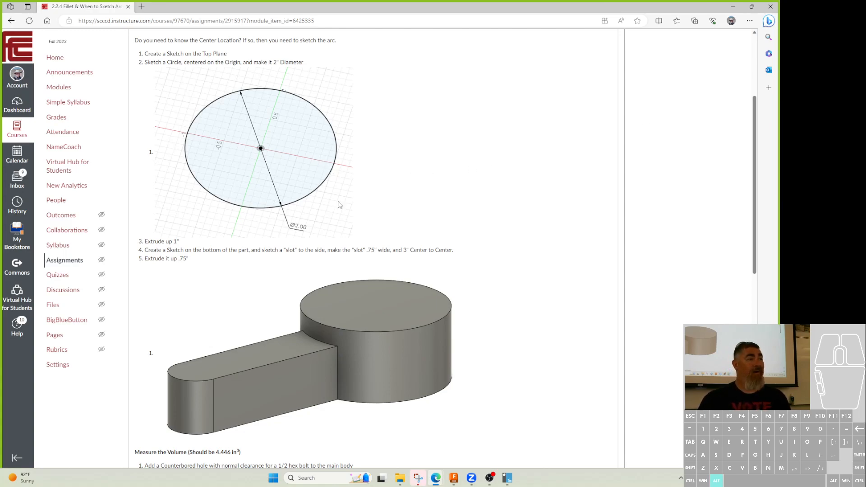
pyautogui.scroll(-4, 463, 253)
pyautogui.scroll(7, 463, 253)
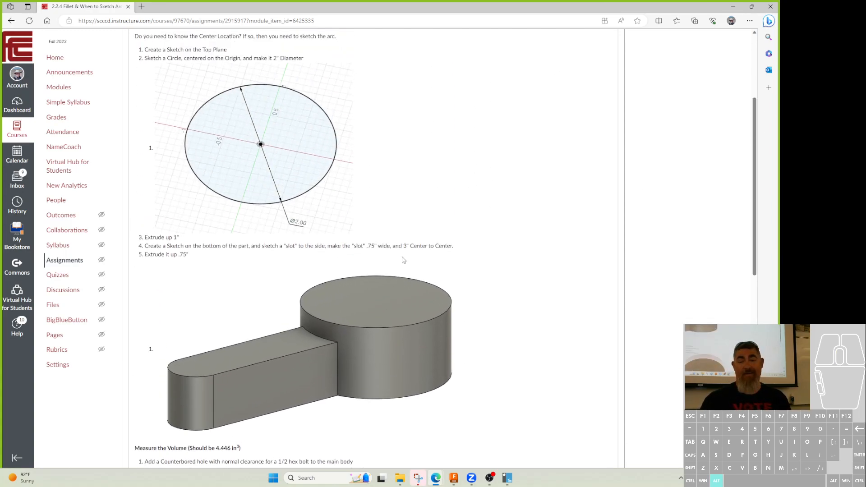
pyautogui.scroll(-1, 354, 351)
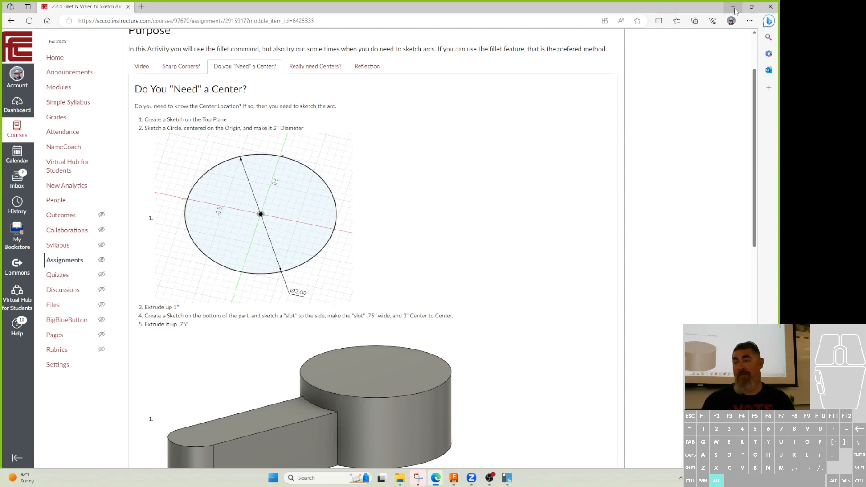
# Step: Switch back to Fusion 360 and close the current part's design, leaving a blank untitled design
pyautogui.hotkey('alt', 'Tab')
pyautogui.click(688, 16)
pyautogui.click(436, 250)
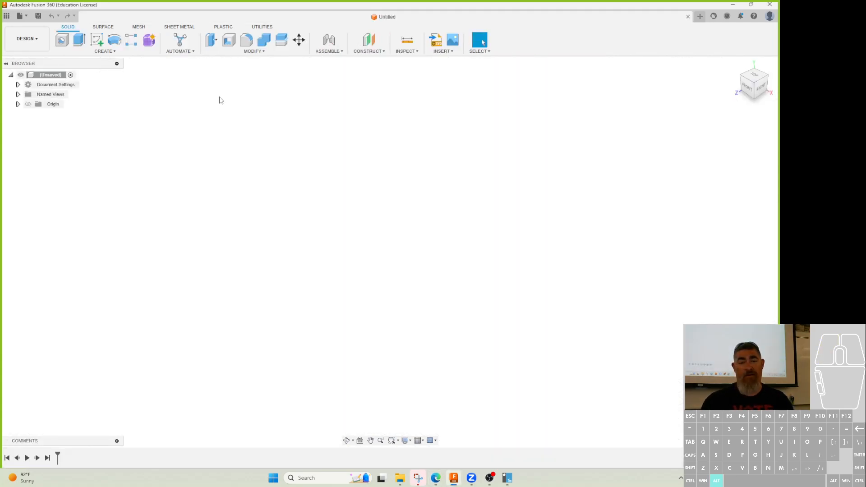
# Step: Start a sketch on the horizontal plane and draw a circle centered on the origin
pyautogui.click(98, 42)
pyautogui.click(406, 283)
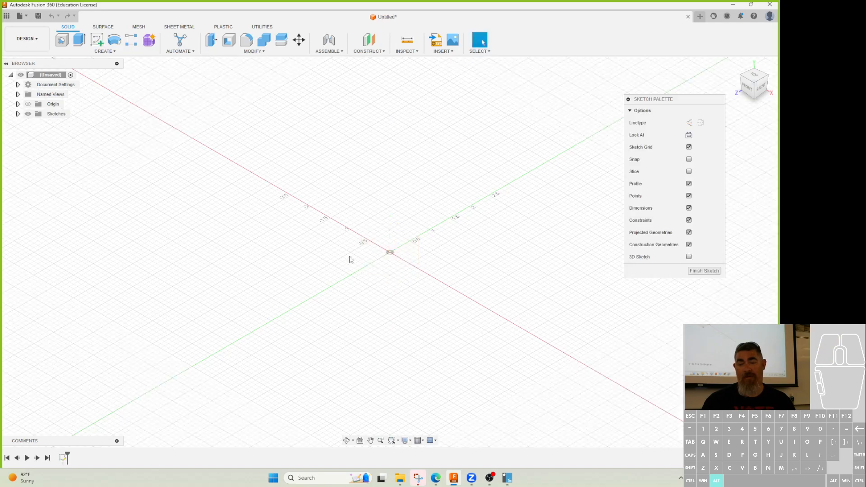
pyautogui.press('c')
pyautogui.click(389, 252)
pyautogui.click(394, 278)
# Step: Sketch a center-to-center slot from the origin outward along the green axis, narrow it, and finish the sketch
pyautogui.click(114, 53)
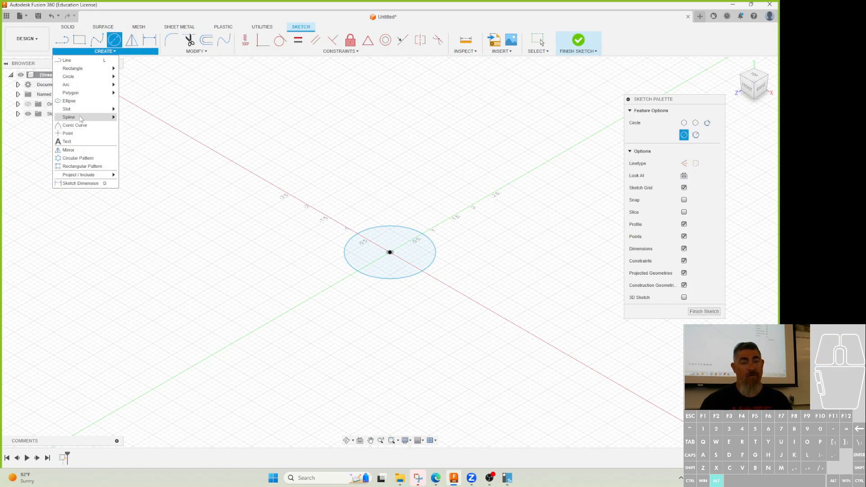
pyautogui.moveTo(111, 109)
pyautogui.click(138, 117)
pyautogui.click(390, 252)
pyautogui.click(267, 324)
pyautogui.click(284, 344)
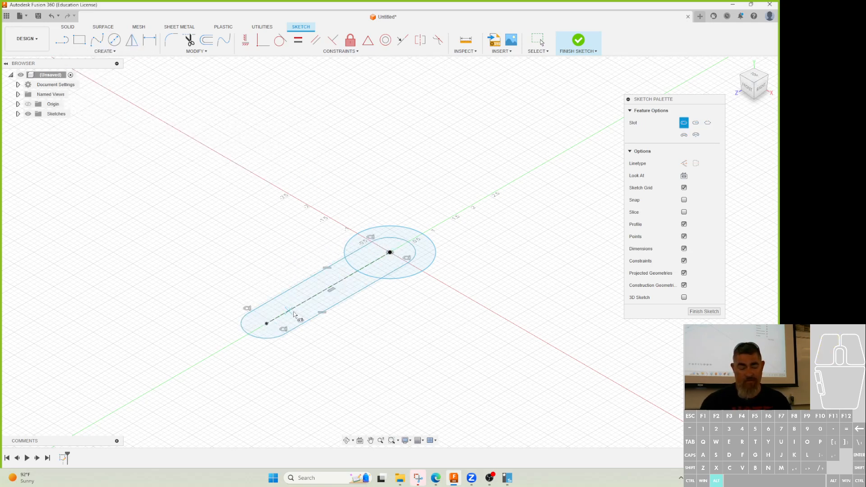
pyautogui.press('Escape')
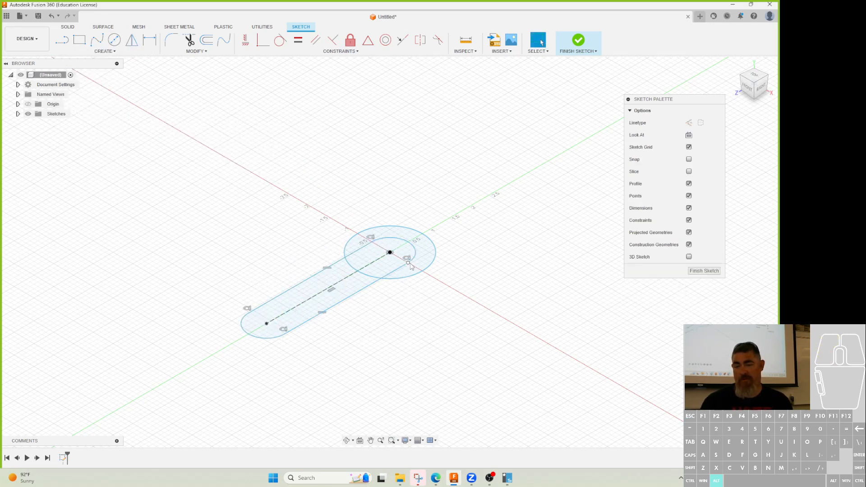
pyautogui.moveTo(291, 336); pyautogui.dragTo(287, 326)
pyautogui.click(579, 41)
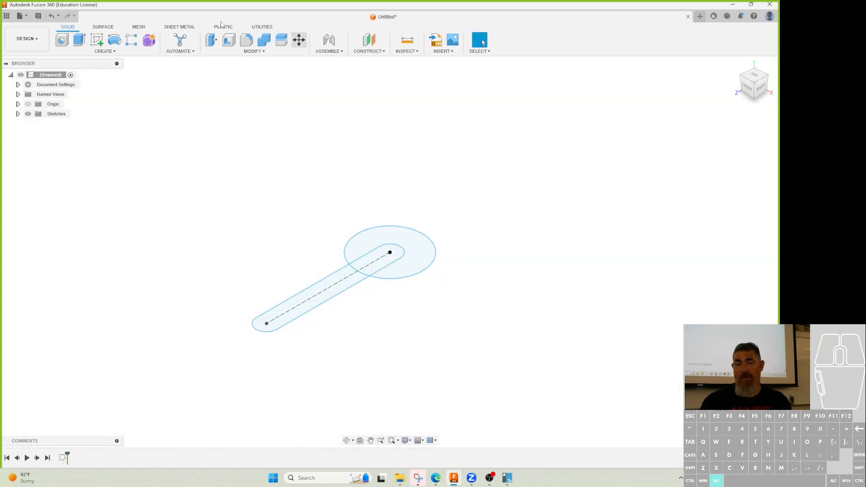
# Step: Extrude all the circle and slot profiles upward together into one solid of uniform height
pyautogui.click(79, 40)
pyautogui.click(412, 264)
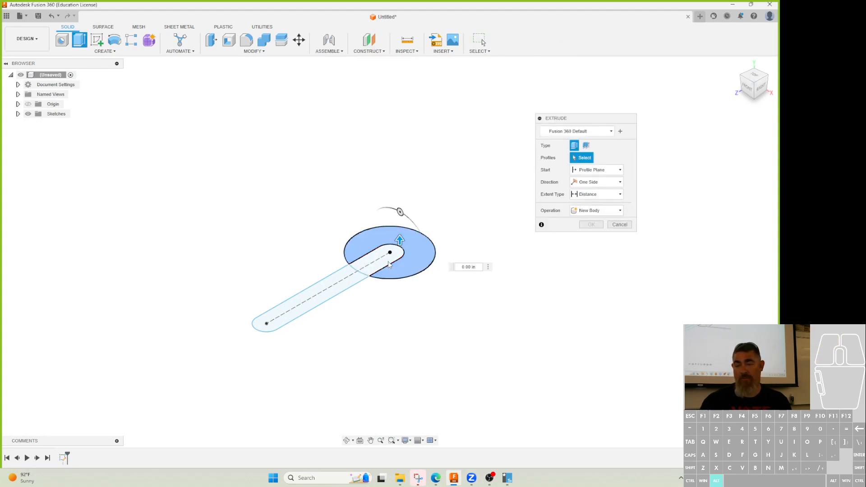
pyautogui.click(383, 254)
pyautogui.click(354, 272)
pyautogui.moveTo(308, 293); pyautogui.dragTo(308, 266)
pyautogui.click(592, 248)
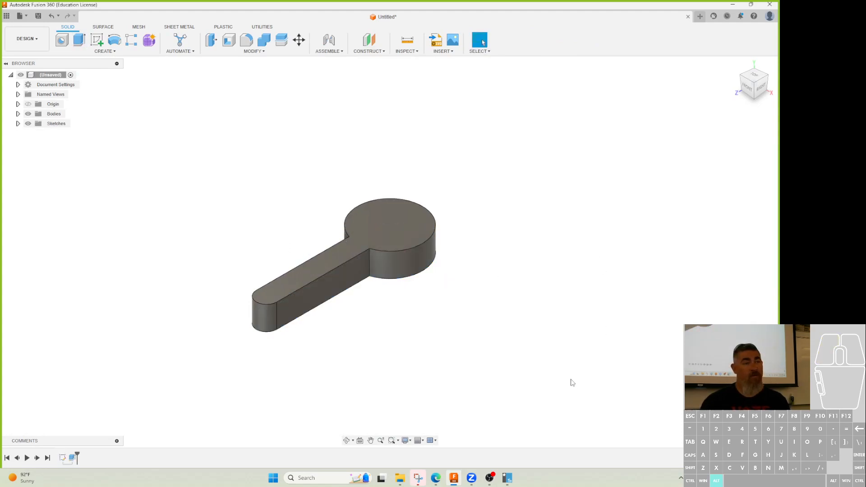
# Step: Undo the extrusion and the combined circle-and-slot sketch to return to an empty design
pyautogui.click(247, 40)
pyautogui.press('Escape')
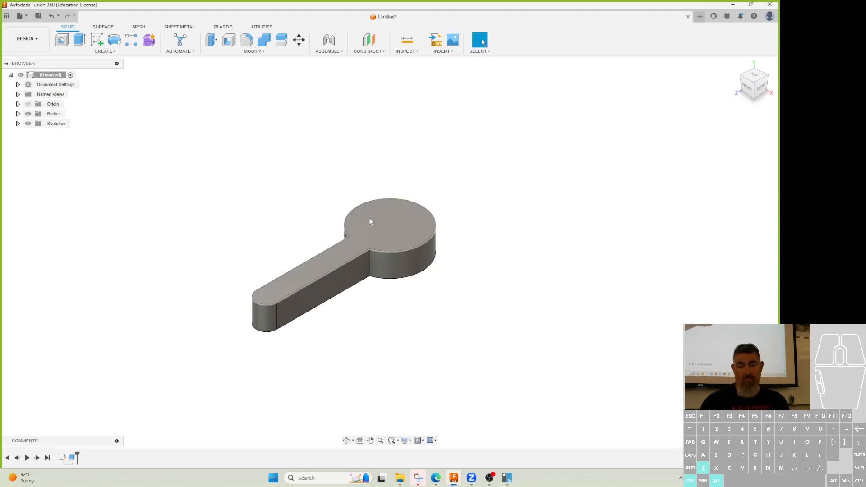
pyautogui.hotkey('ctrl', 'z')
pyautogui.hotkey('ctrl', 'z')
pyautogui.hotkey('ctrl', 'z')
pyautogui.hotkey('ctrl', 'z')
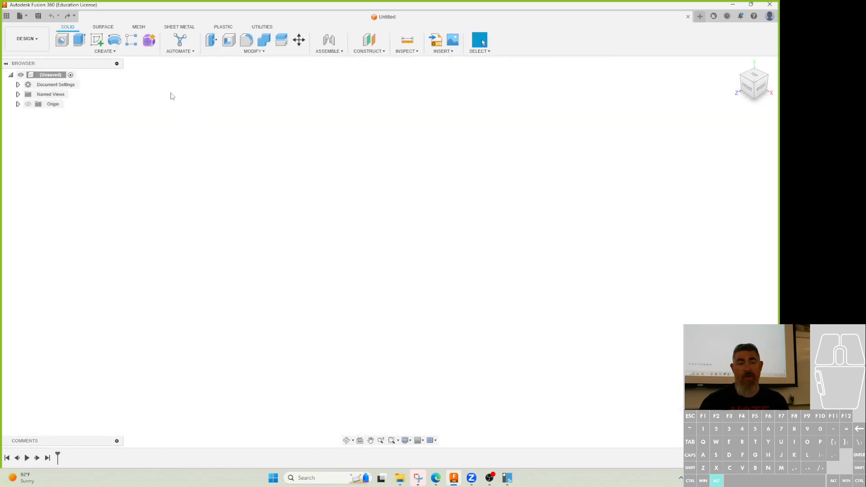
# Step: Create a sketch on the horizontal plane with a single circle centered on the origin, and finish the sketch
pyautogui.click(97, 40)
pyautogui.click(395, 274)
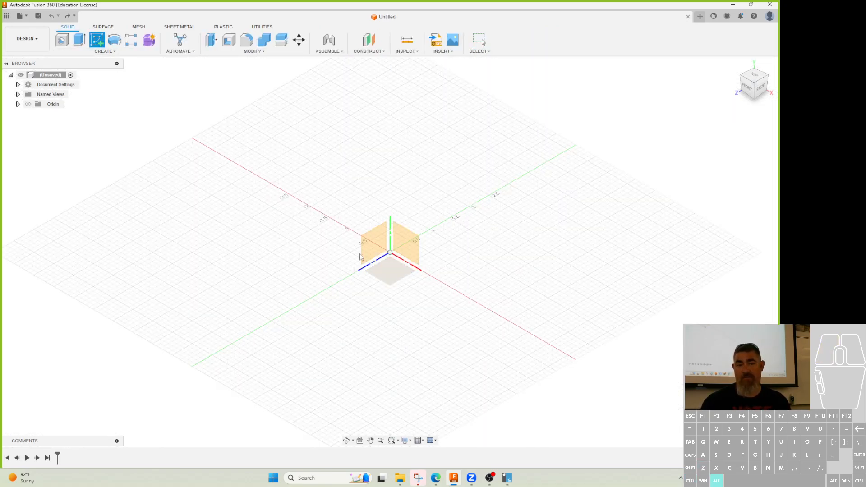
pyautogui.press('c')
pyautogui.click(389, 252)
pyautogui.click(413, 264)
pyautogui.click(578, 41)
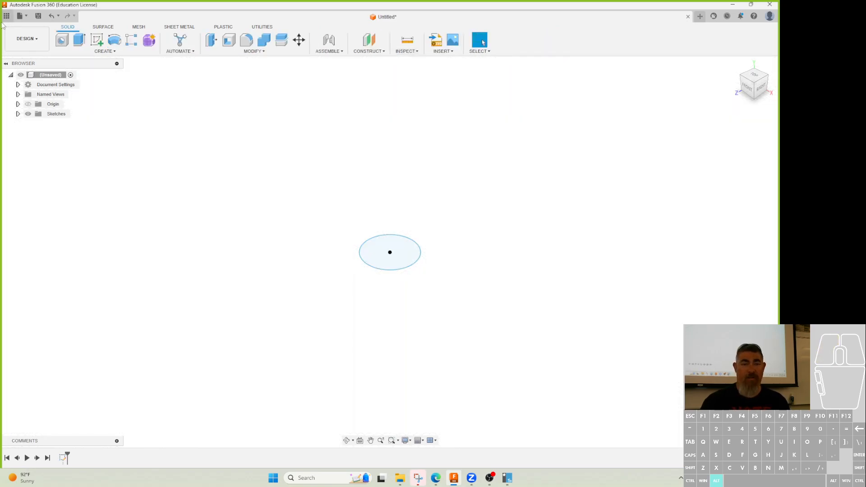
# Step: Extrude the circle 0.5 in upward as a new body
pyautogui.click(79, 40)
pyautogui.write('1')
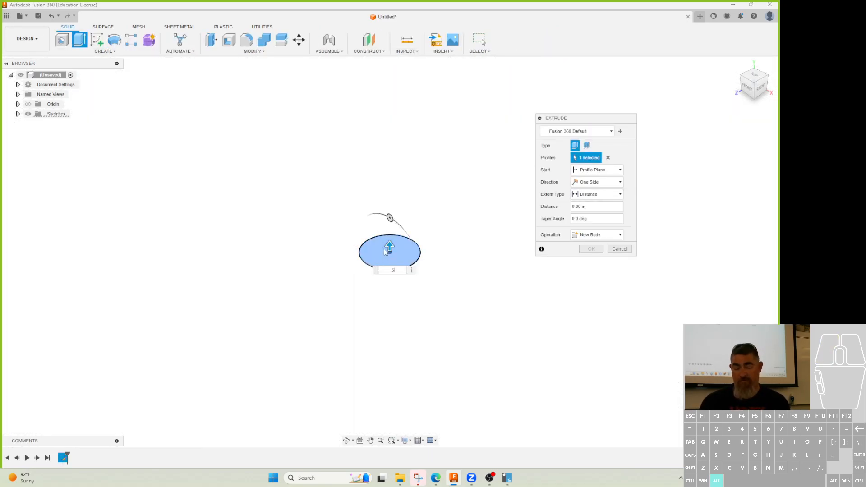
pyautogui.press('Return')
# Step: On the cylinder's bottom face, sketch a center-to-center slot from the face's center outward along the green axis, and finish the sketch
pyautogui.keyDown('shift'); pyautogui.moveTo(278, 312); pyautogui.dragTo(258, 239, button='middle'); pyautogui.keyUp('shift')
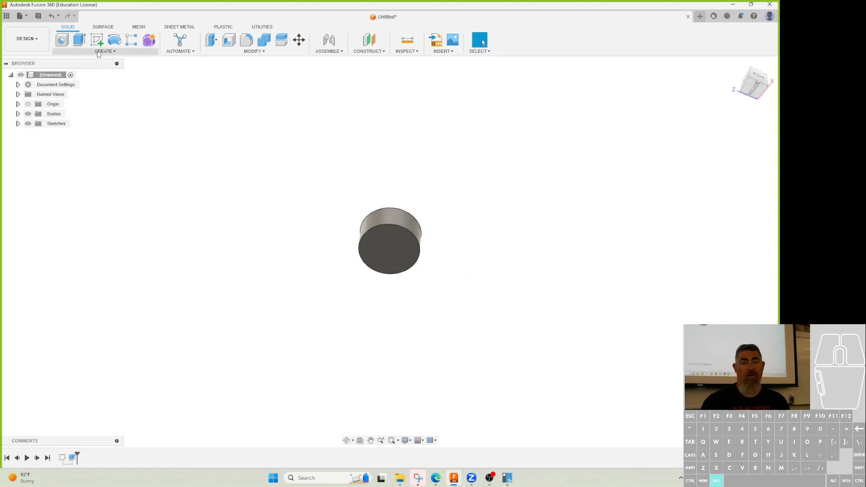
pyautogui.click(96, 40)
pyautogui.click(390, 259)
pyautogui.click(105, 51)
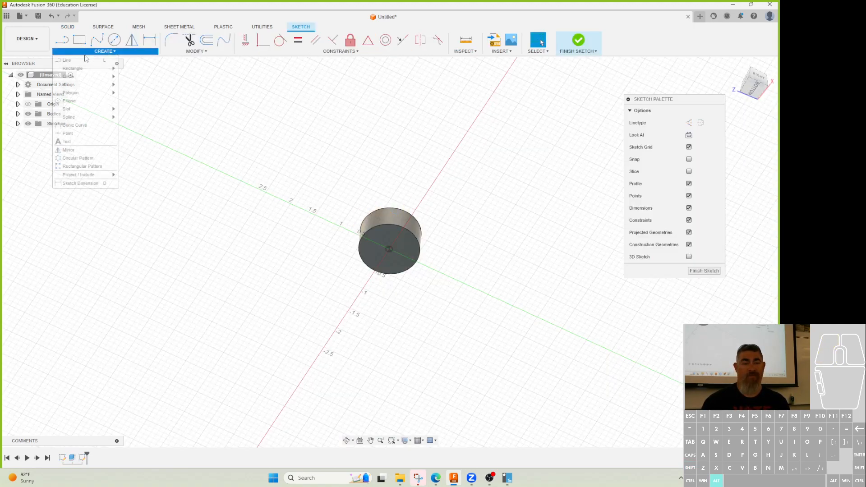
pyautogui.click(144, 113)
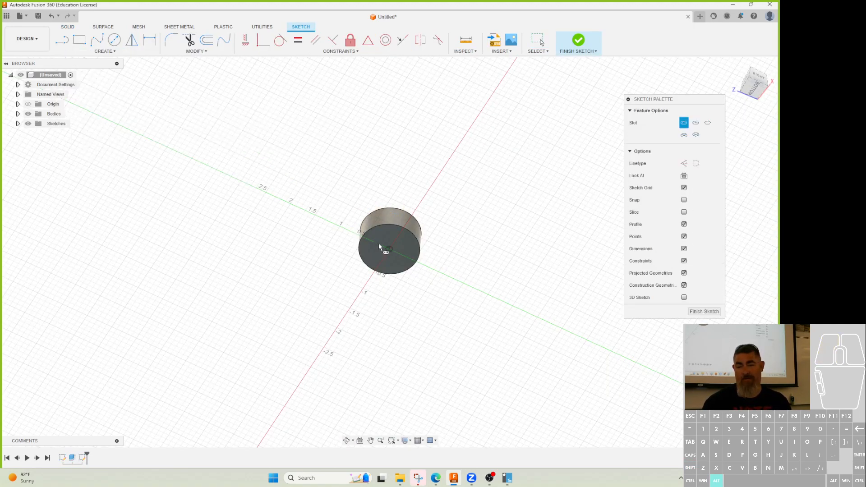
pyautogui.click(389, 249)
pyautogui.click(301, 209)
pyautogui.click(306, 200)
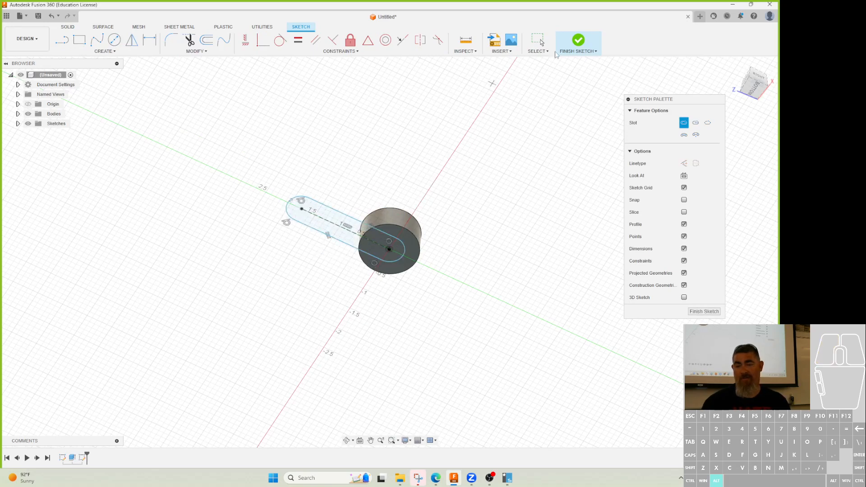
pyautogui.click(578, 40)
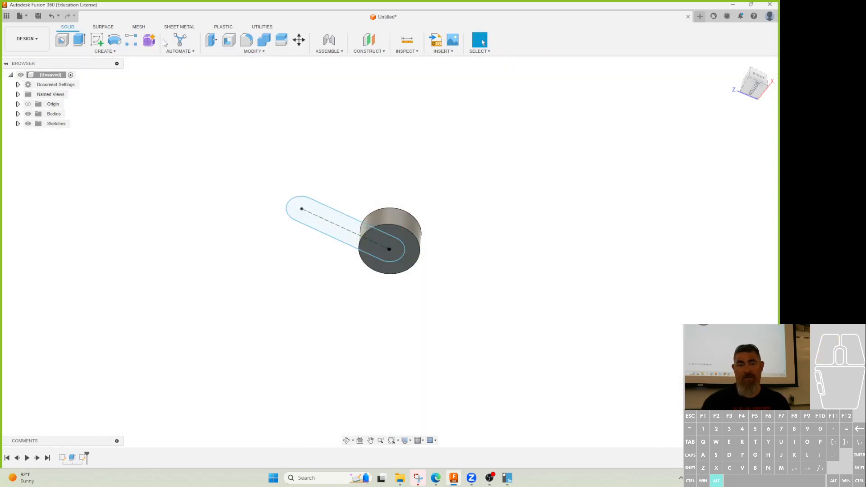
# Step: Extrude the slot profile outside the cylinder up to the cylinder's top face, joining it to the body as an arm
pyautogui.click(79, 39)
pyautogui.click(331, 204)
pyautogui.keyDown('shift'); pyautogui.moveTo(333, 181); pyautogui.dragTo(311, 252, button='middle'); pyautogui.keyUp('shift')
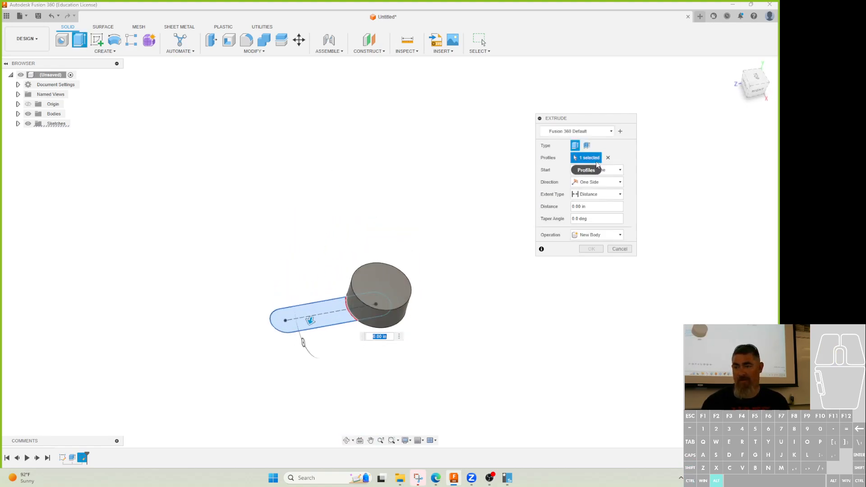
pyautogui.click(597, 194)
pyautogui.click(589, 213)
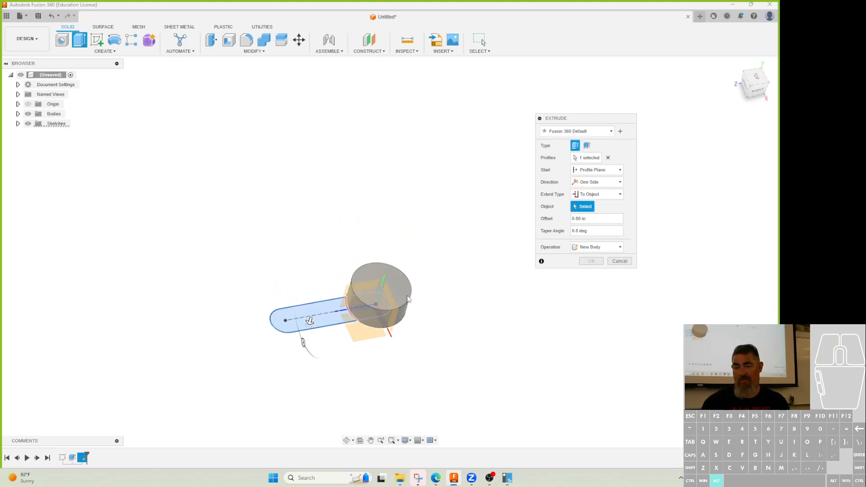
pyautogui.click(382, 283)
pyautogui.click(591, 276)
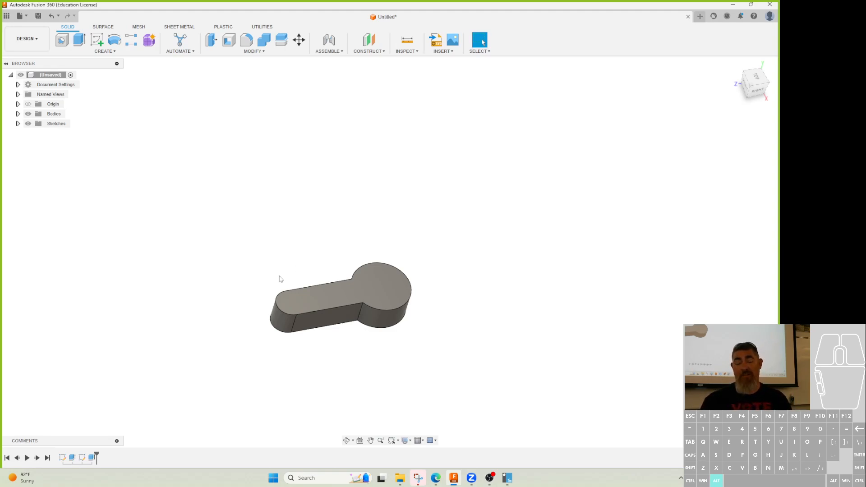
# Step: Change the arm's extrusion to a distance extent of 0.25 in, directed upward from the cylinder's bottom face
pyautogui.doubleClick(82, 458)
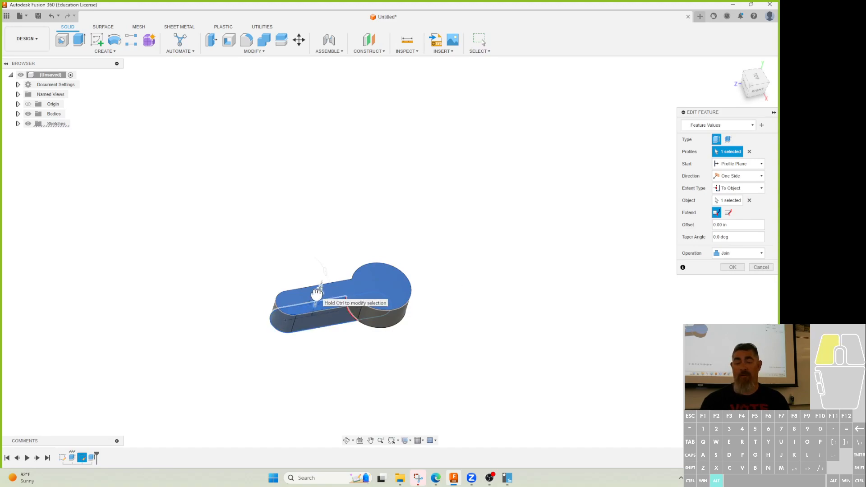
pyautogui.moveTo(318, 301); pyautogui.dragTo(316, 305)
pyautogui.click(740, 201)
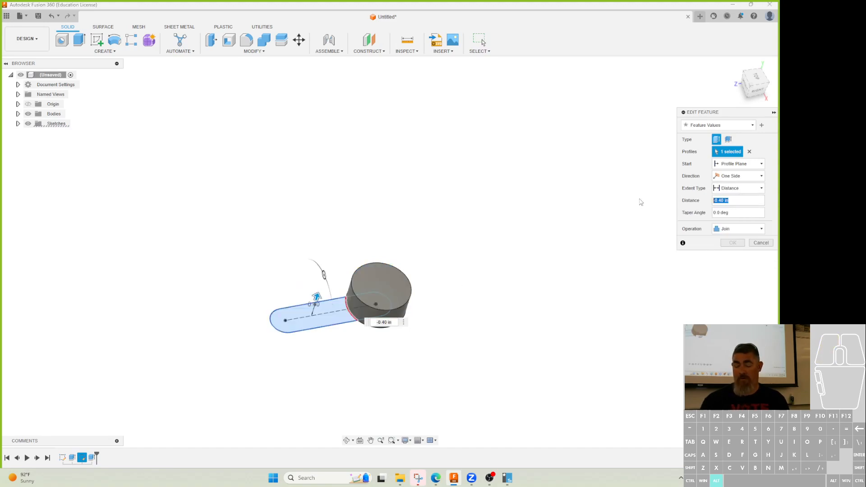
pyautogui.press('BackSpace')
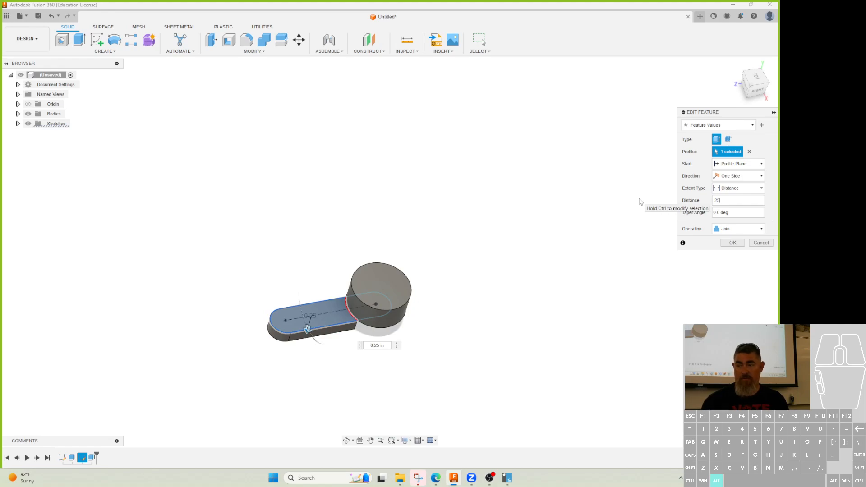
pyautogui.press('Return')
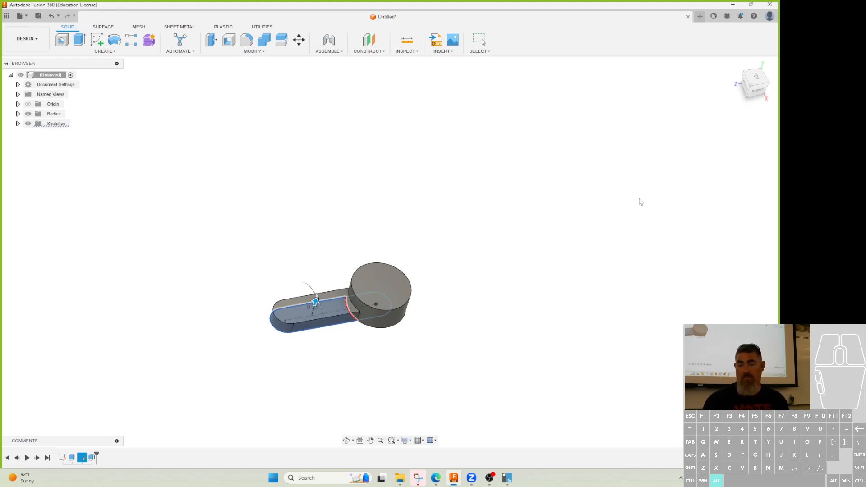
# Step: Fillet the two vertical edges where the arm meets the cylinder with a chord length of about 0.45 in
pyautogui.keyDown('shift'); pyautogui.moveTo(434, 366); pyautogui.dragTo(451, 310, button='middle'); pyautogui.keyUp('shift')
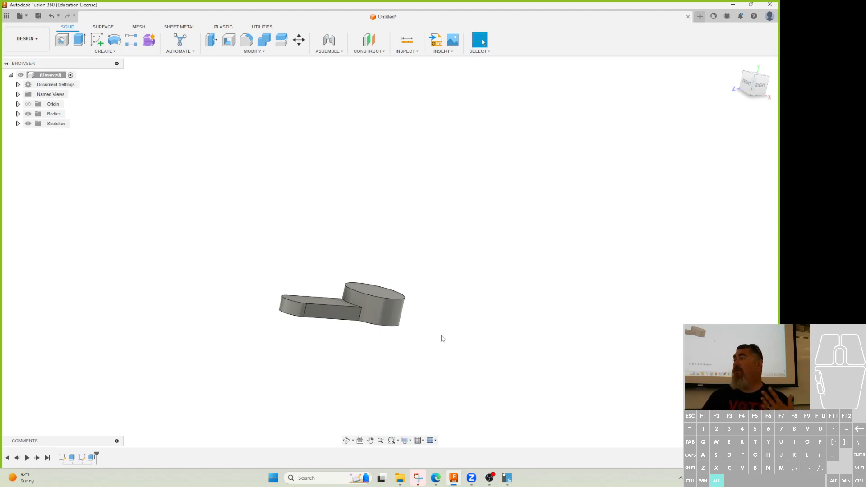
pyautogui.scroll(6, 369, 313)
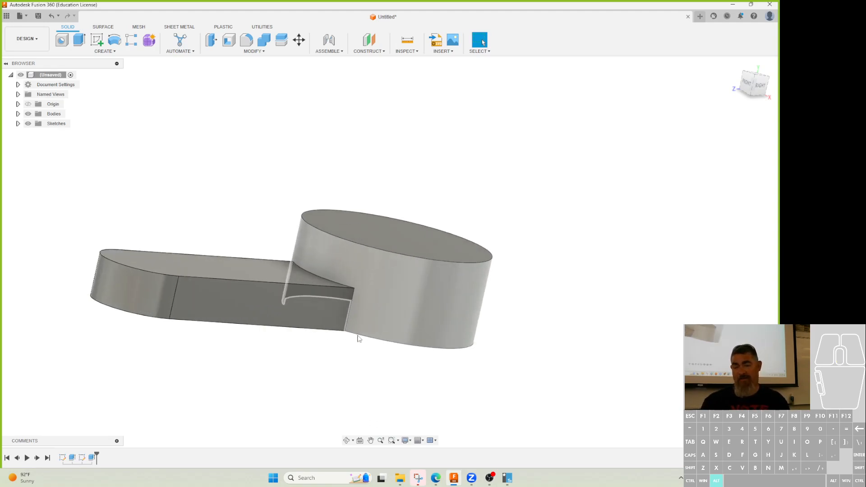
pyautogui.press('f')
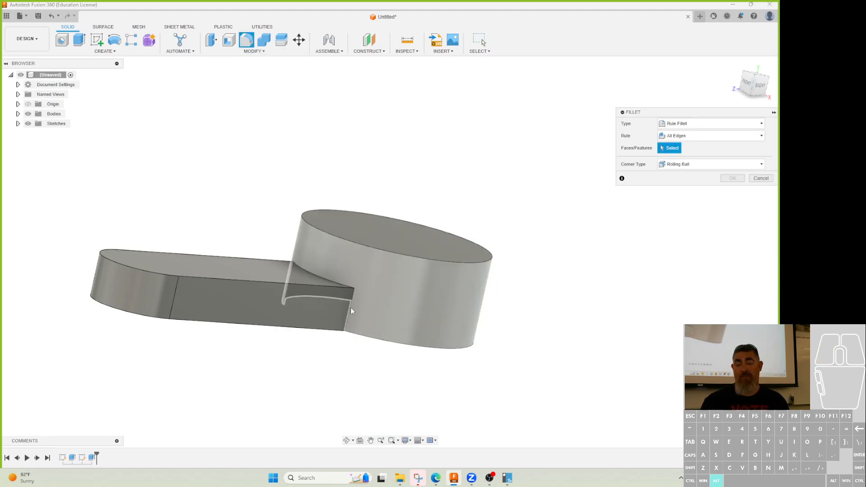
pyautogui.click(712, 123)
pyautogui.click(679, 131)
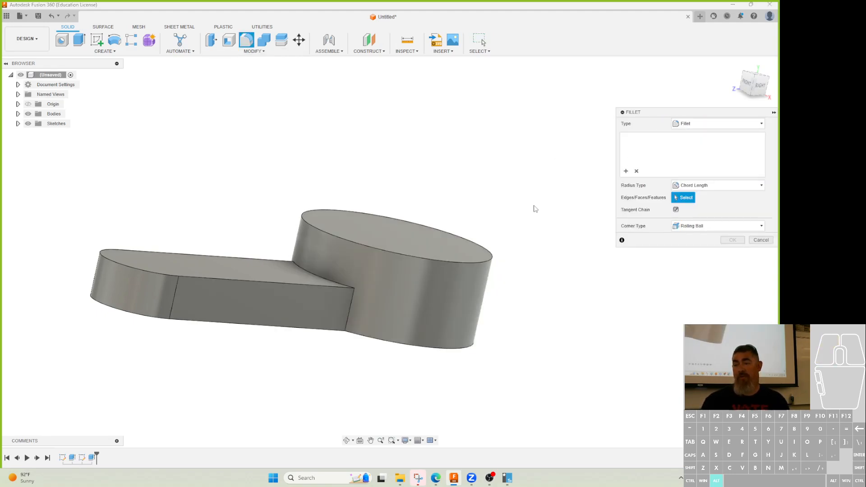
pyautogui.click(350, 303)
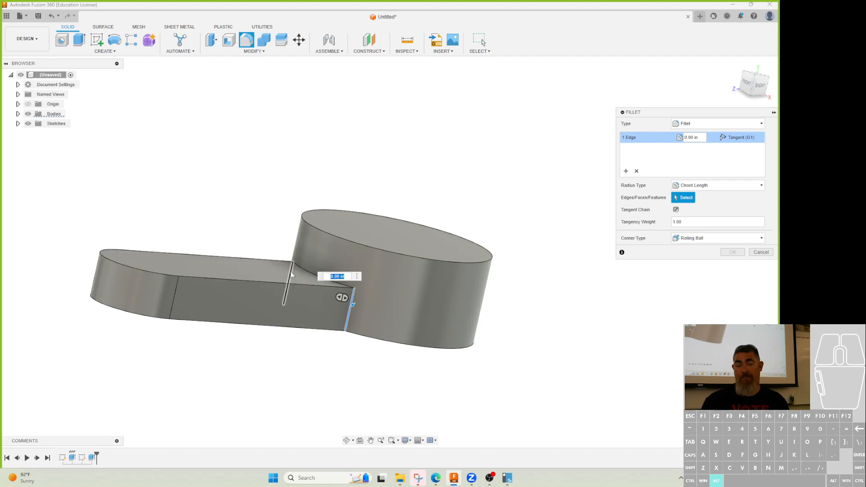
pyautogui.moveTo(289, 276); pyautogui.dragTo(273, 267)
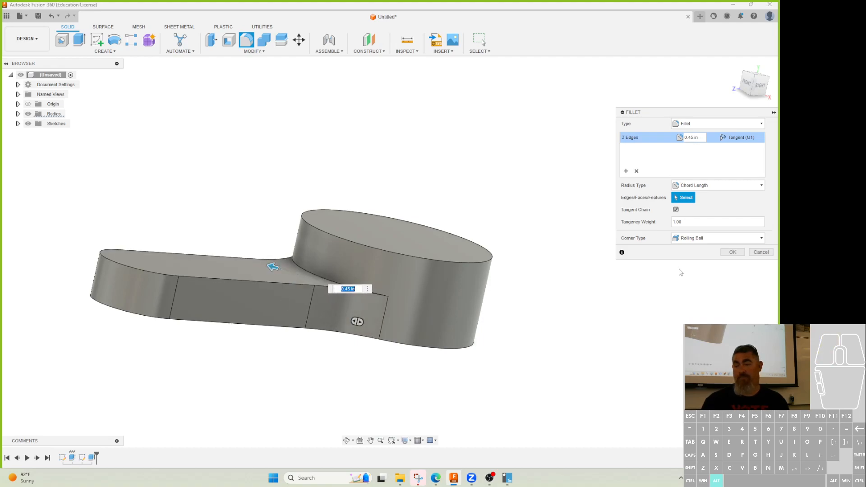
pyautogui.click(732, 253)
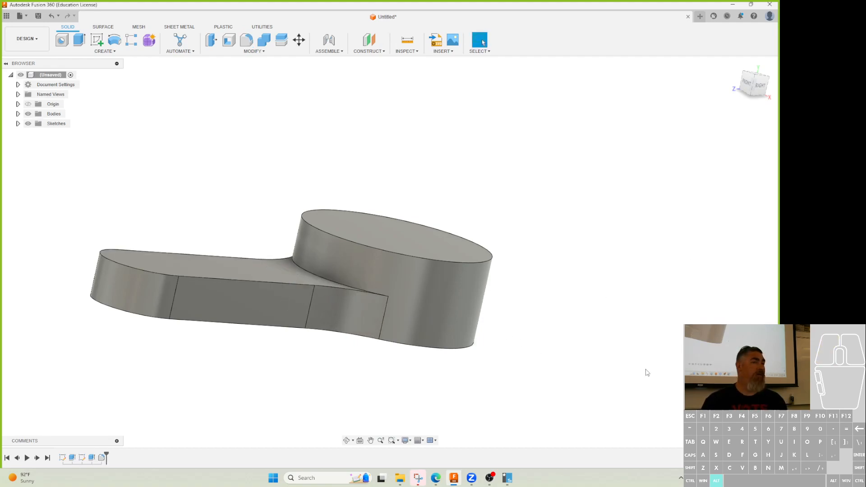
# Step: Add a simple 3/8 clearance hole, 1.50 in deep, through the arm's top face, concentric with its rounded end
pyautogui.keyDown('shift'); pyautogui.moveTo(615, 321); pyautogui.dragTo(588, 350, button='middle'); pyautogui.keyUp('shift')
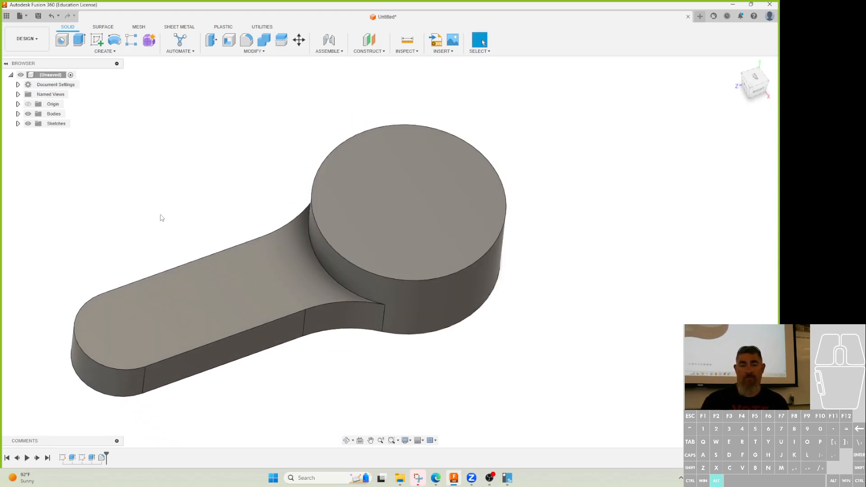
pyautogui.click(62, 40)
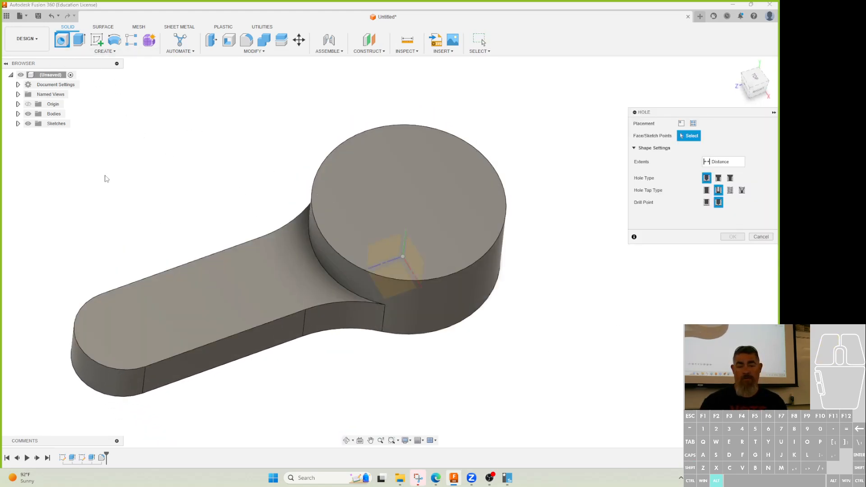
pyautogui.click(198, 291)
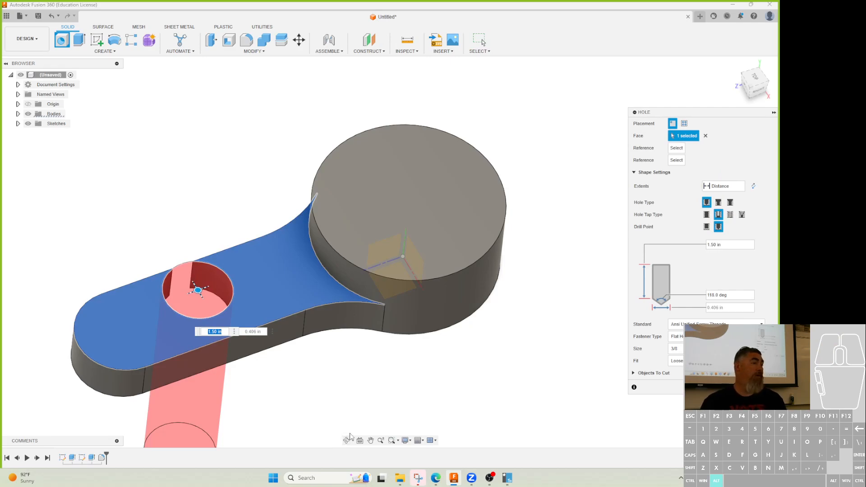
pyautogui.click(126, 371)
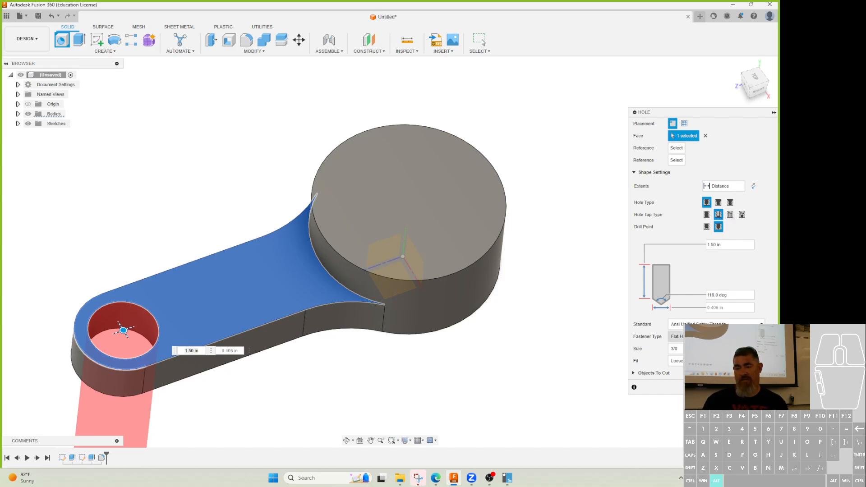
pyautogui.press('Return')
pyautogui.keyDown('shift'); pyautogui.moveTo(361, 368); pyautogui.dragTo(375, 348, button='middle'); pyautogui.keyUp('shift')
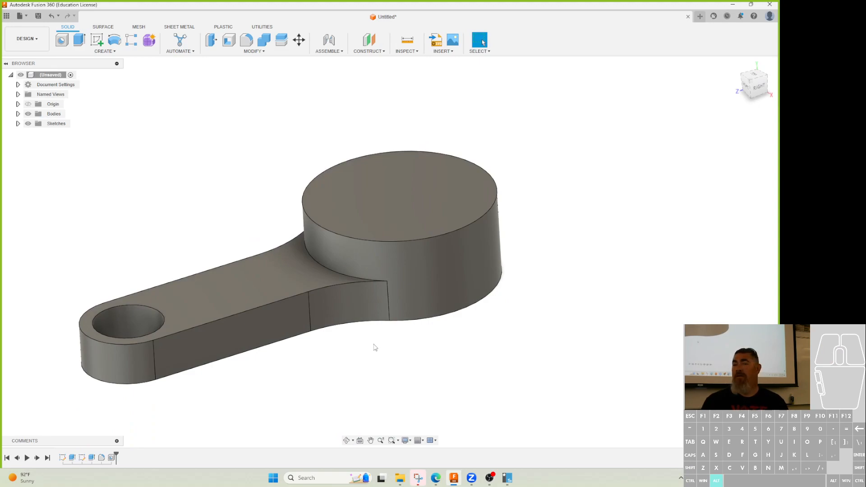